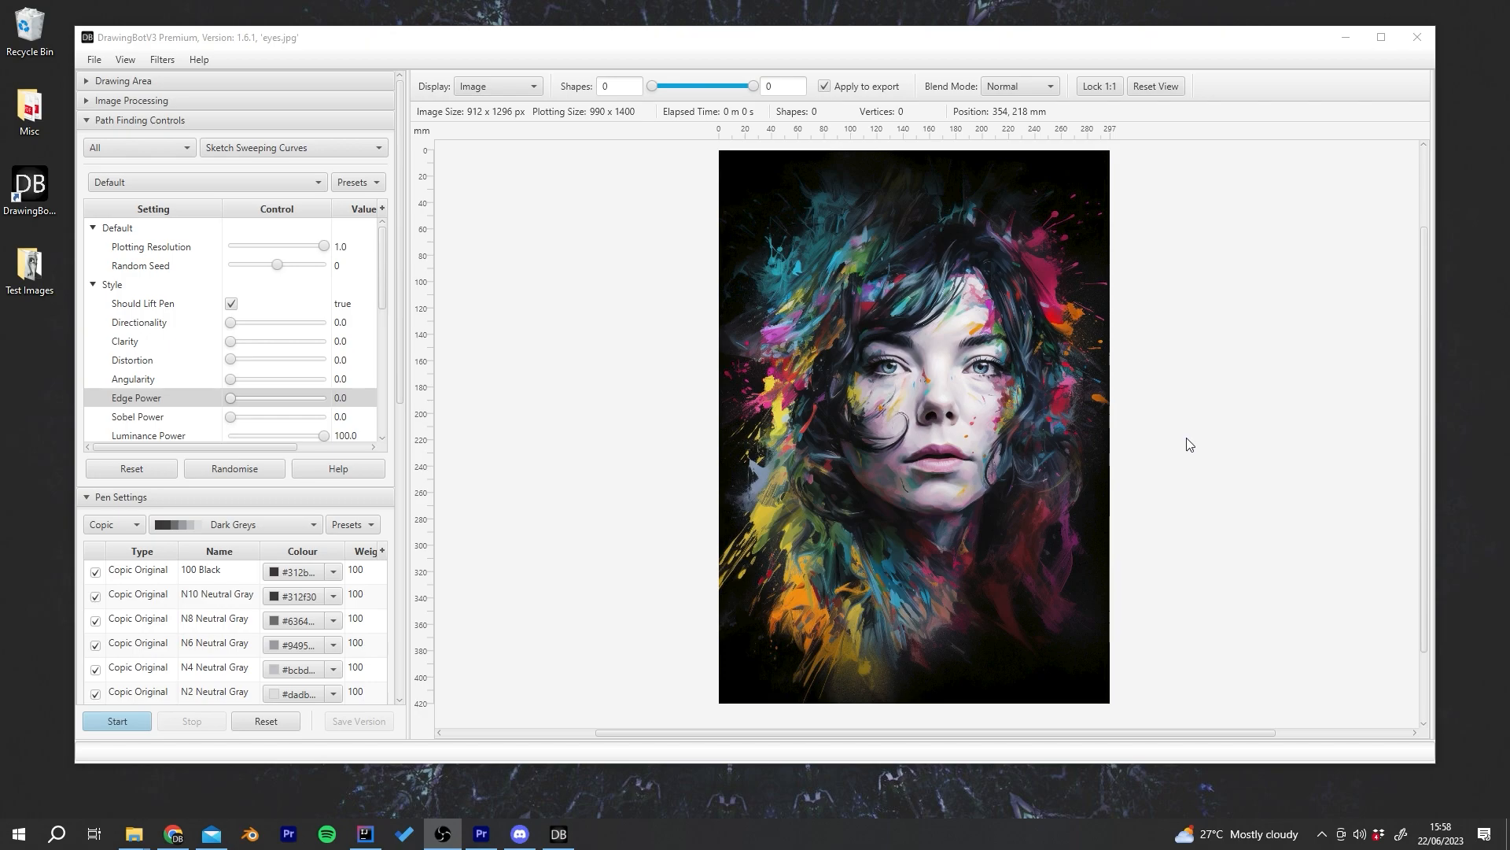
Step: Plot the portrait with Sketch Sweeping Curves on the white canvas and compare the drawing with the source image
{"action": "left_click", "coordinate": [868, 550]}
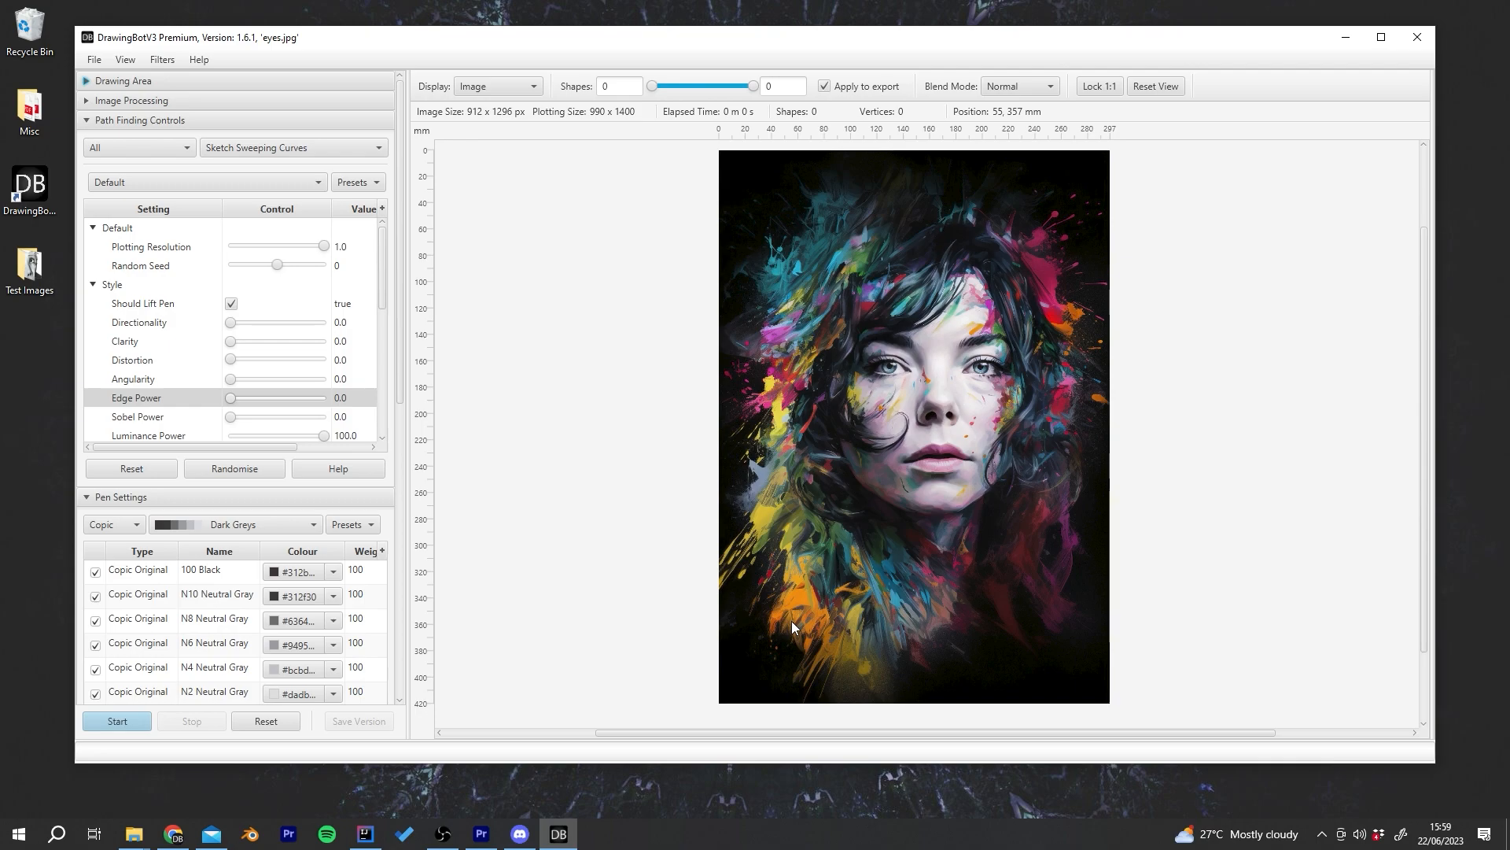
{"action": "left_click", "coordinate": [127, 721]}
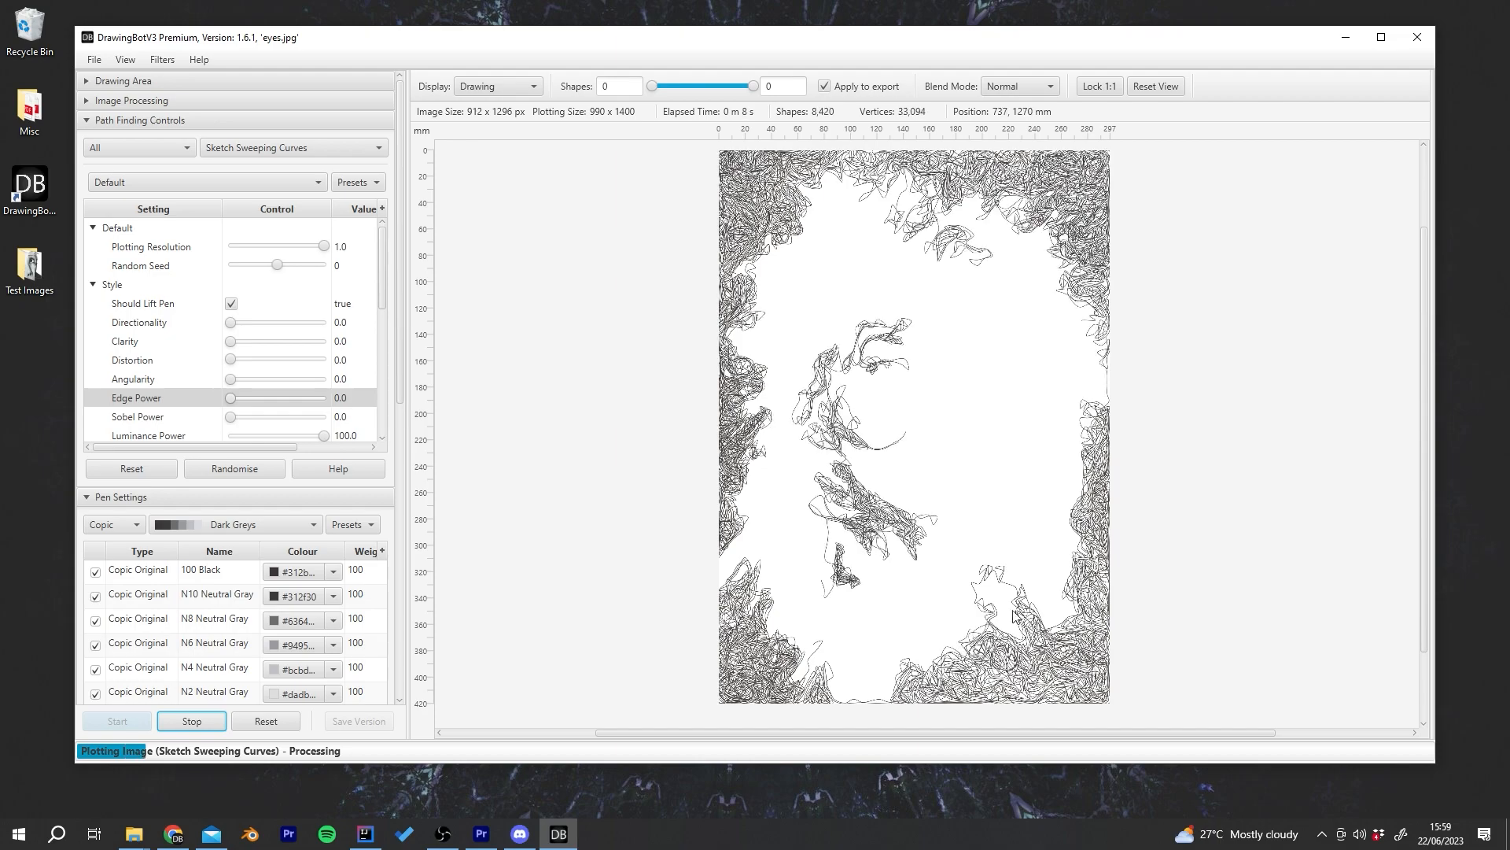
{"action": "left_click", "coordinate": [523, 88]}
{"action": "left_click", "coordinate": [512, 63]}
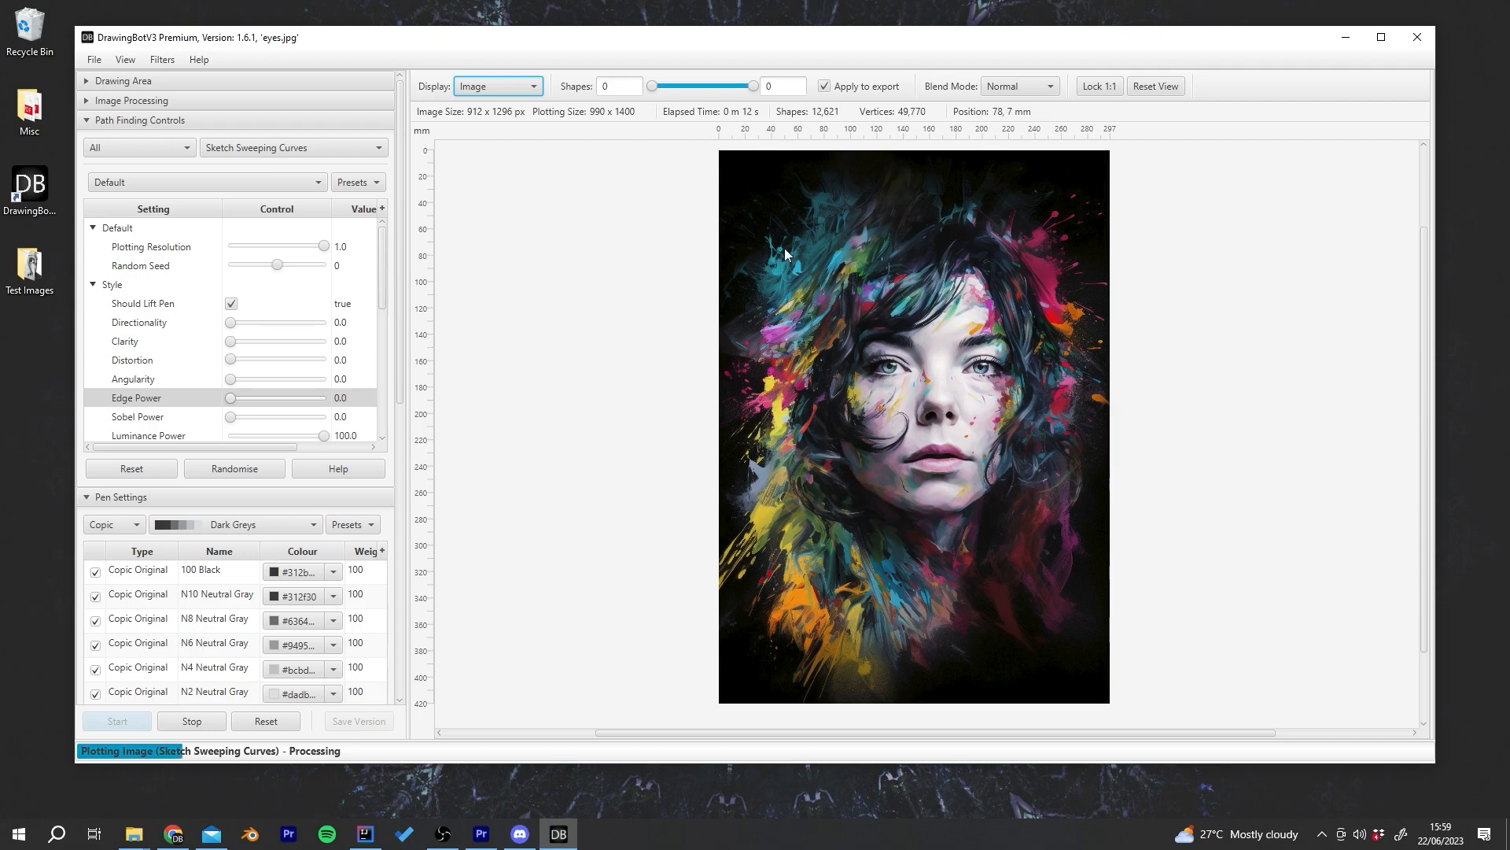
{"action": "left_click", "coordinate": [527, 86]}
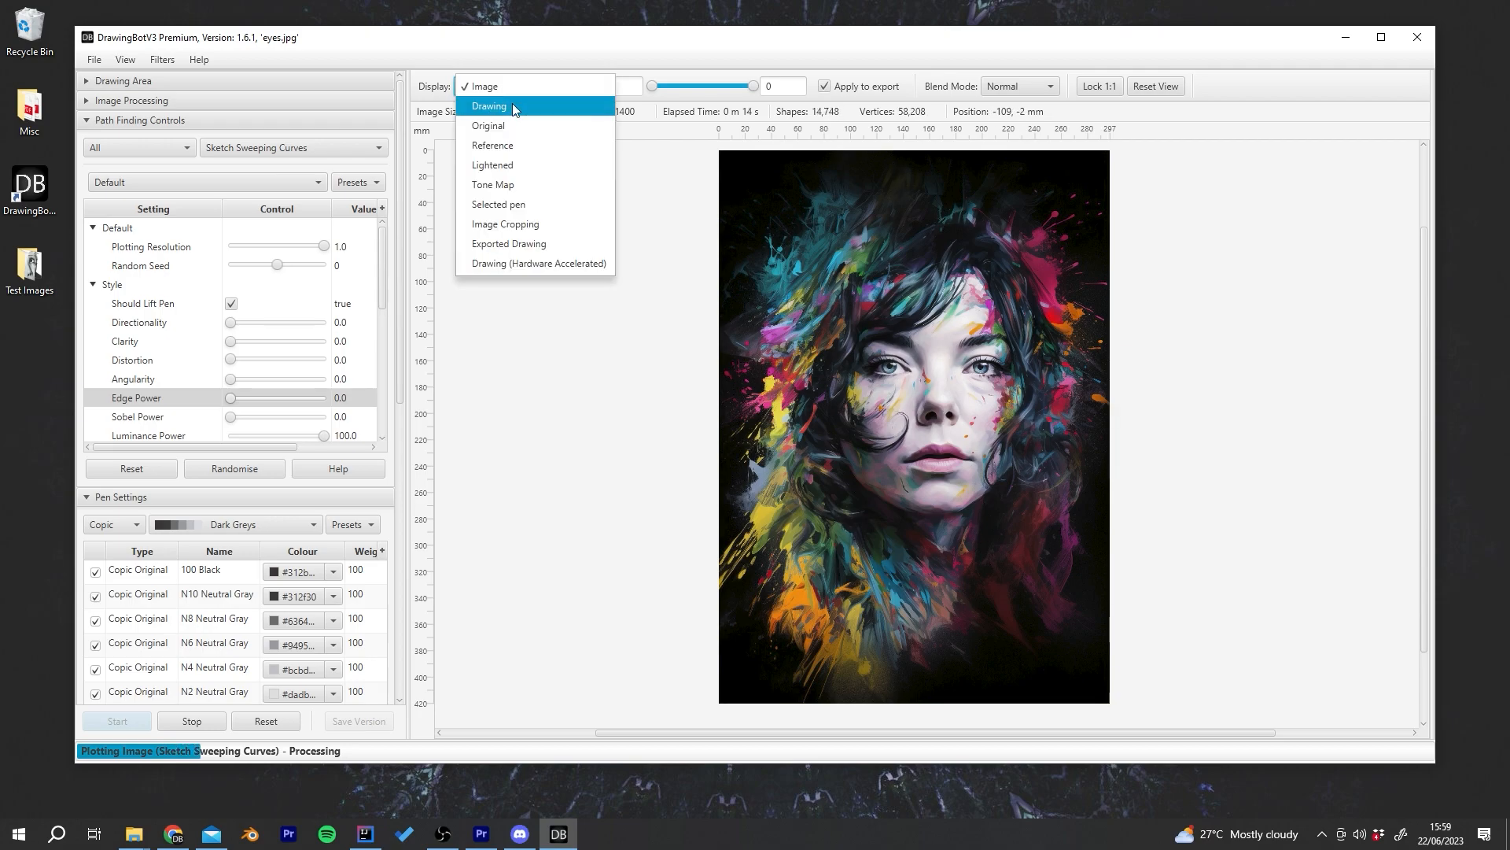
{"action": "left_click", "coordinate": [512, 104]}
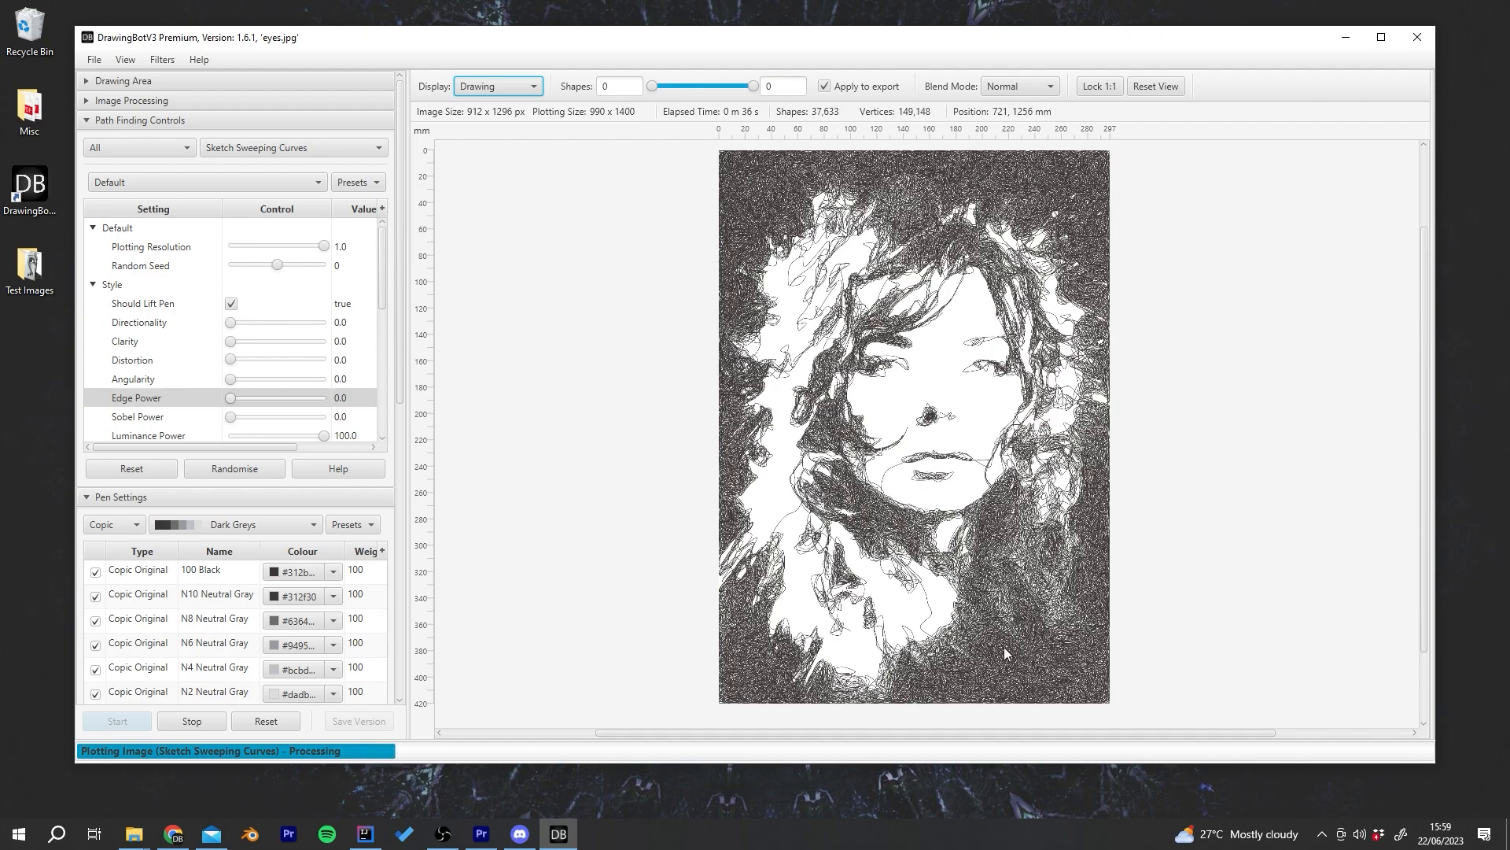
Step: Stop and reset the running plot, and set the drawing area's canvas colour to Black
{"action": "left_click", "coordinate": [181, 721]}
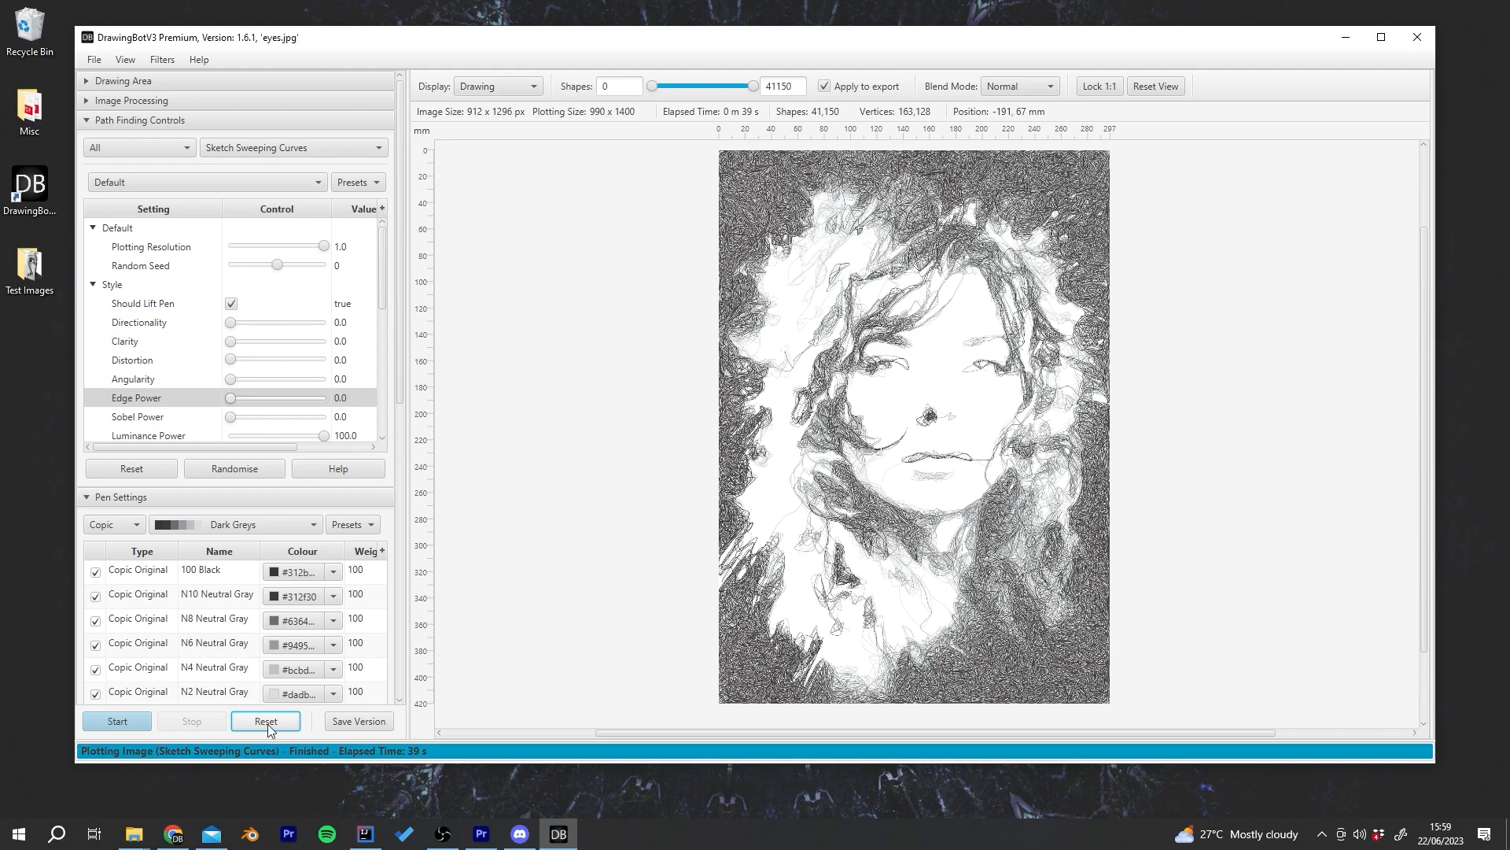
{"action": "left_click", "coordinate": [268, 724]}
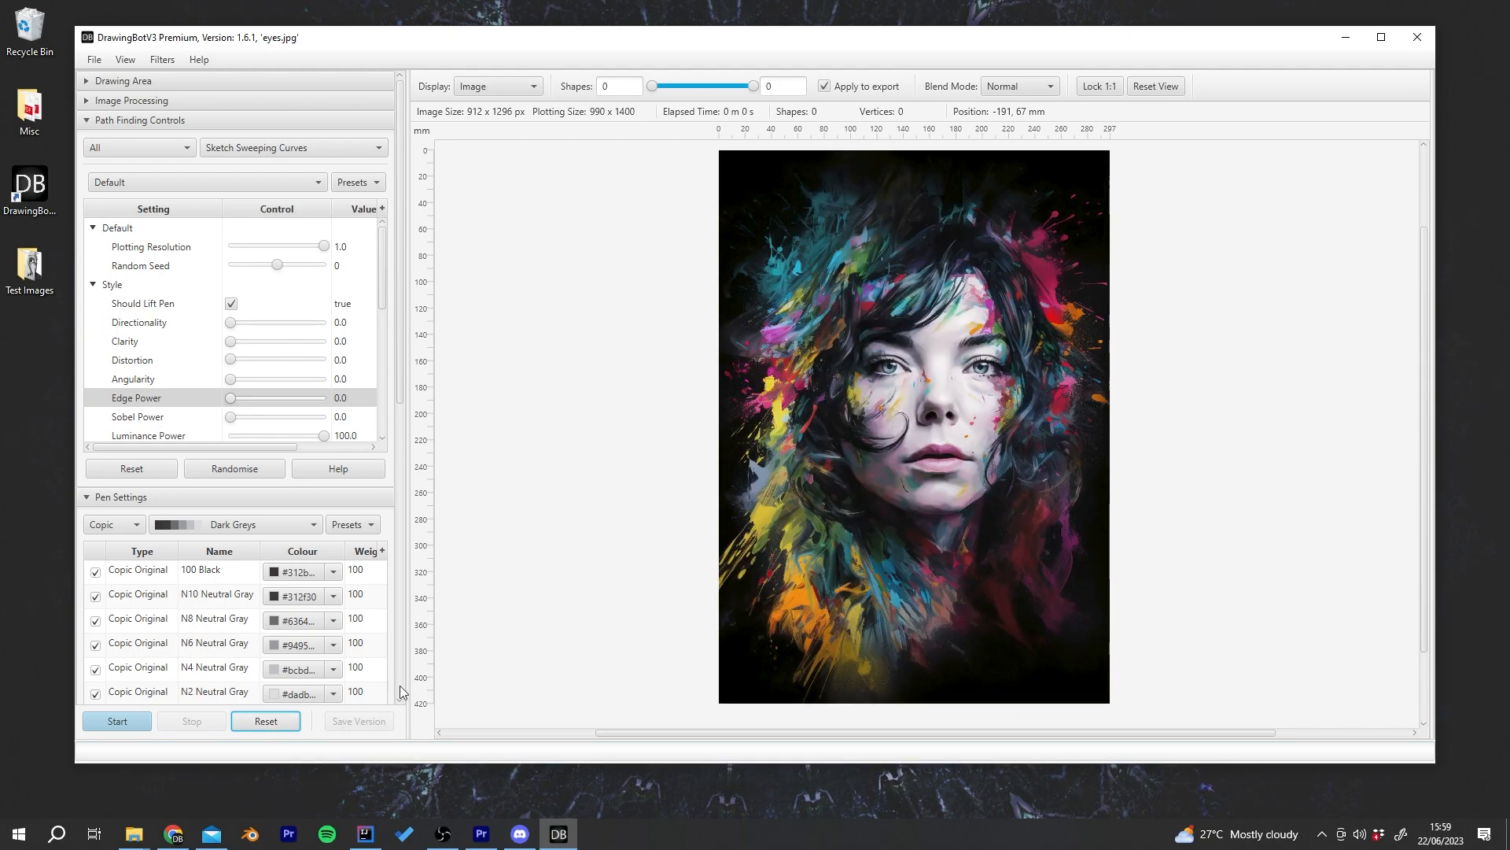
{"action": "left_click", "coordinate": [135, 81]}
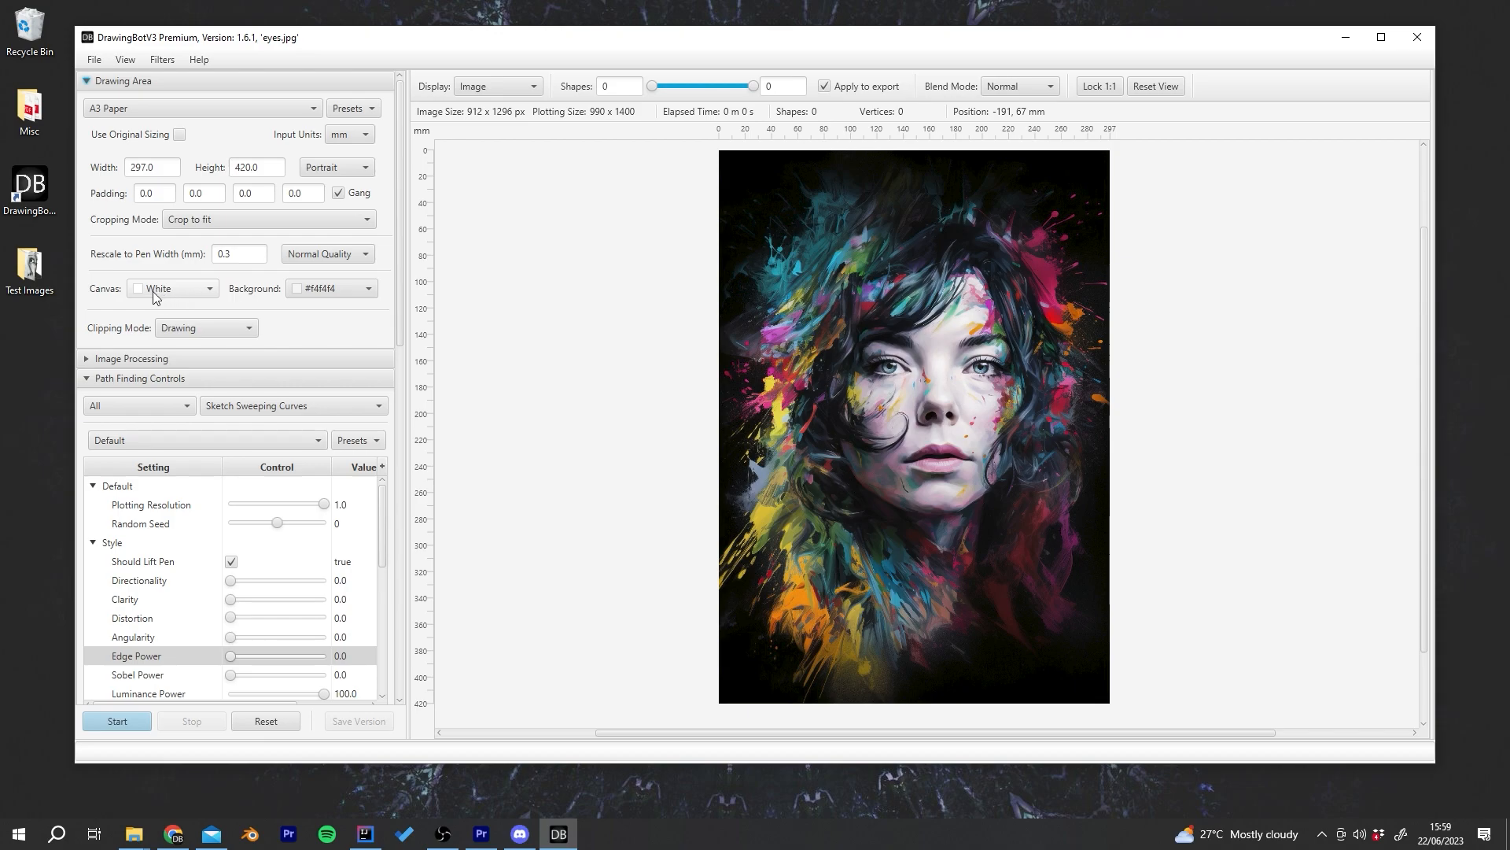
{"action": "left_click", "coordinate": [153, 291]}
{"action": "left_click", "coordinate": [282, 339]}
Step: Add the Invert filter from the Colours category to the image processing filters
{"action": "scroll", "coordinate": [403, 324], "scroll_direction": "down", "scroll_amount": 4}
{"action": "left_click", "coordinate": [163, 157]}
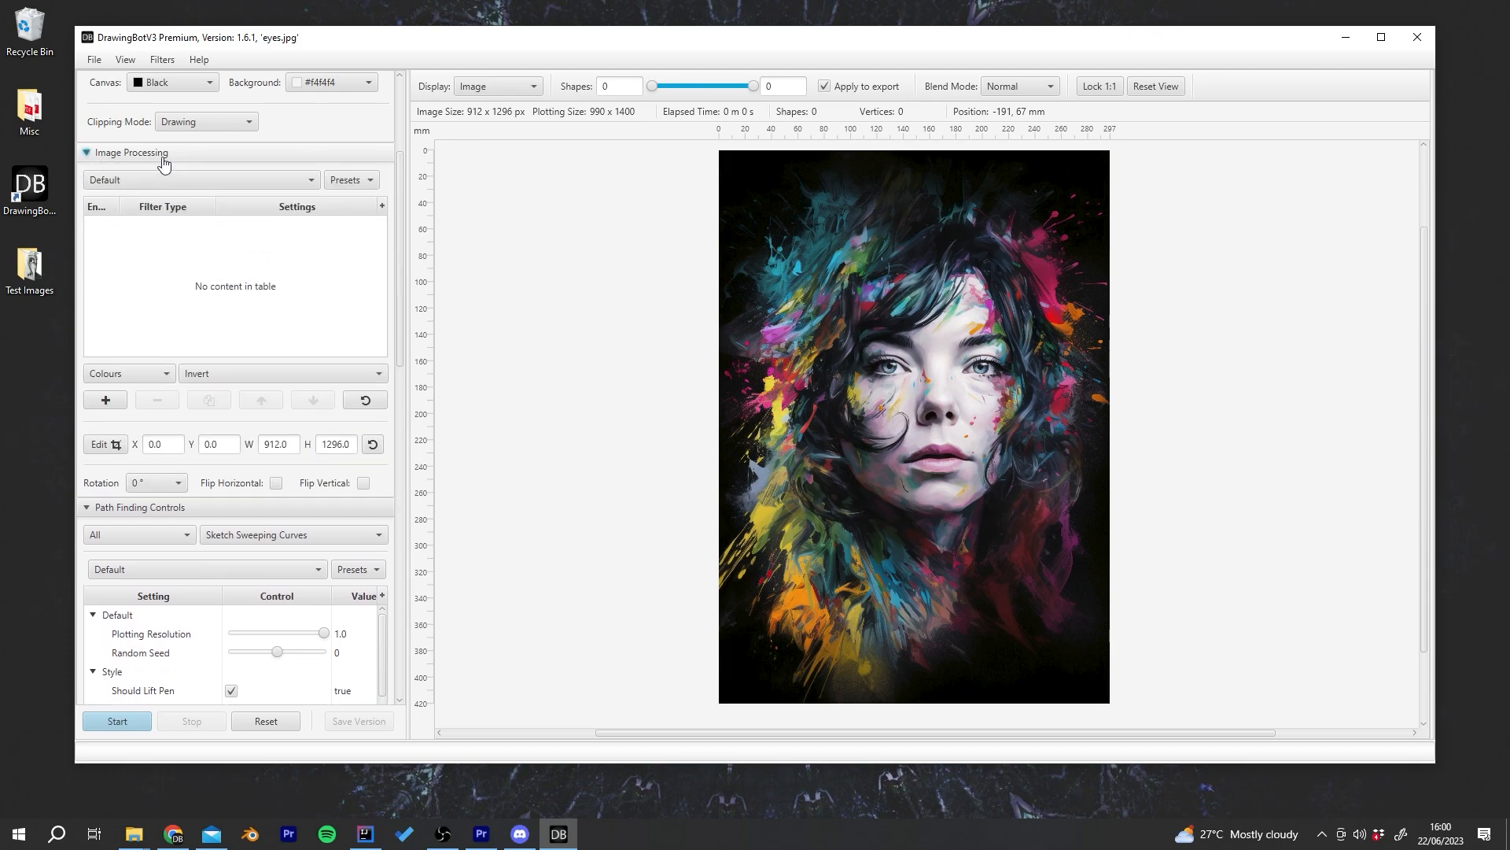
{"action": "left_click", "coordinate": [109, 399]}
{"action": "scroll", "coordinate": [403, 248], "scroll_direction": "up", "scroll_amount": 1}
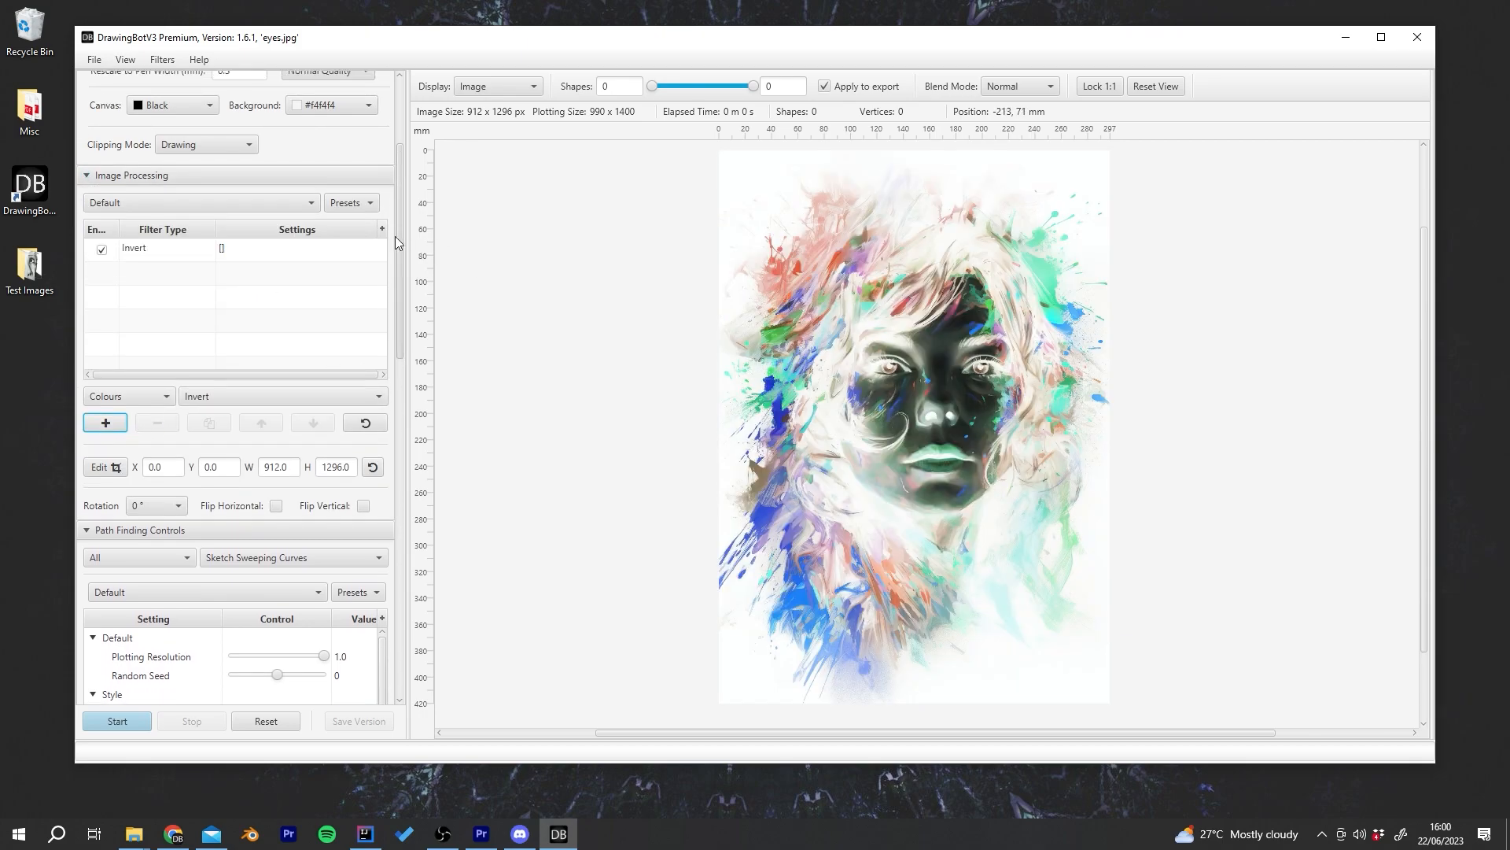
{"action": "left_click", "coordinate": [129, 395]}
{"action": "left_click", "coordinate": [103, 463]}
{"action": "left_click", "coordinate": [236, 396]}
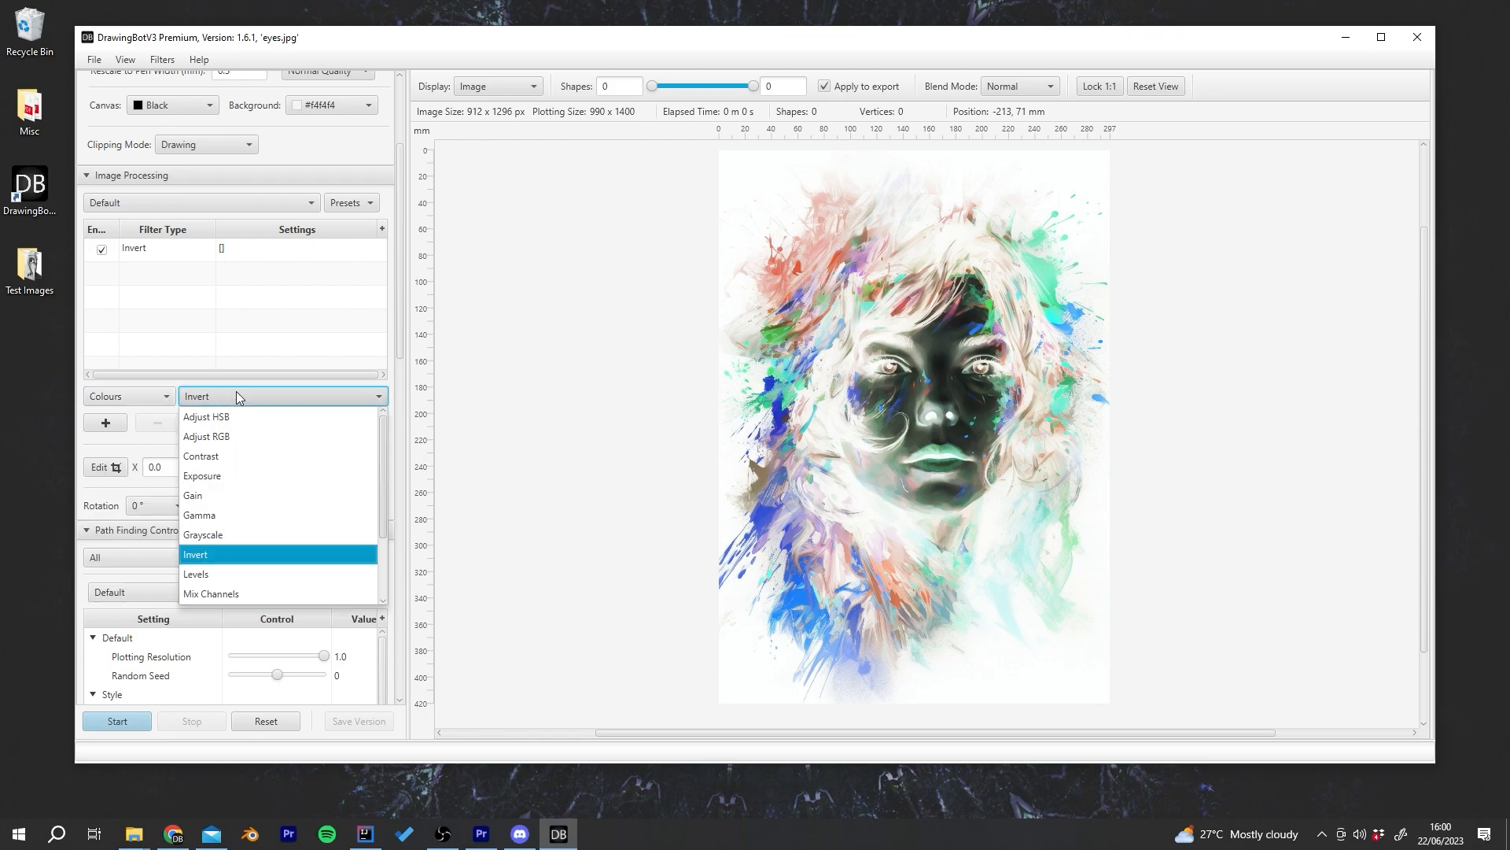
{"action": "left_click", "coordinate": [201, 554]}
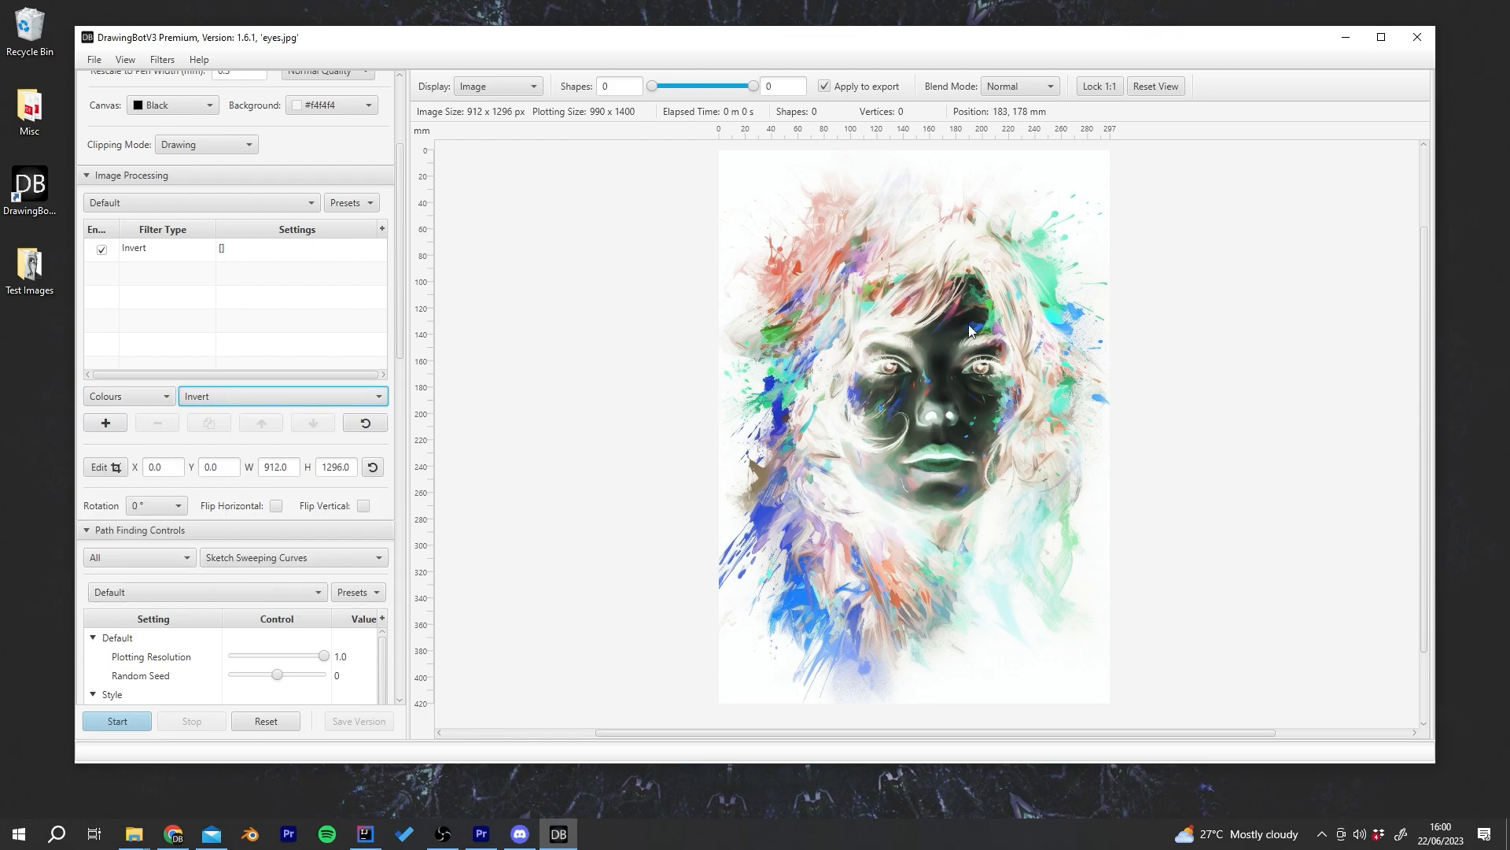
{"action": "left_click", "coordinate": [1165, 80]}
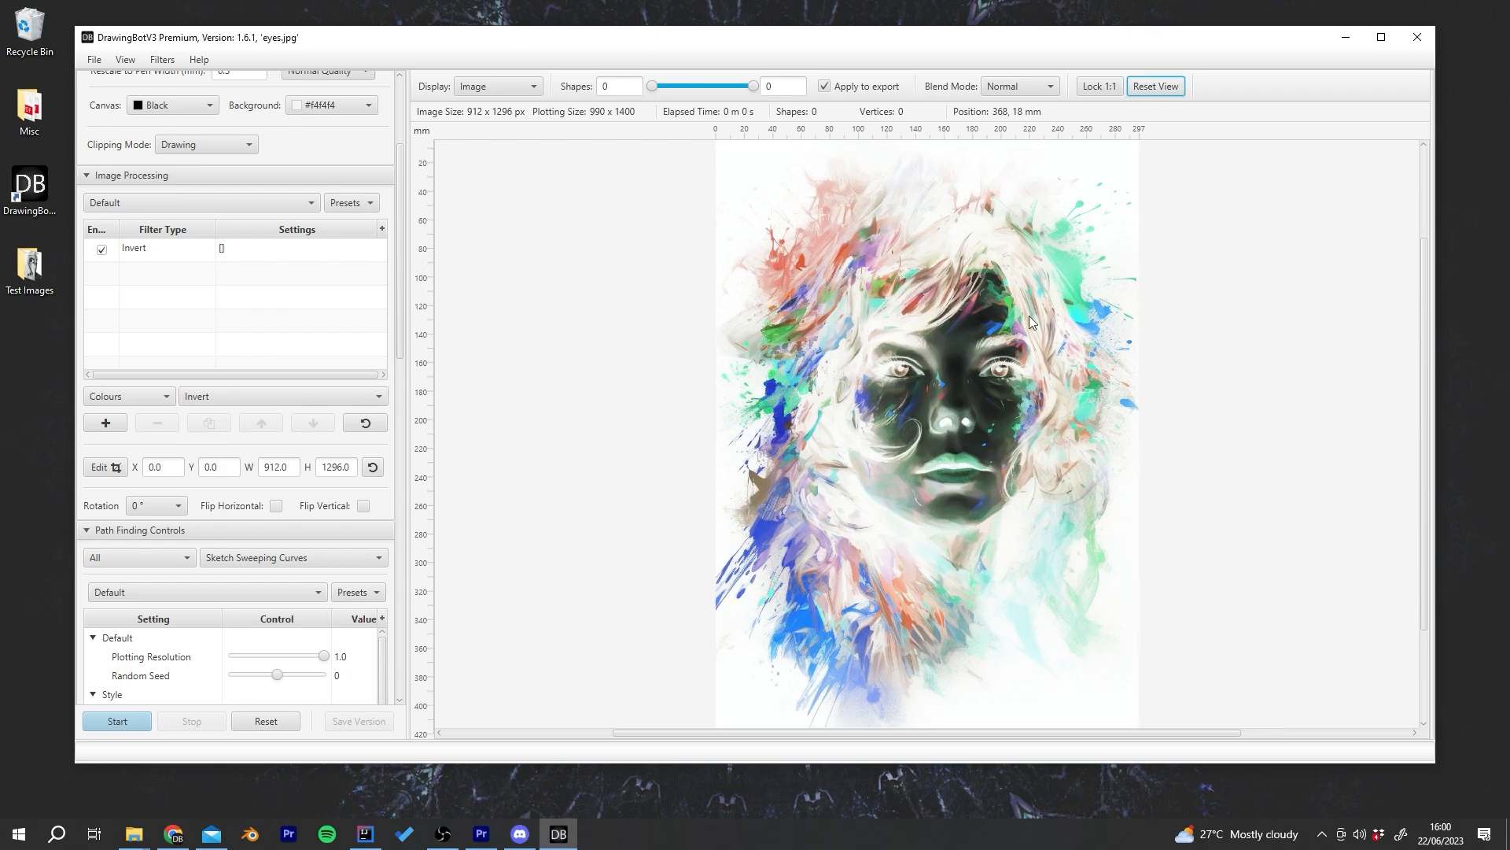
Step: Plot the inverted portrait on the black canvas, and stop the plot once the face and hair are sketched in
{"action": "left_click_drag", "start_coordinate": [400, 279], "coordinate": [397, 478]}
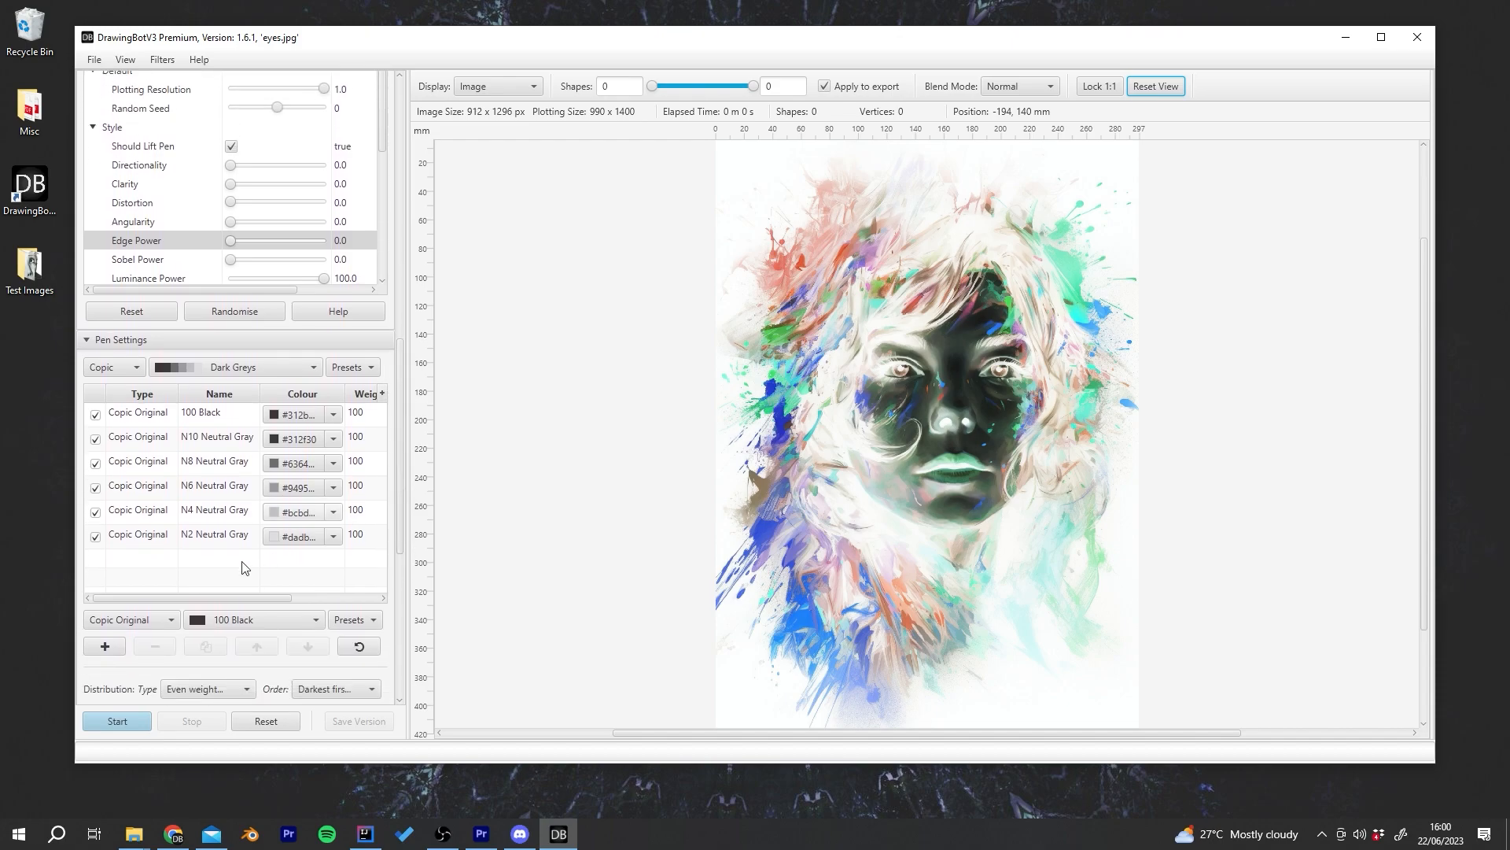
{"action": "left_click", "coordinate": [118, 721]}
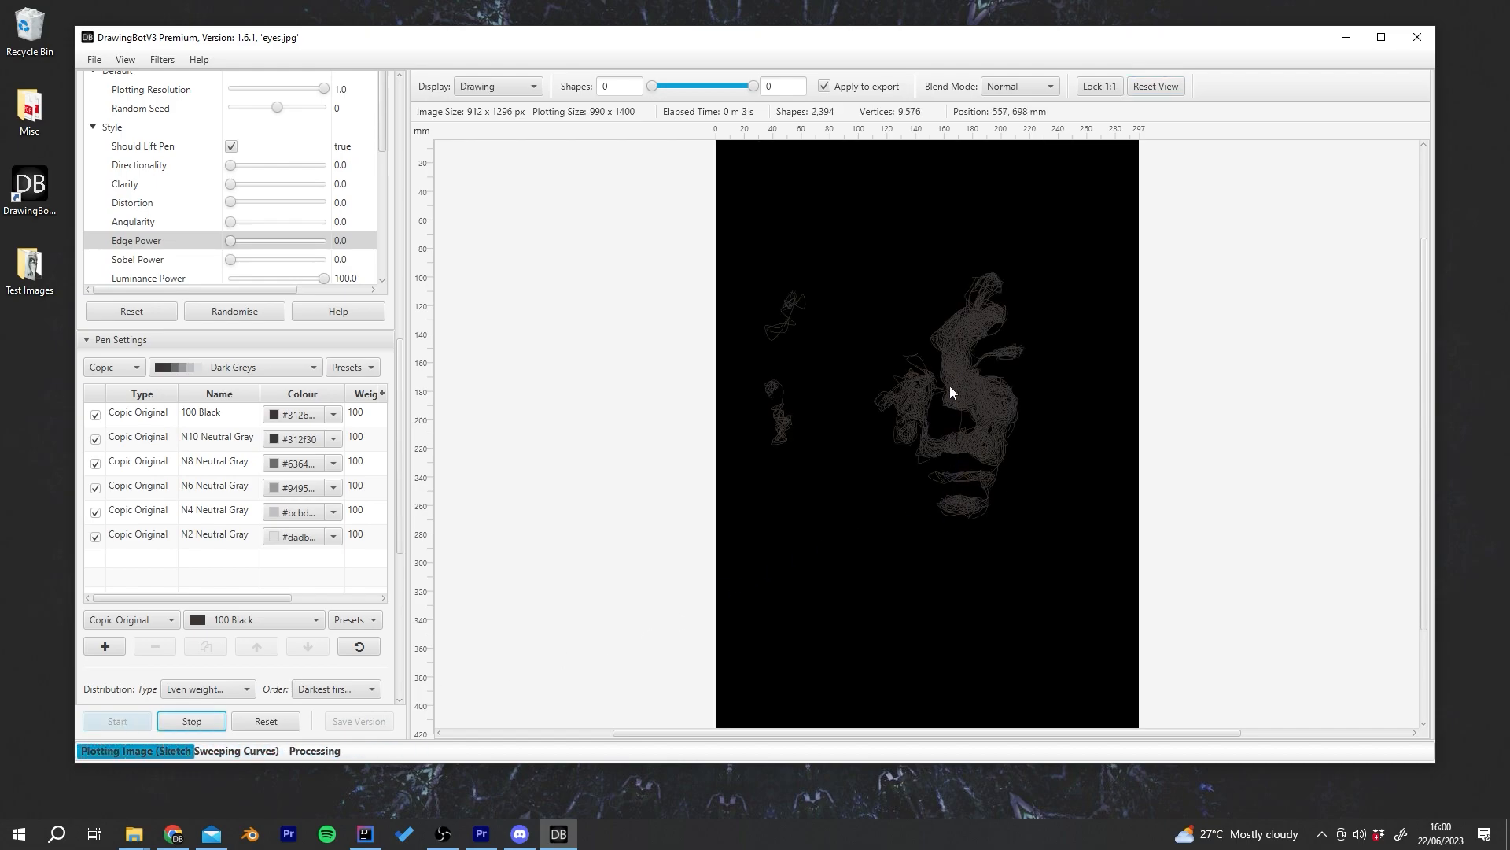
{"action": "scroll", "coordinate": [948, 397], "scroll_direction": "up", "scroll_amount": 4}
{"action": "scroll", "coordinate": [907, 458], "scroll_direction": "down", "scroll_amount": 6}
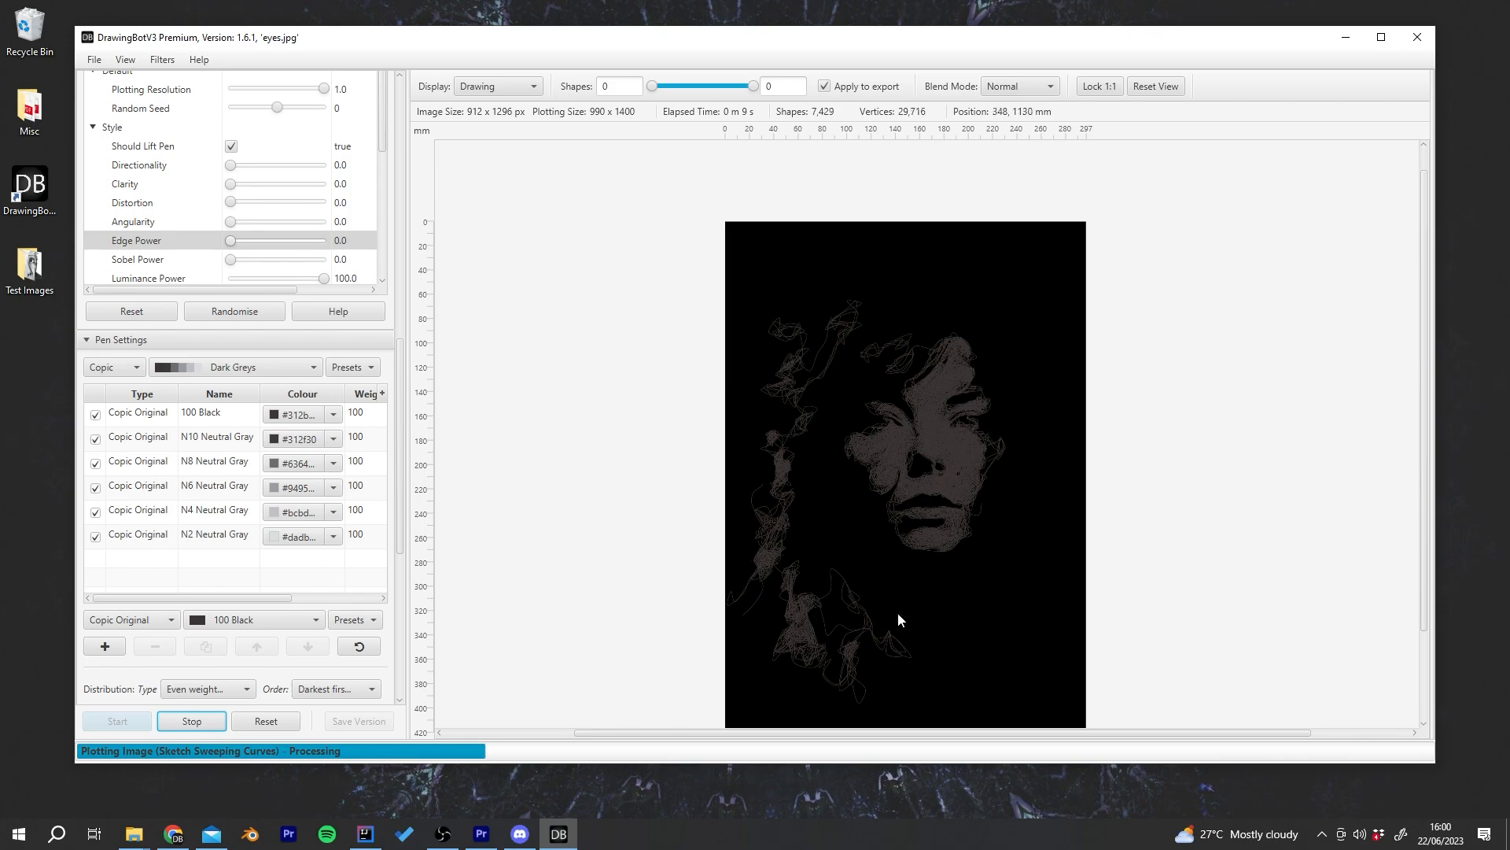
{"action": "scroll", "coordinate": [913, 575], "scroll_direction": "up", "scroll_amount": 3}
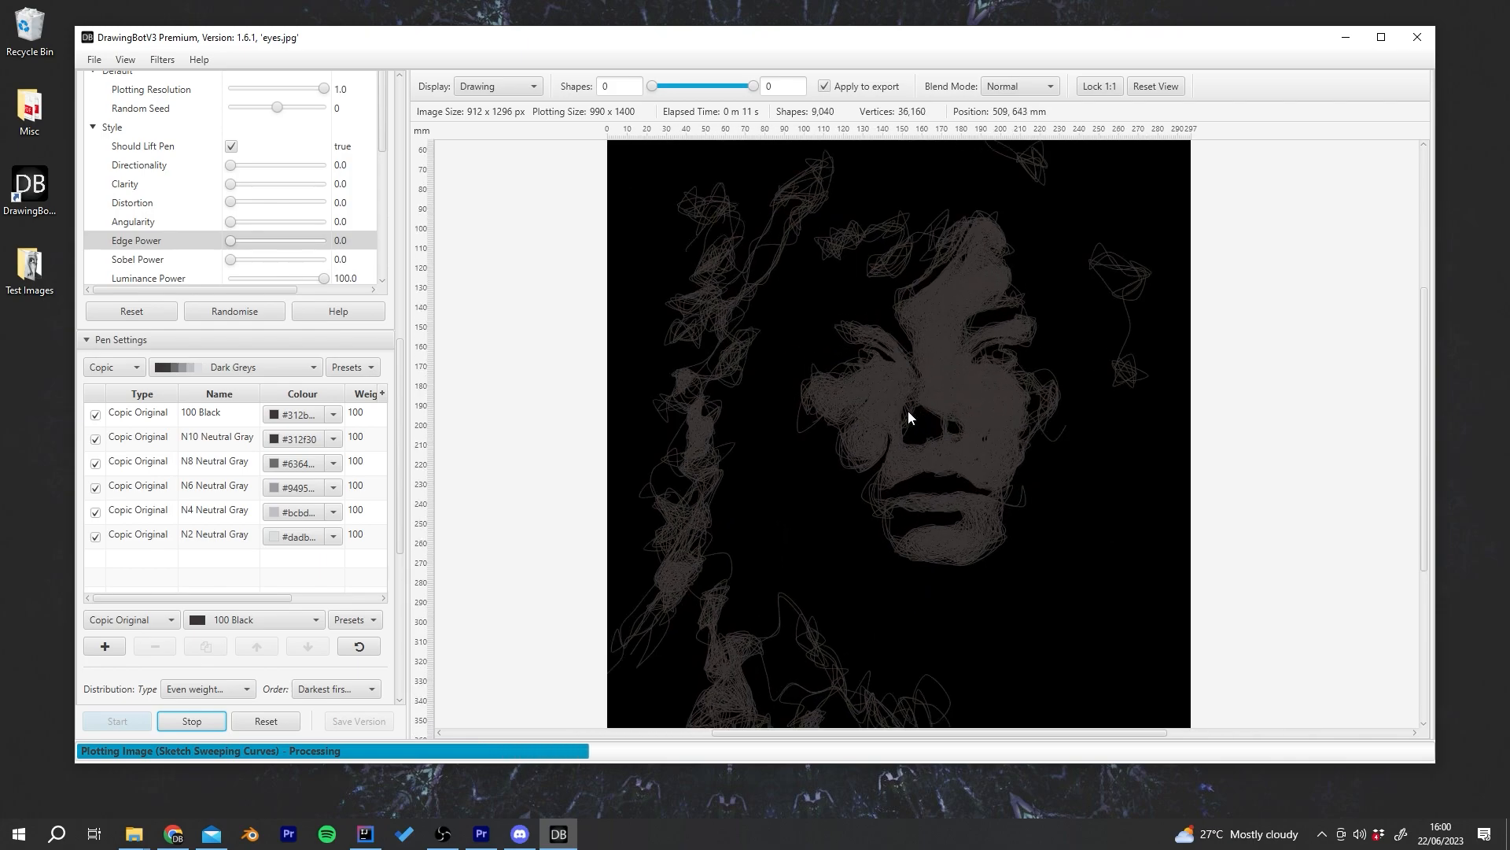
{"action": "scroll", "coordinate": [908, 411], "scroll_direction": "down", "scroll_amount": 4}
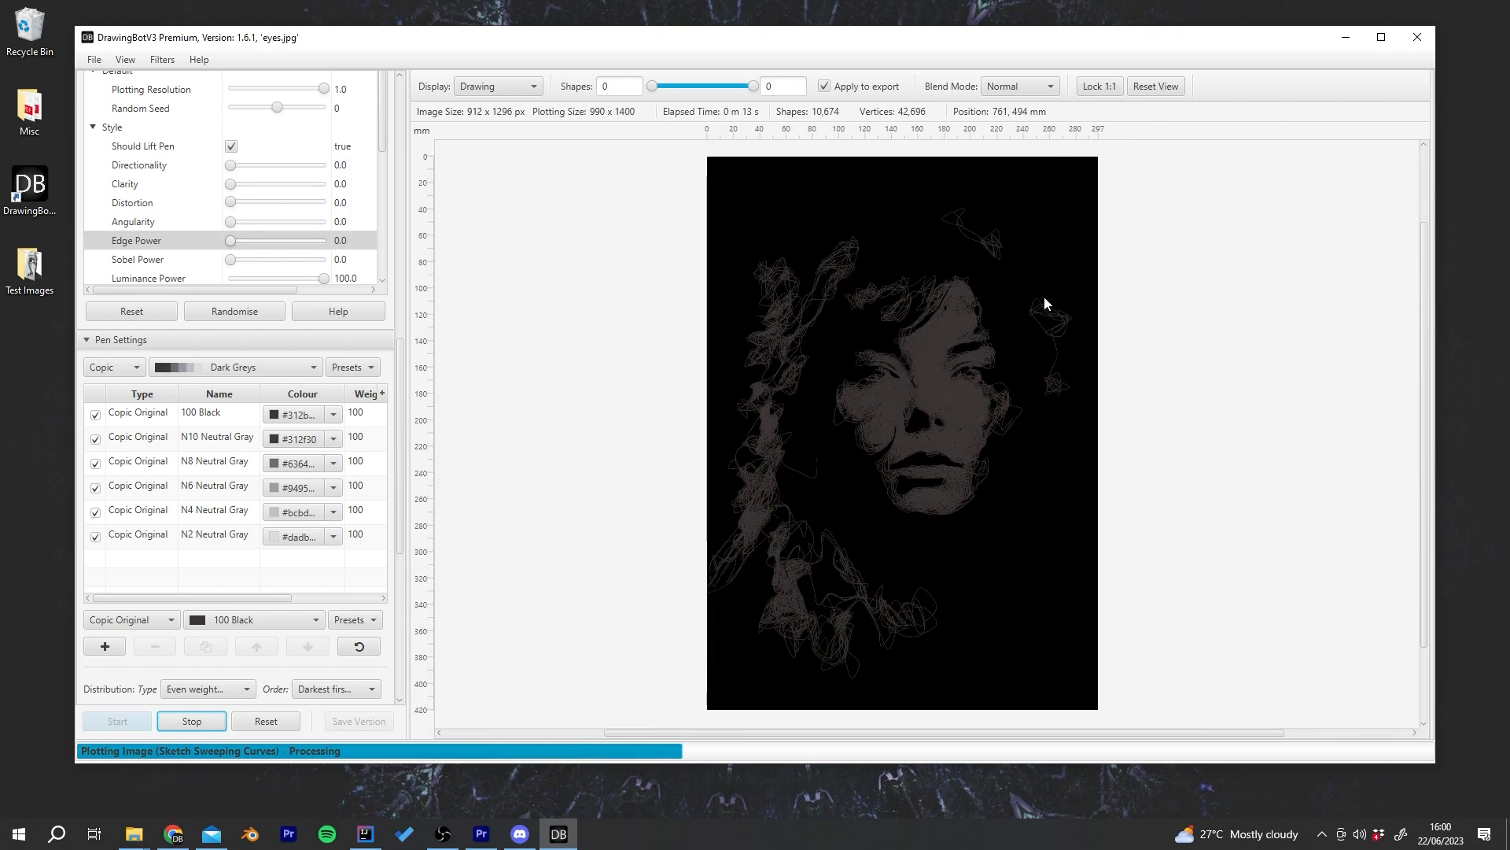
{"action": "scroll", "coordinate": [922, 423], "scroll_direction": "up", "scroll_amount": 1}
{"action": "scroll", "coordinate": [866, 416], "scroll_direction": "up", "scroll_amount": 3}
{"action": "scroll", "coordinate": [842, 396], "scroll_direction": "down", "scroll_amount": 4}
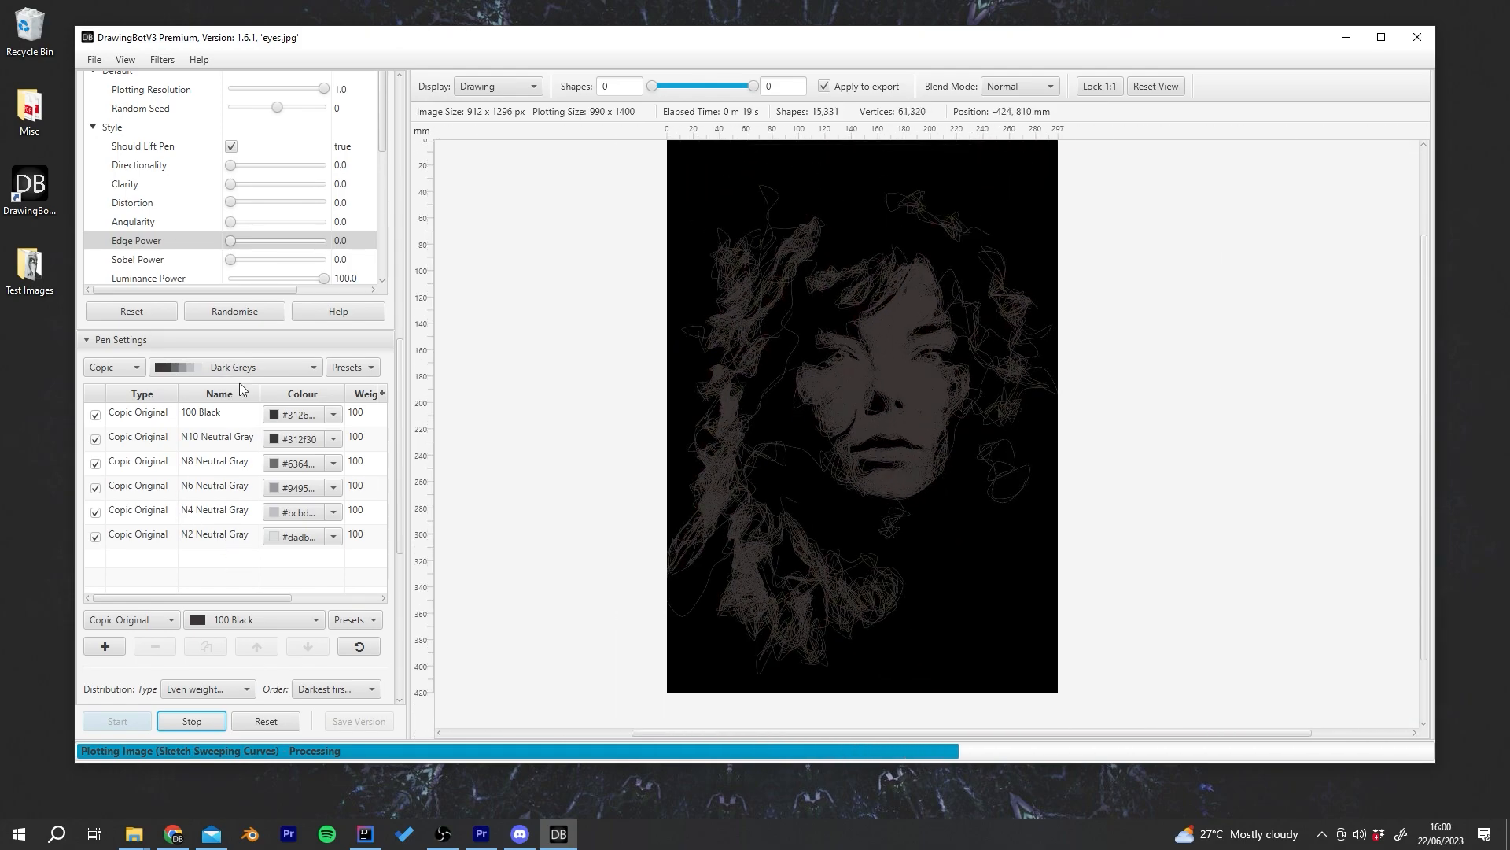
{"action": "left_click_drag", "start_coordinate": [885, 382], "coordinate": [892, 394]}
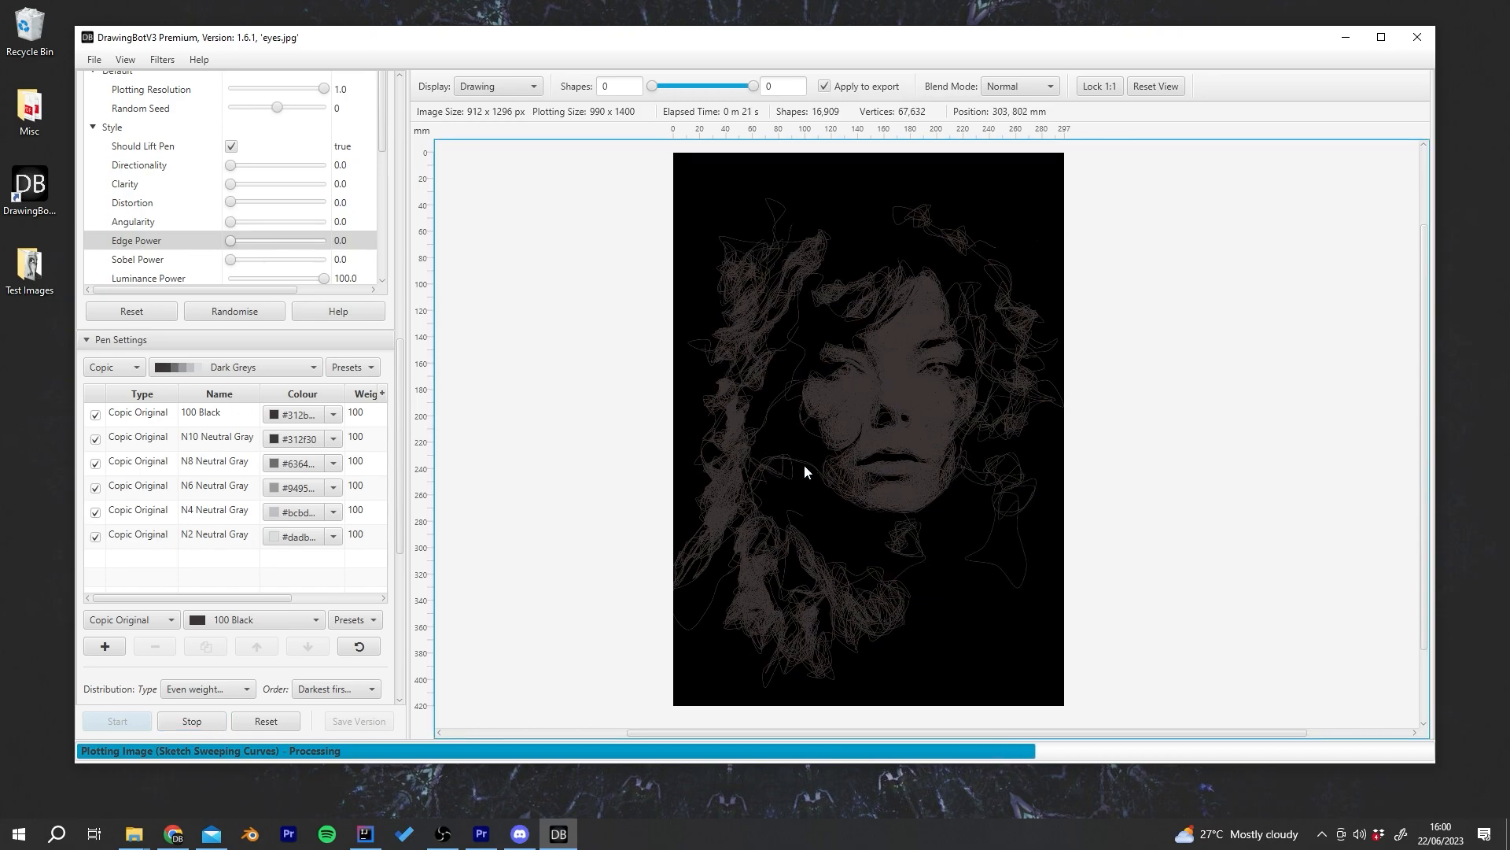
{"action": "left_click", "coordinate": [203, 720]}
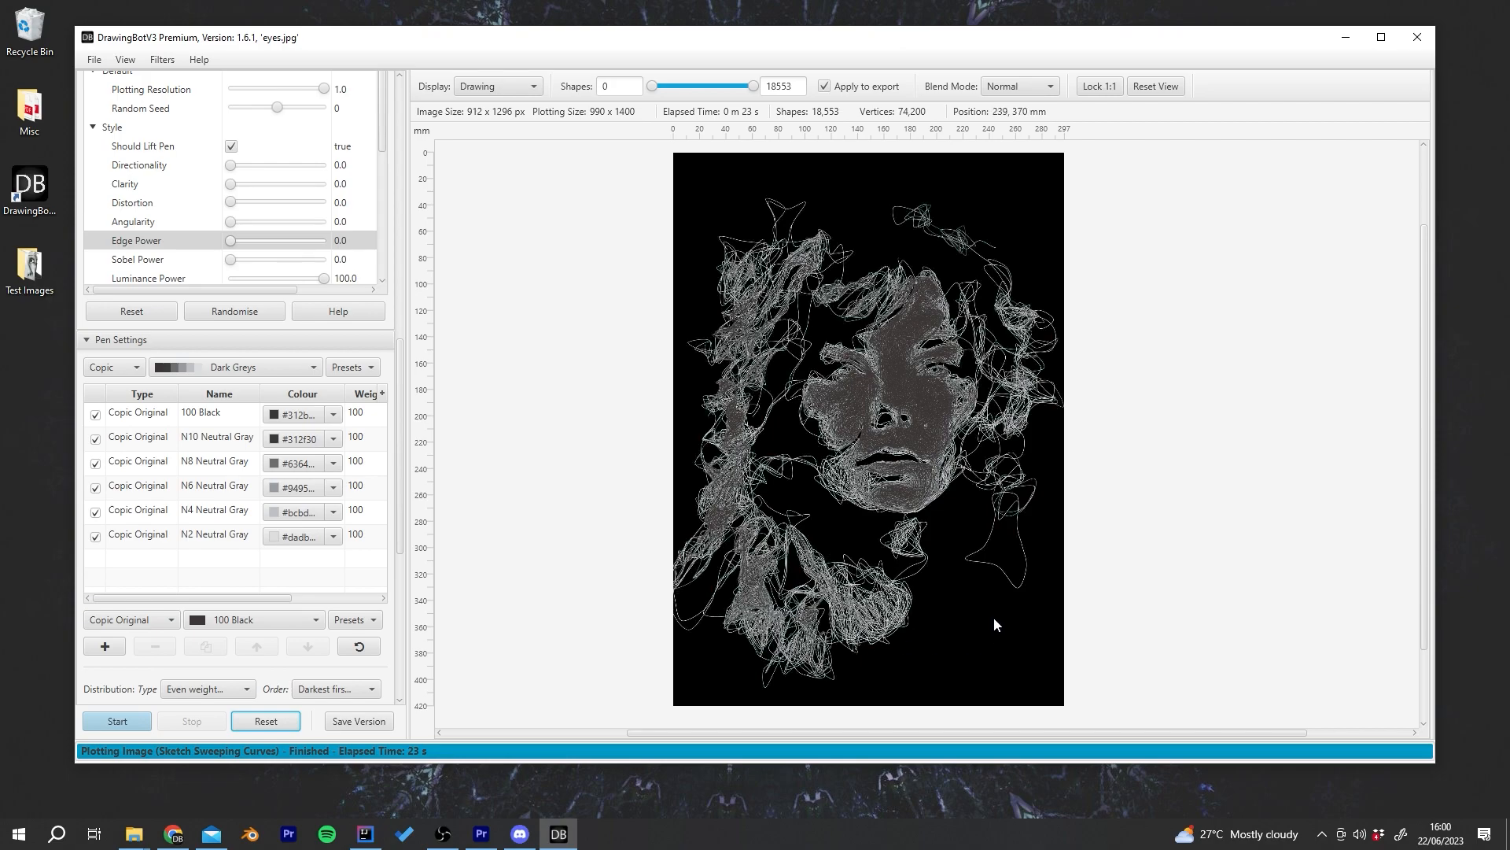
Step: Set the pen distribution order to Lightest first and inspect the face's line work up close
{"action": "scroll", "coordinate": [889, 360], "scroll_direction": "up", "scroll_amount": 5}
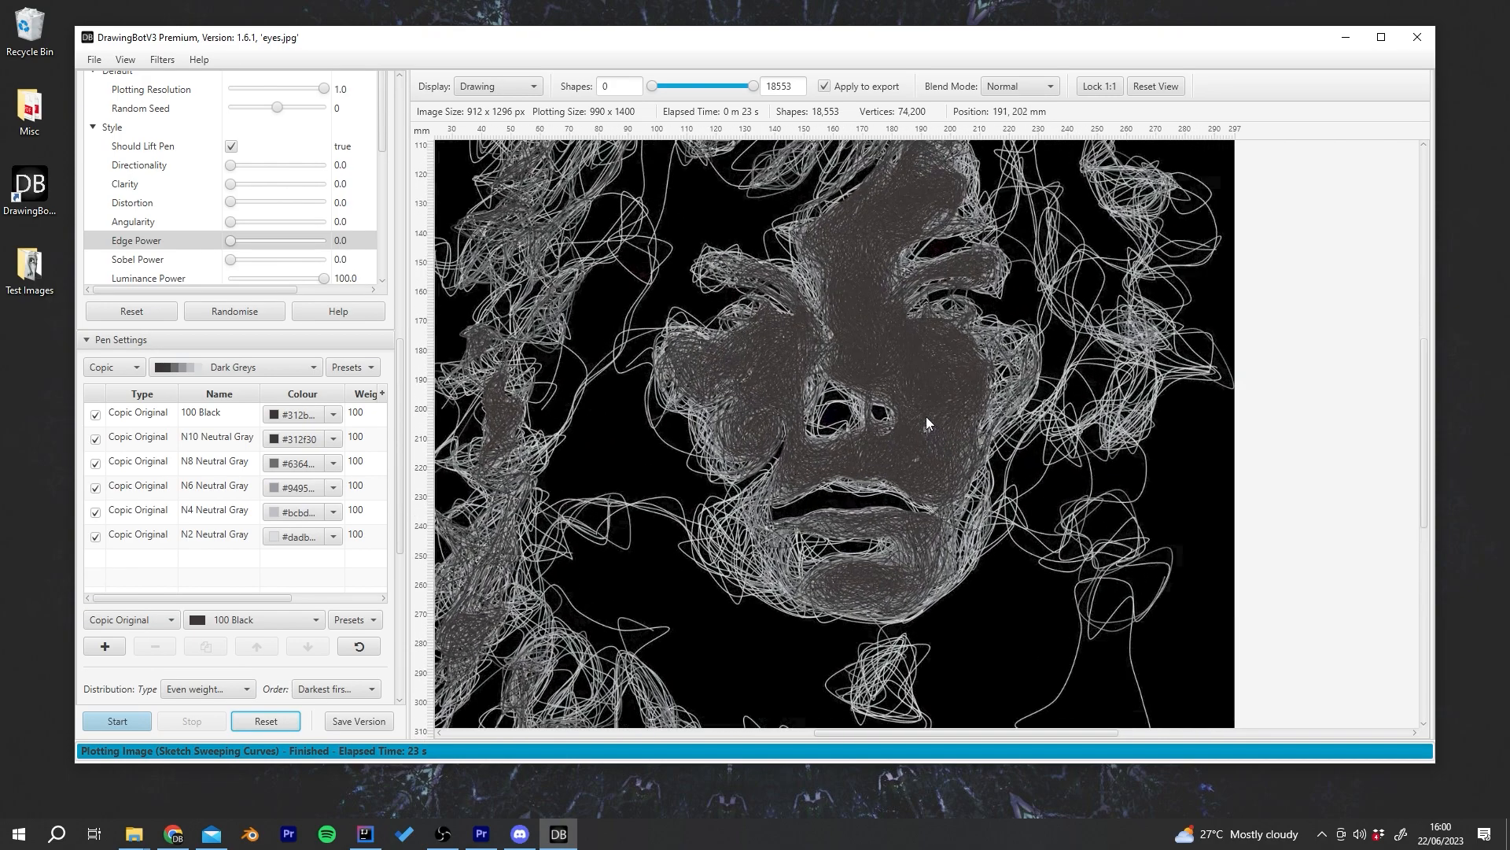
{"action": "scroll", "coordinate": [927, 376], "scroll_direction": "down", "scroll_amount": 5}
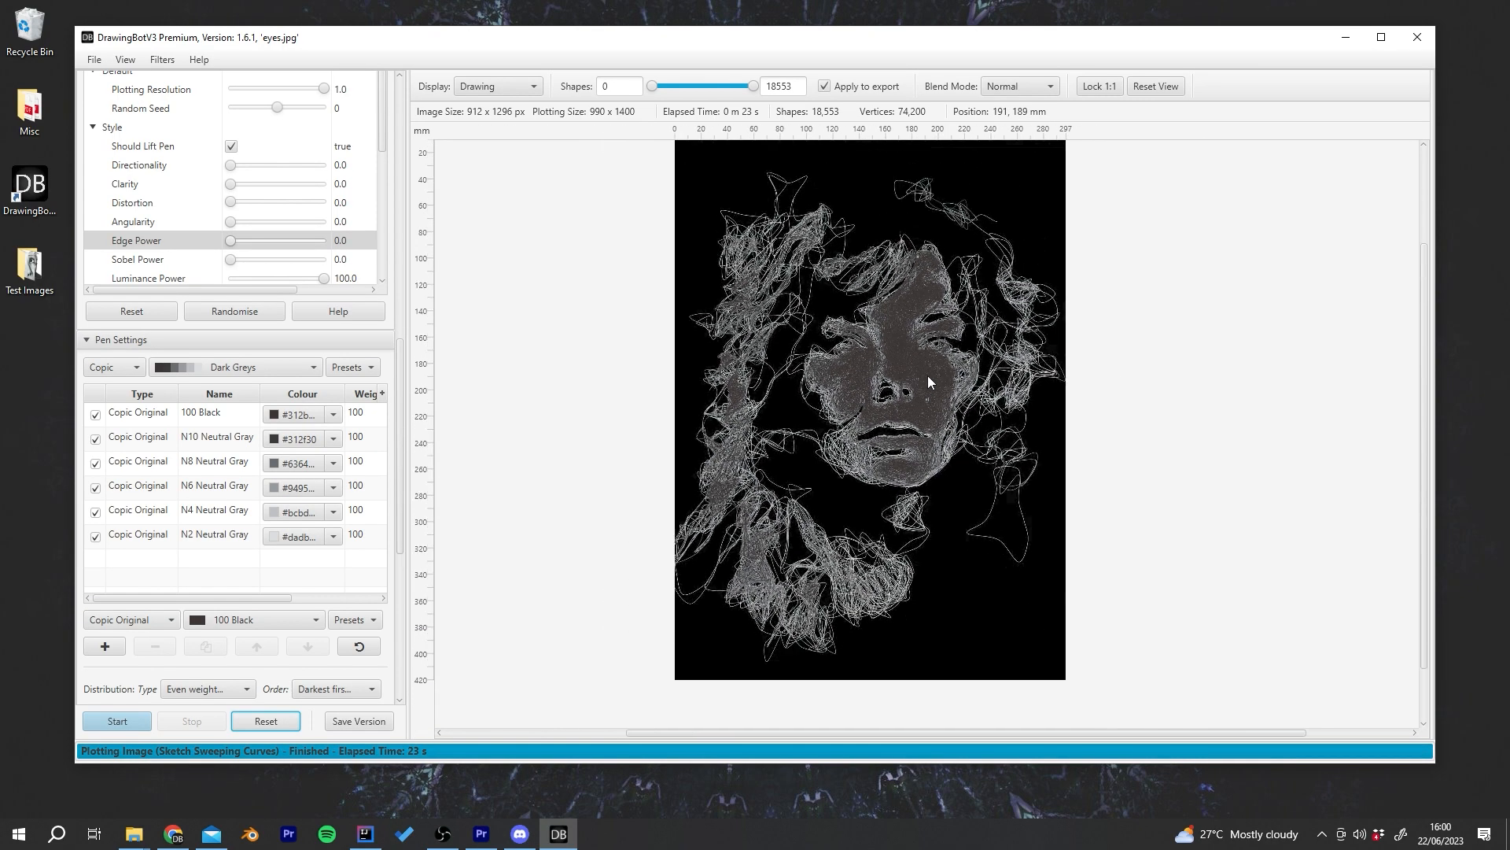
{"action": "left_click", "coordinate": [937, 370]}
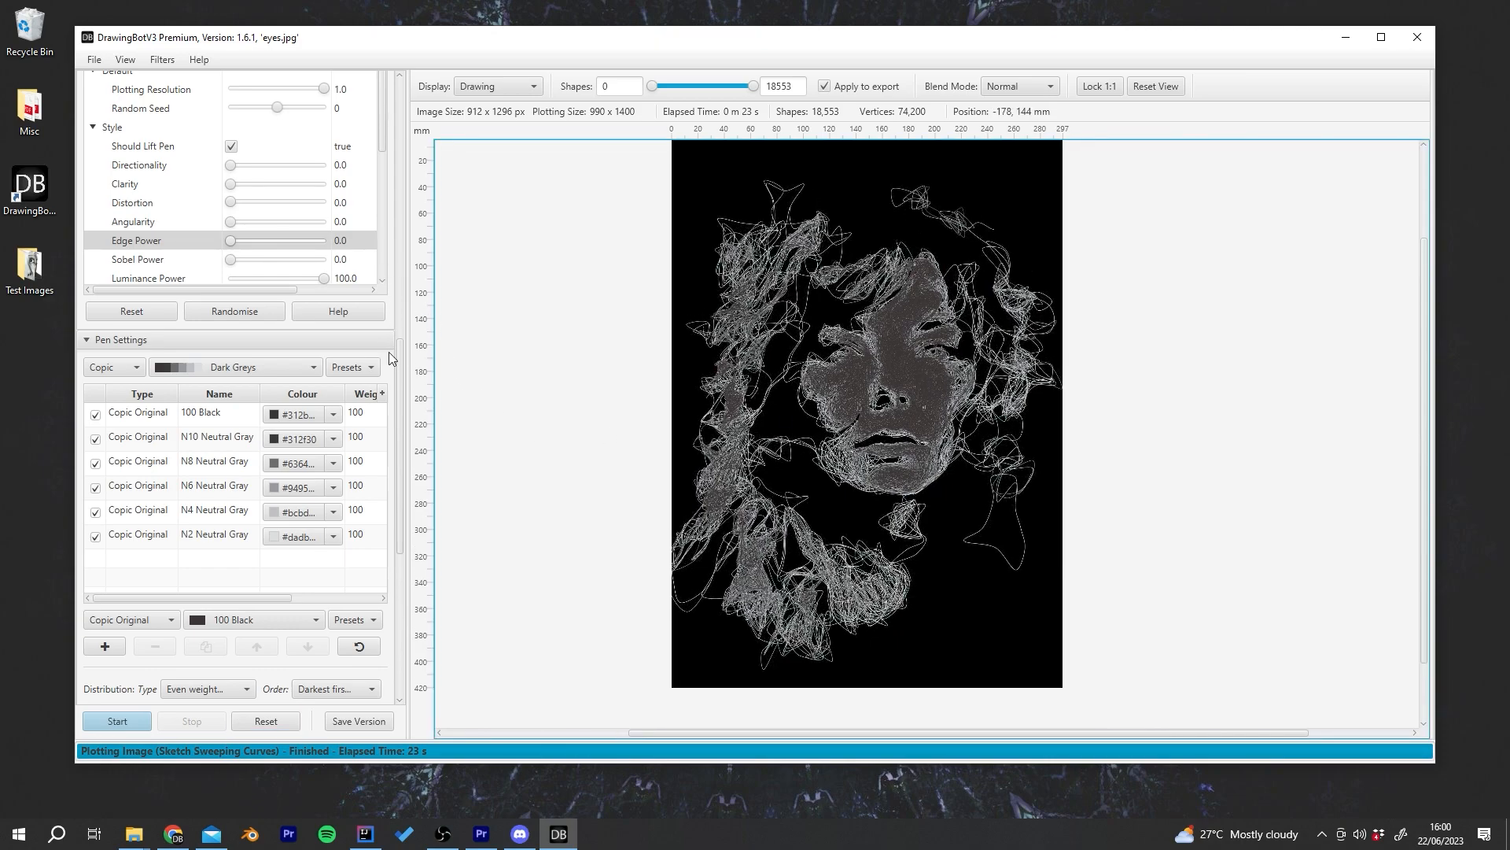
{"action": "mouse_move", "coordinate": [400, 357]}
{"action": "left_mouse_down"}
{"action": "mouse_move", "coordinate": [391, 431]}
{"action": "mouse_move", "coordinate": [396, 416]}
{"action": "left_mouse_up"}
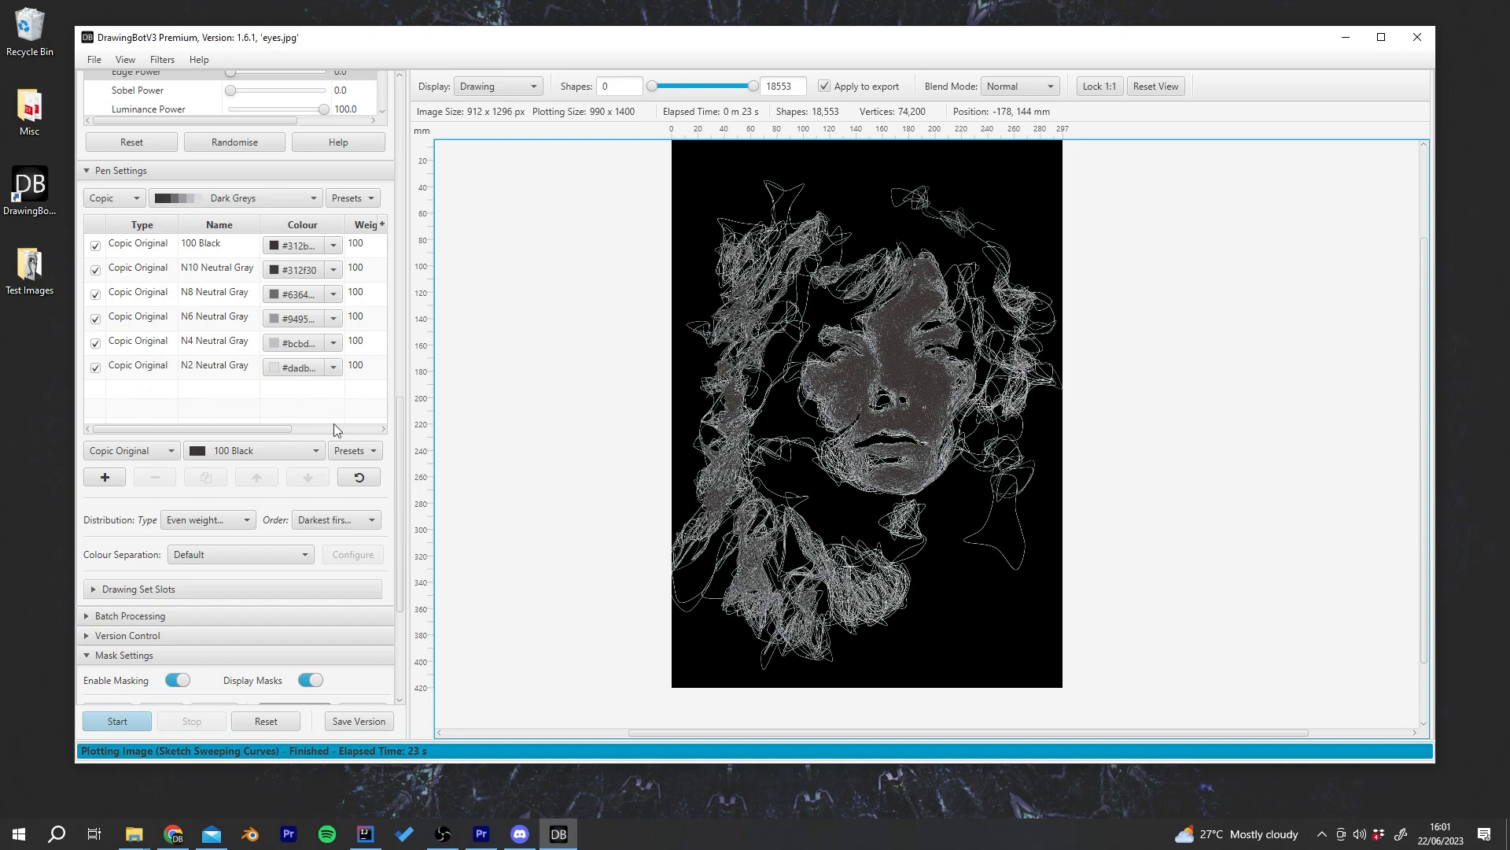
{"action": "left_click", "coordinate": [328, 521]}
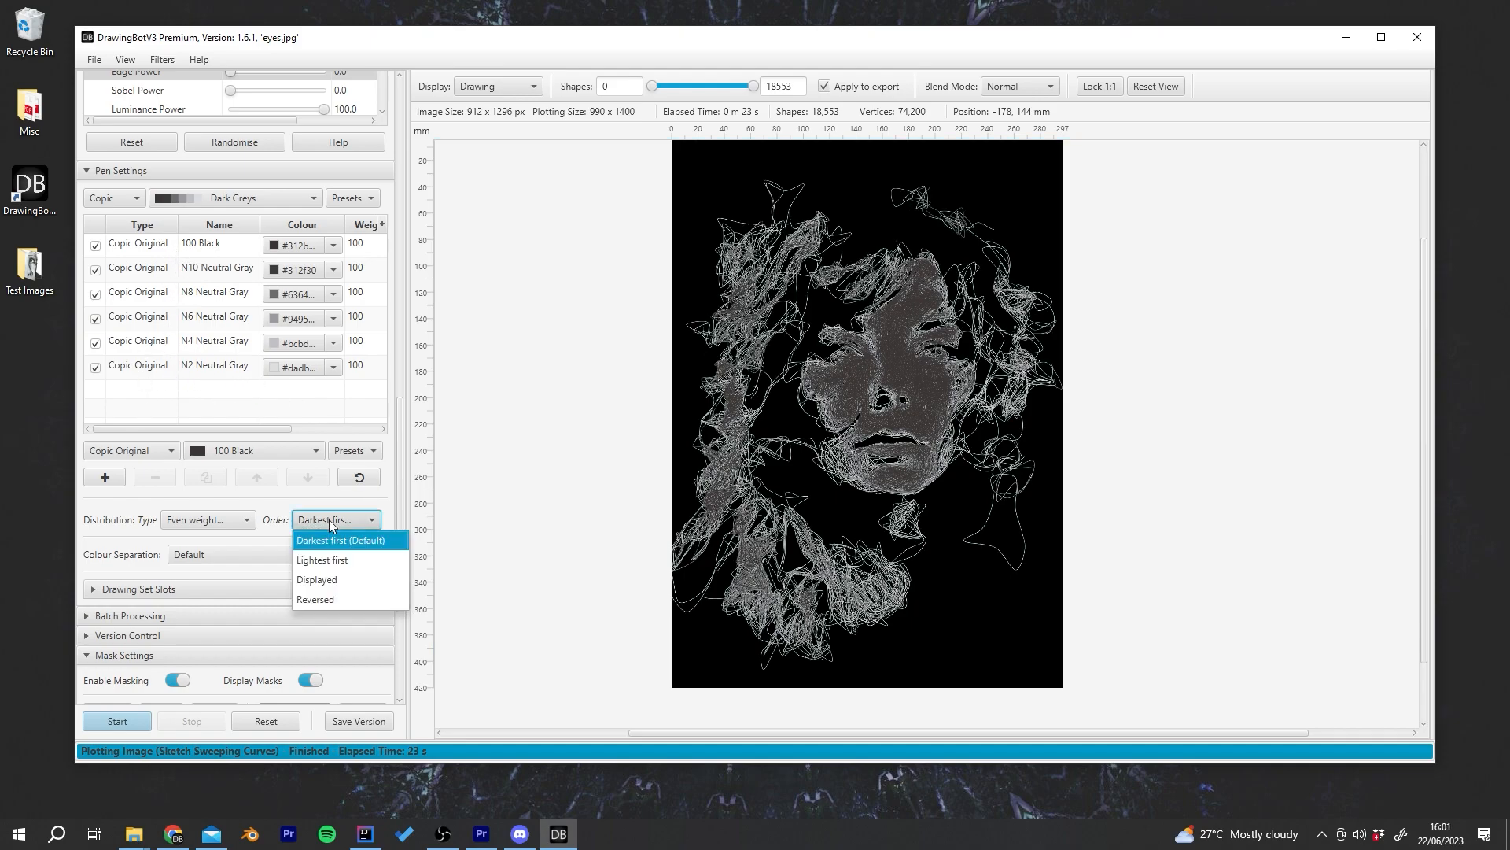
{"action": "left_click", "coordinate": [339, 559]}
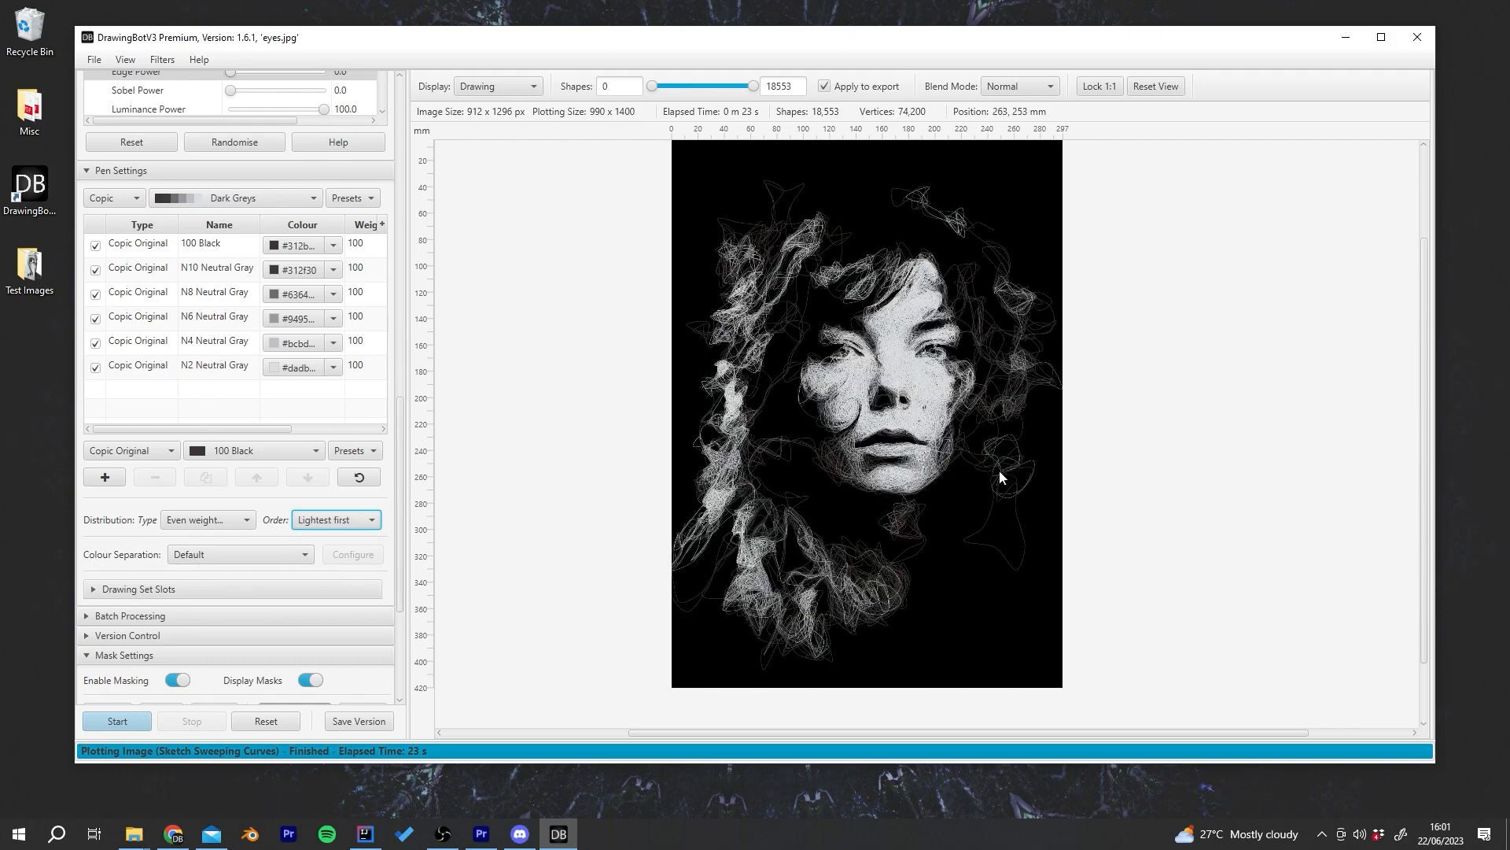
{"action": "scroll", "coordinate": [900, 369], "scroll_direction": "up", "scroll_amount": 5}
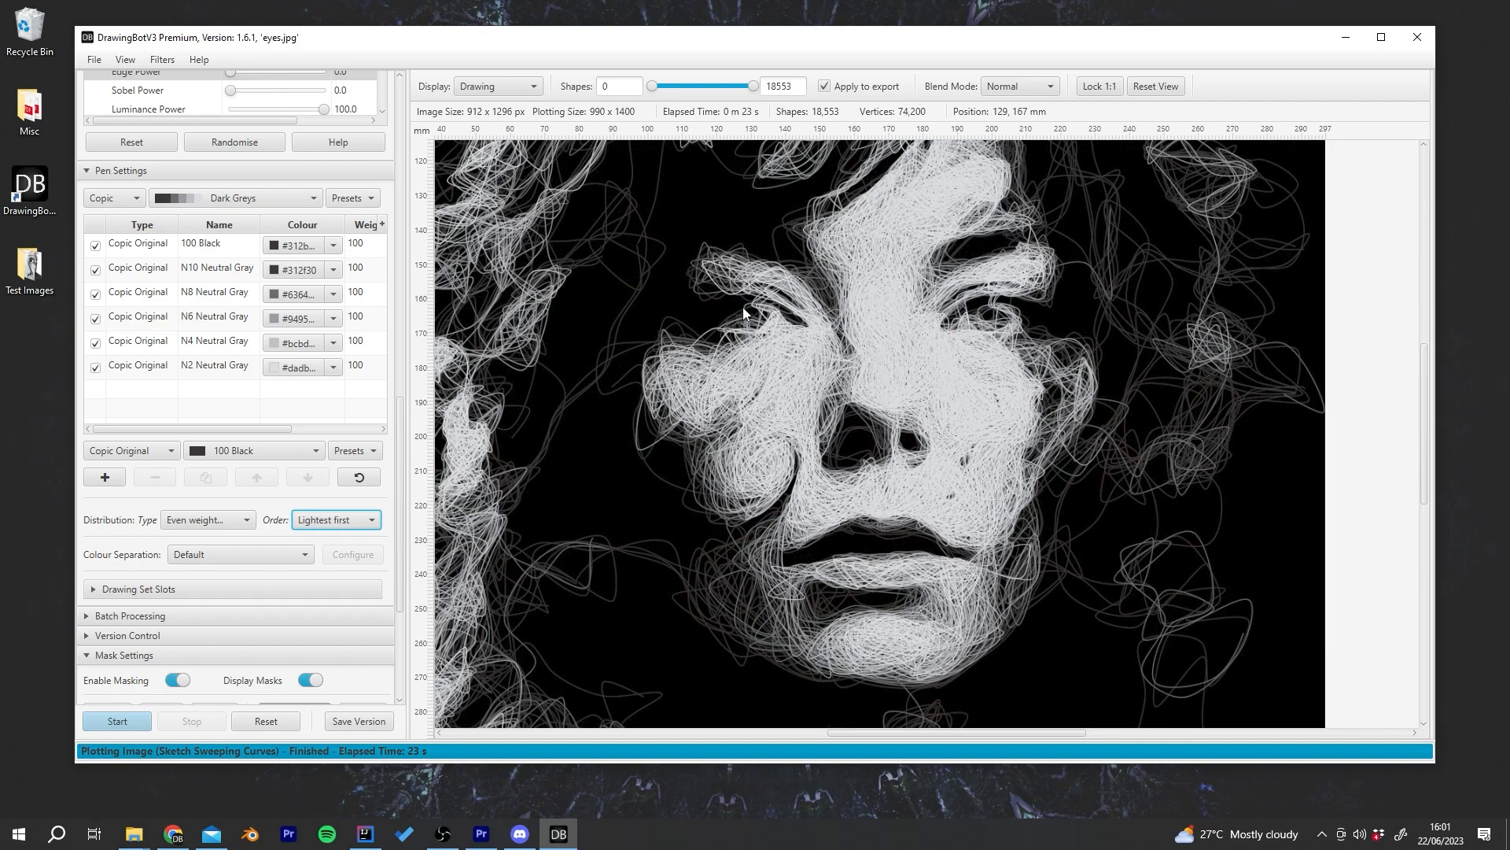
{"action": "scroll", "coordinate": [886, 295], "scroll_direction": "down", "scroll_amount": 5}
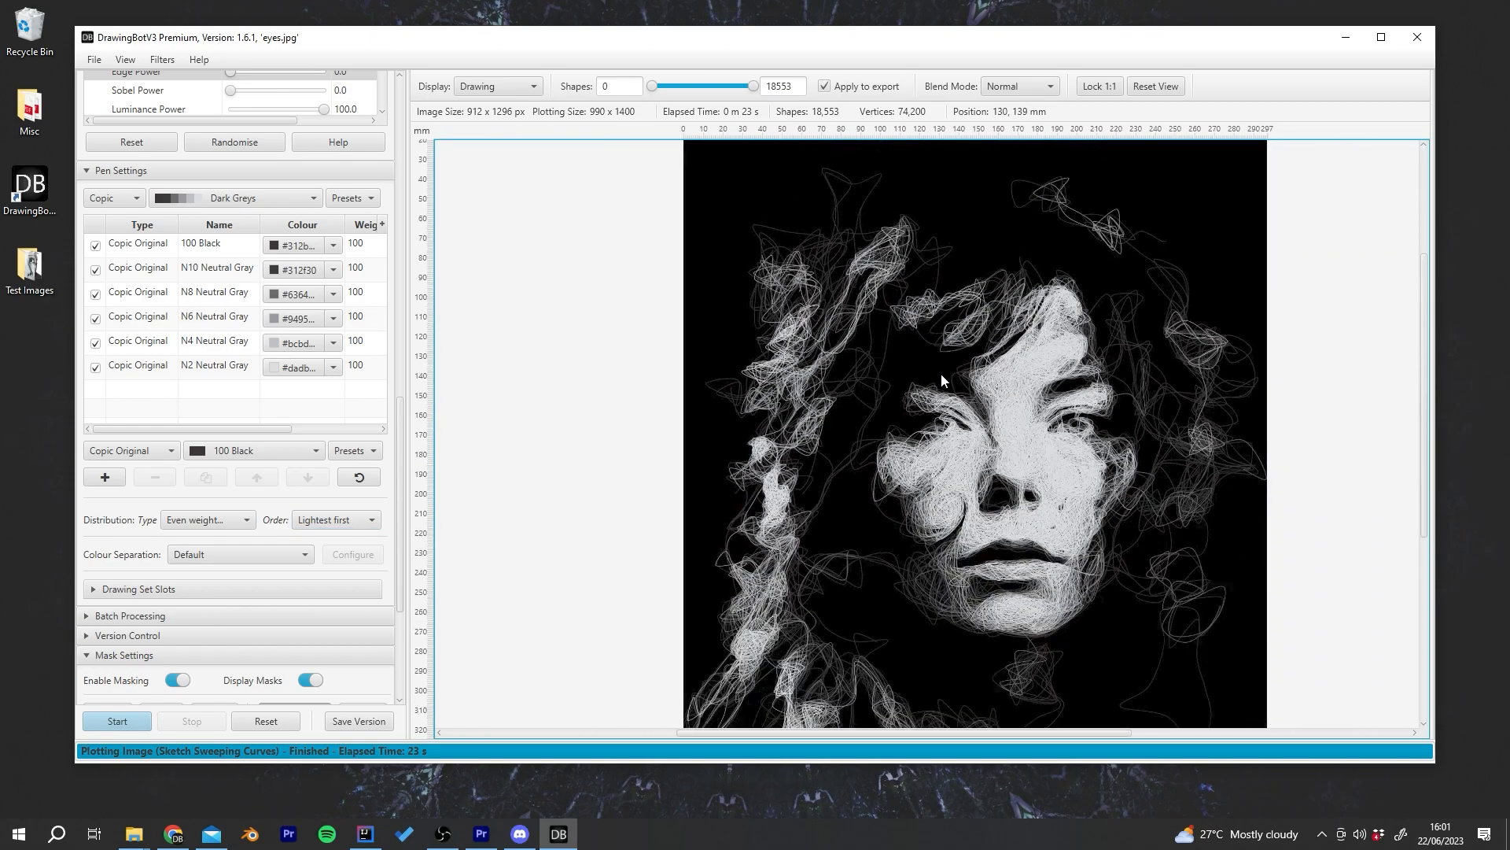
{"action": "scroll", "coordinate": [970, 396], "scroll_direction": "down", "scroll_amount": 1}
{"action": "left_click_drag", "start_coordinate": [977, 403], "coordinate": [938, 396]}
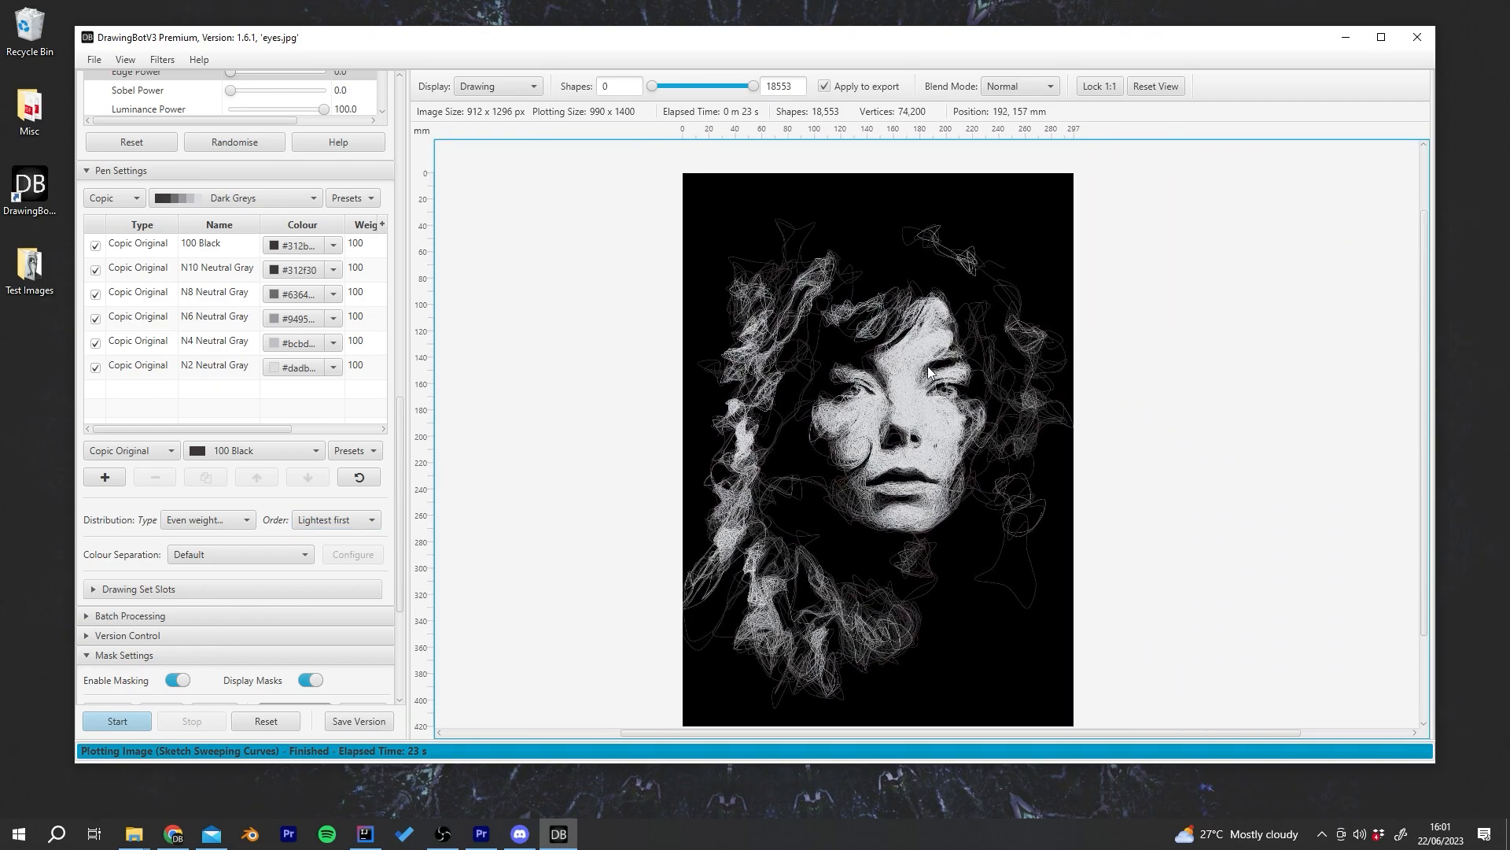
{"action": "left_click", "coordinate": [1156, 86]}
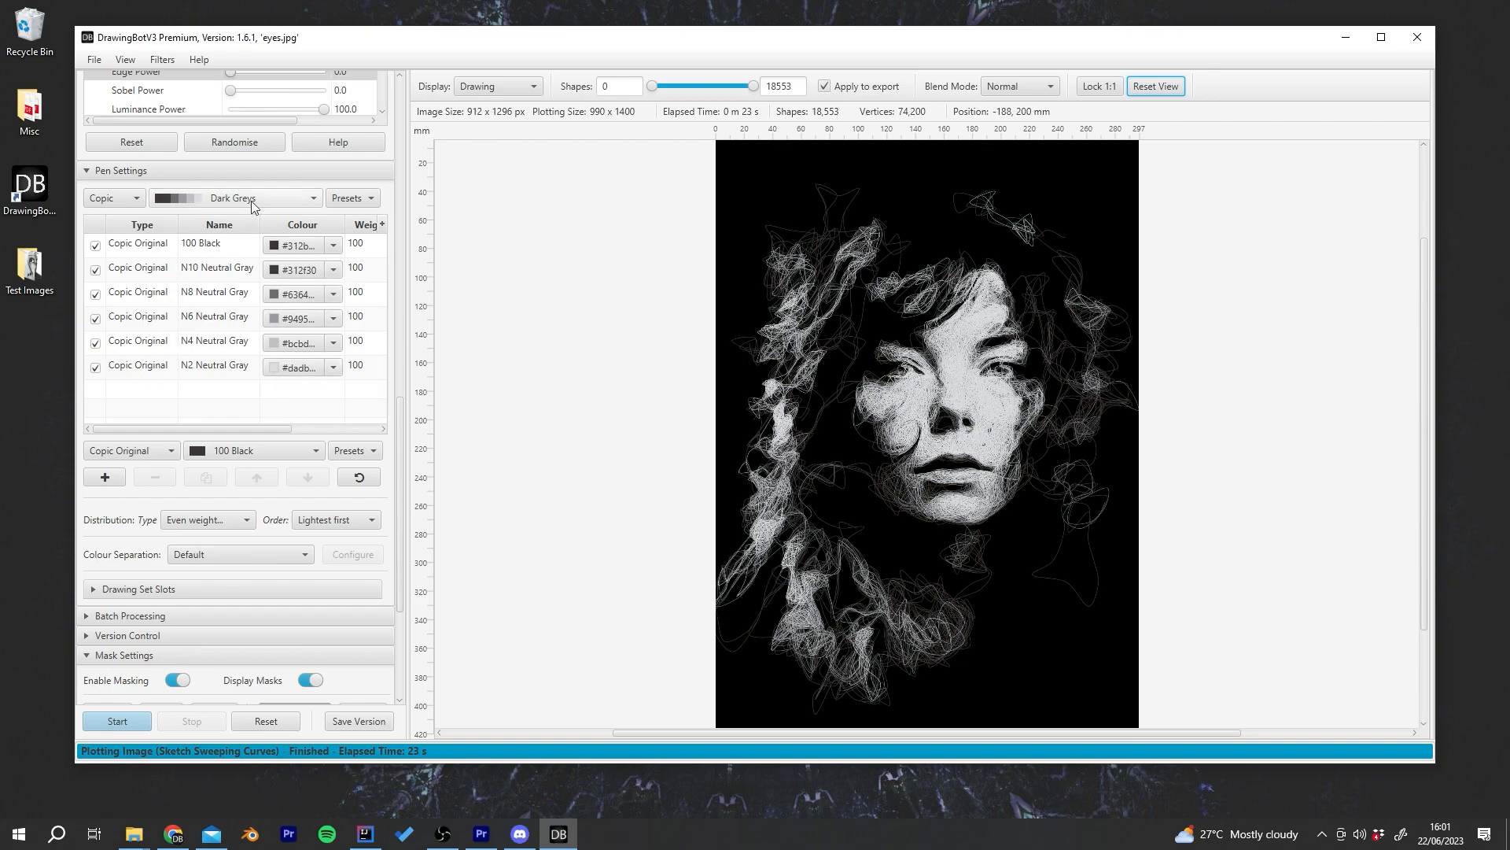
Step: Remove every pen from the Dark Greys drawing set except N2 Neutral Gray
{"action": "left_click", "coordinate": [152, 270]}
{"action": "left_click", "coordinate": [165, 480]}
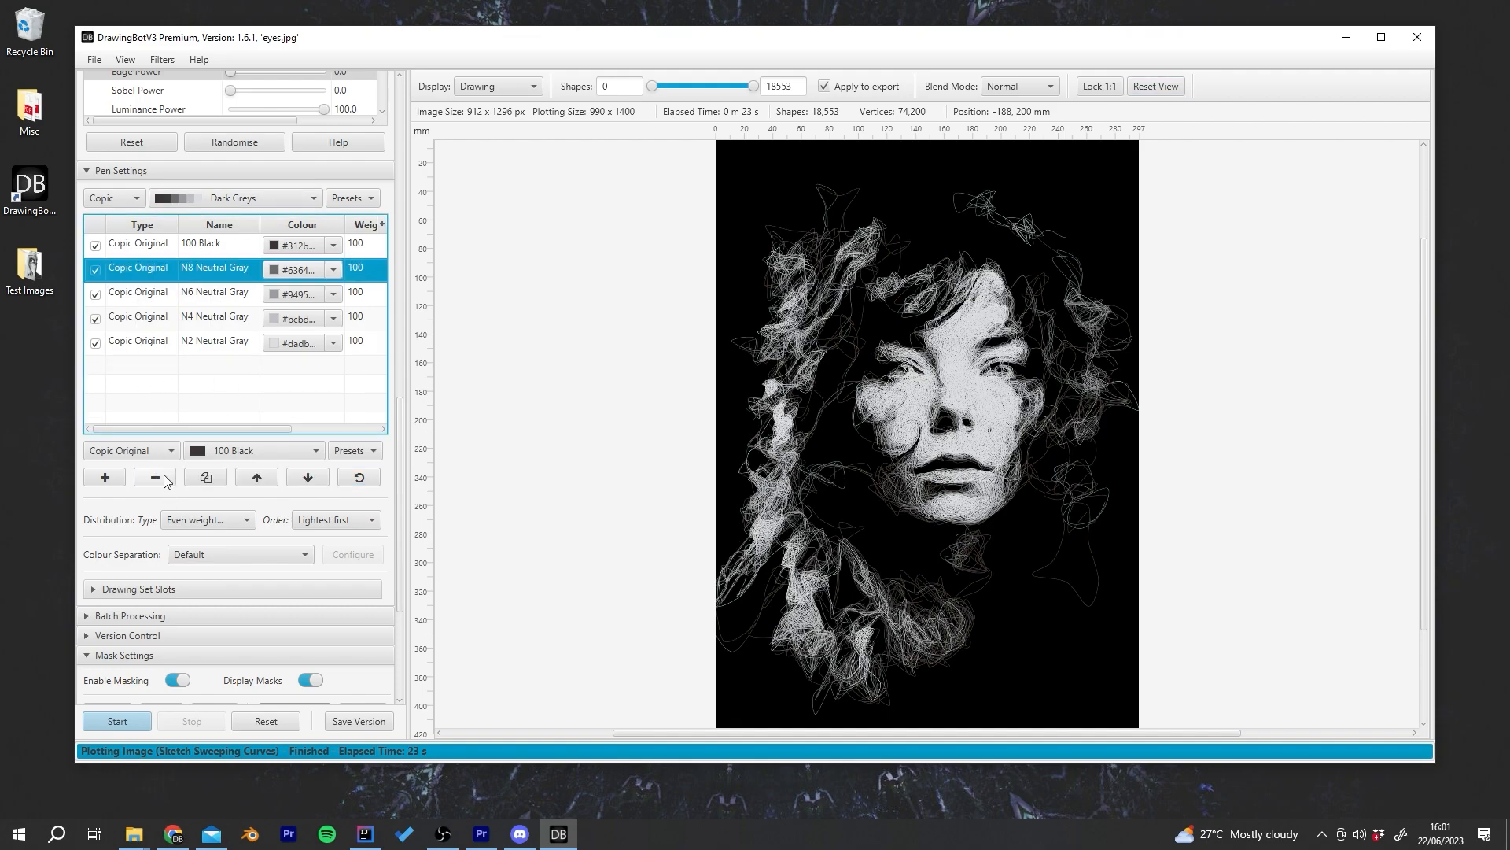
{"action": "left_click", "coordinate": [164, 478]}
{"action": "left_click", "coordinate": [151, 270]}
{"action": "left_click", "coordinate": [156, 476]}
{"action": "left_click", "coordinate": [152, 270]}
{"action": "left_click", "coordinate": [163, 478]}
{"action": "left_click", "coordinate": [152, 245]}
{"action": "left_click", "coordinate": [161, 478]}
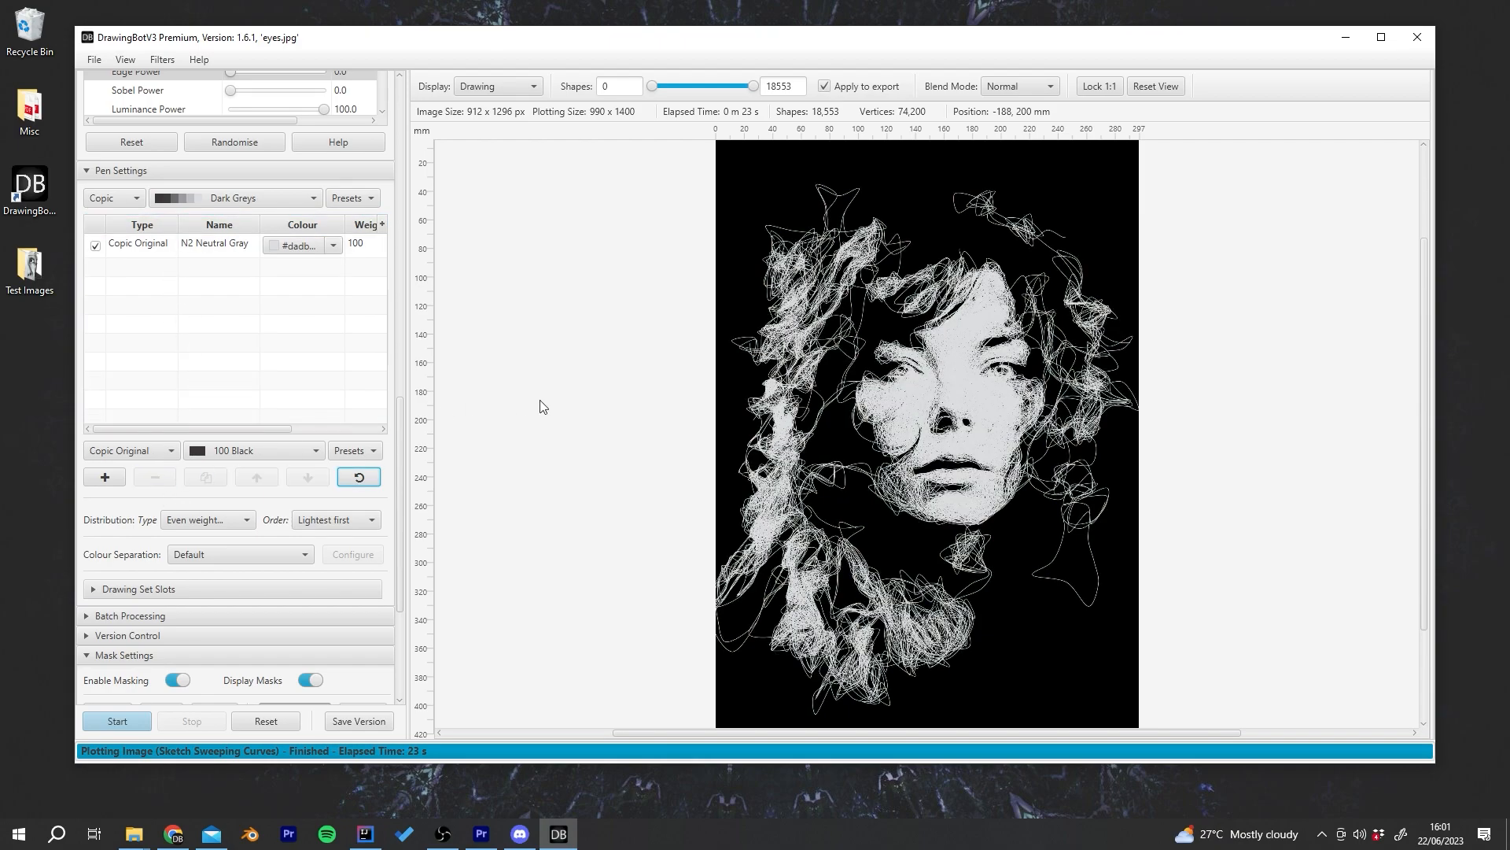
Step: Preview the drawing with fewer shapes by lowering the upper end of the shapes range, and restore the full range
{"action": "left_click", "coordinate": [739, 87]}
{"action": "mouse_move", "coordinate": [740, 85]}
{"action": "left_mouse_down"}
{"action": "mouse_move", "coordinate": [678, 84]}
{"action": "mouse_move", "coordinate": [759, 86]}
{"action": "left_mouse_up"}
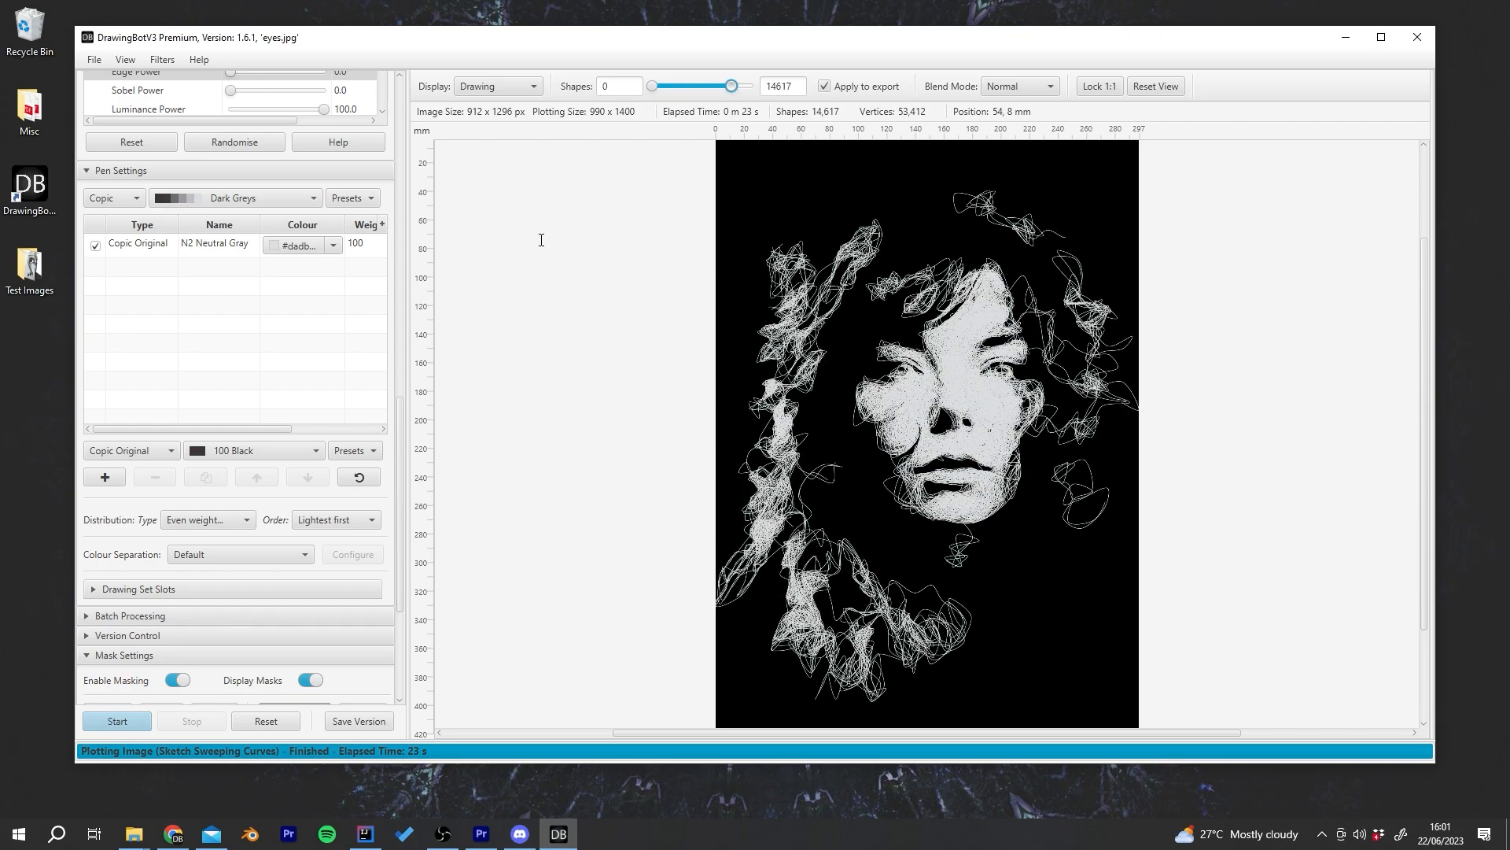
{"action": "left_click", "coordinate": [242, 452]}
{"action": "scroll", "coordinate": [214, 525], "scroll_direction": "down", "scroll_amount": 6}
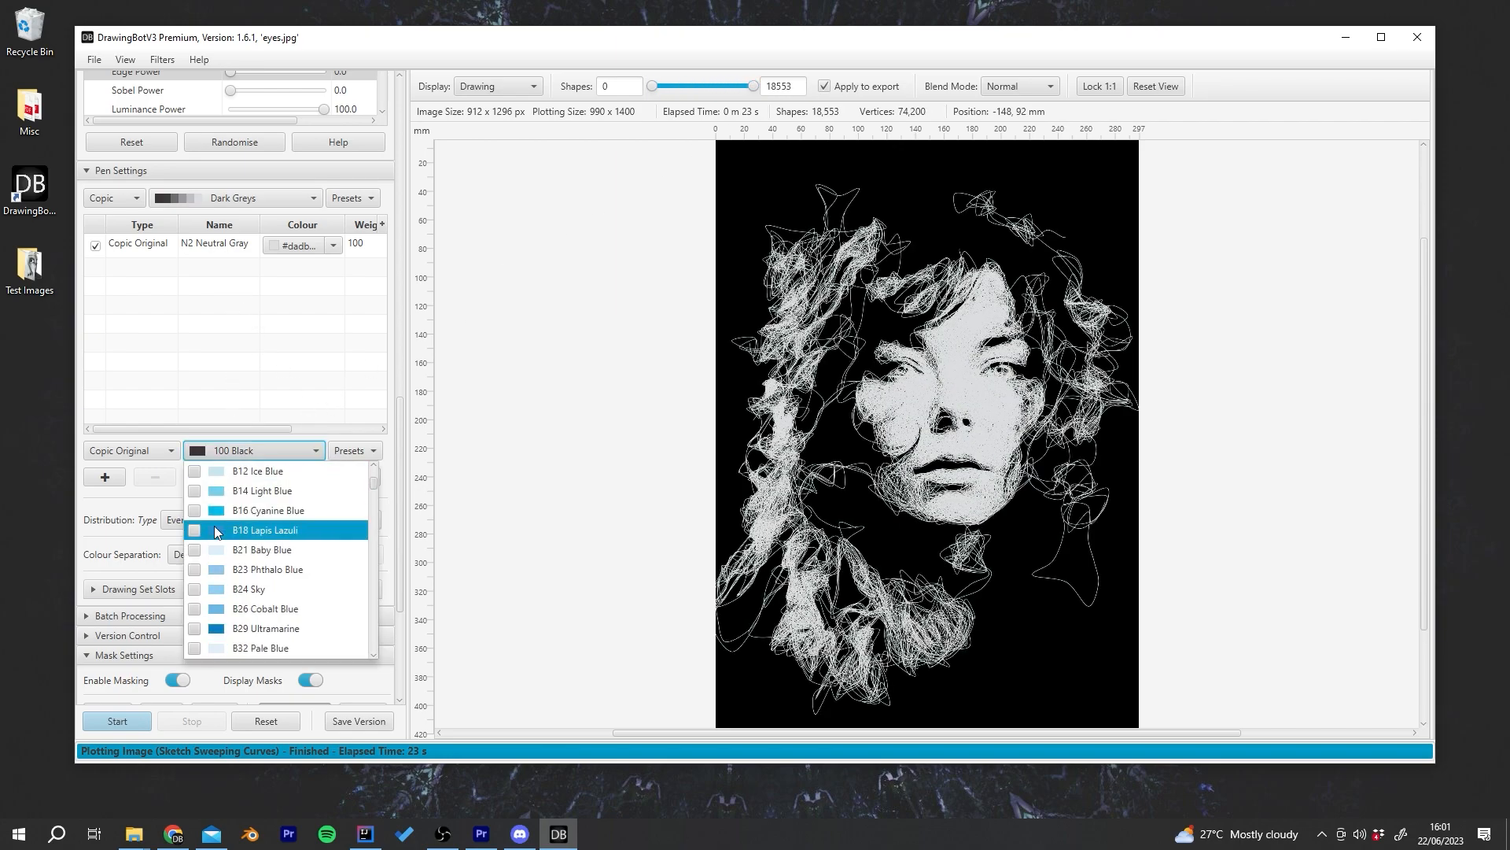
{"action": "left_click", "coordinate": [252, 341]}
Step: Switch the pens to the Copic Light Greys drawing set
{"action": "left_click", "coordinate": [244, 200]}
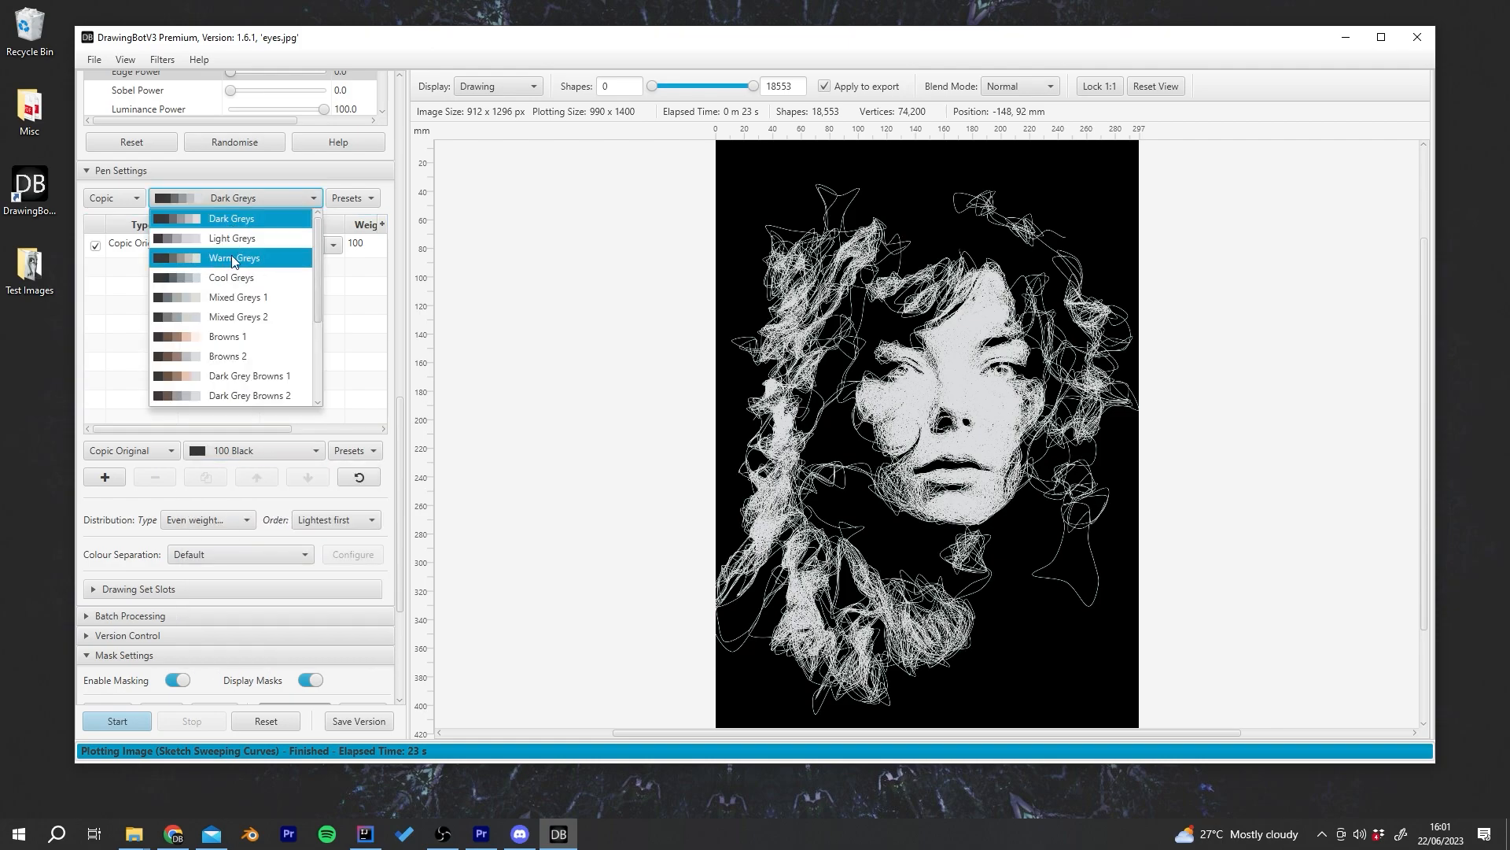
{"action": "left_click", "coordinate": [230, 238]}
Step: Disable the Light Greys pens, and re-enable them one by one from N2 Neutral Gray up to 100 Black
{"action": "left_click", "coordinate": [96, 294]}
{"action": "left_click", "coordinate": [95, 319]}
{"action": "left_click", "coordinate": [95, 343]}
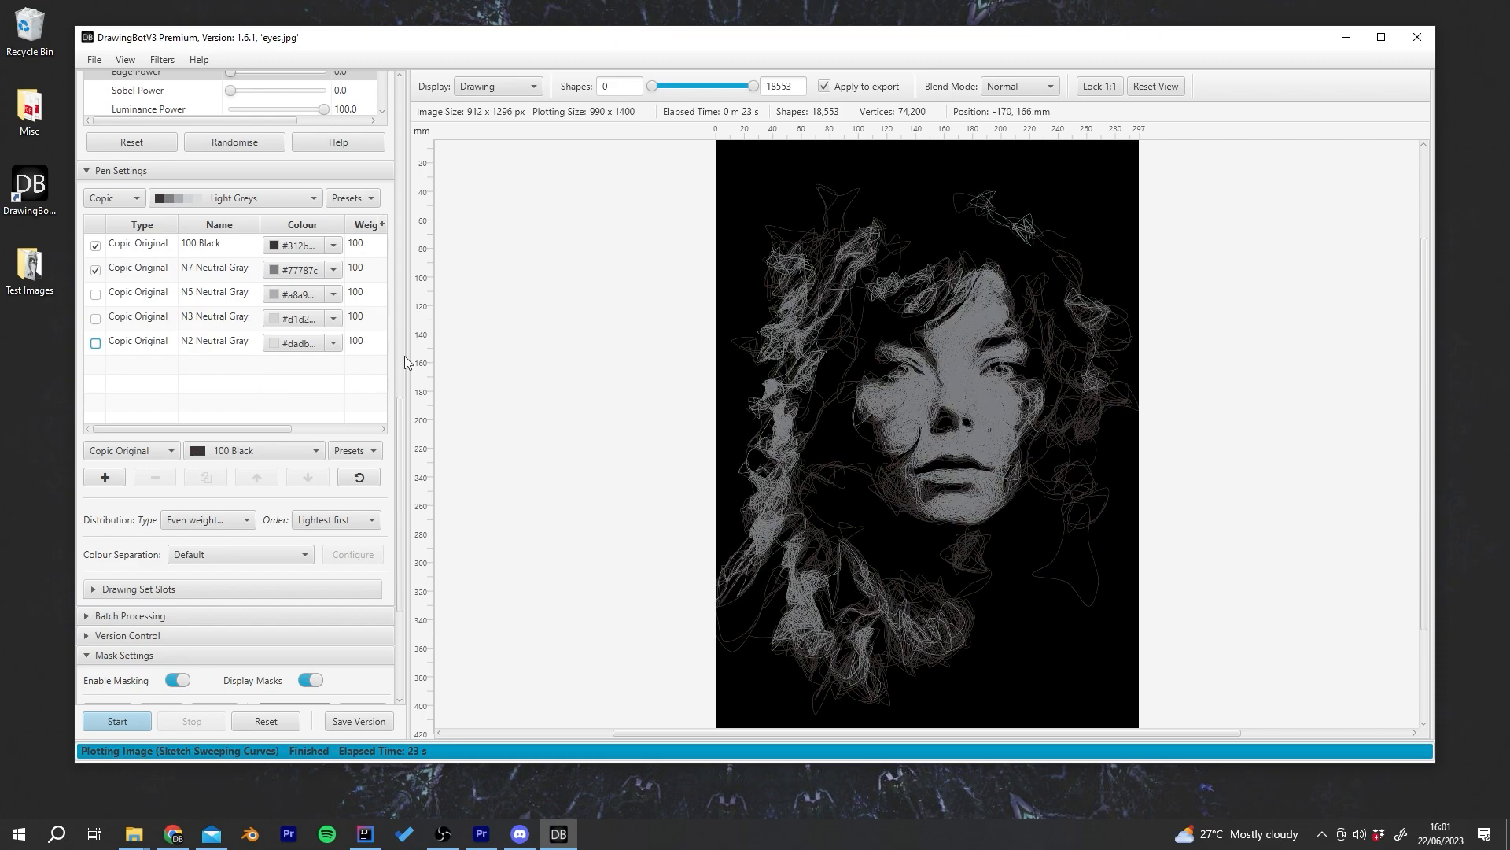
{"action": "left_click", "coordinate": [95, 245]}
{"action": "left_click", "coordinate": [95, 344]}
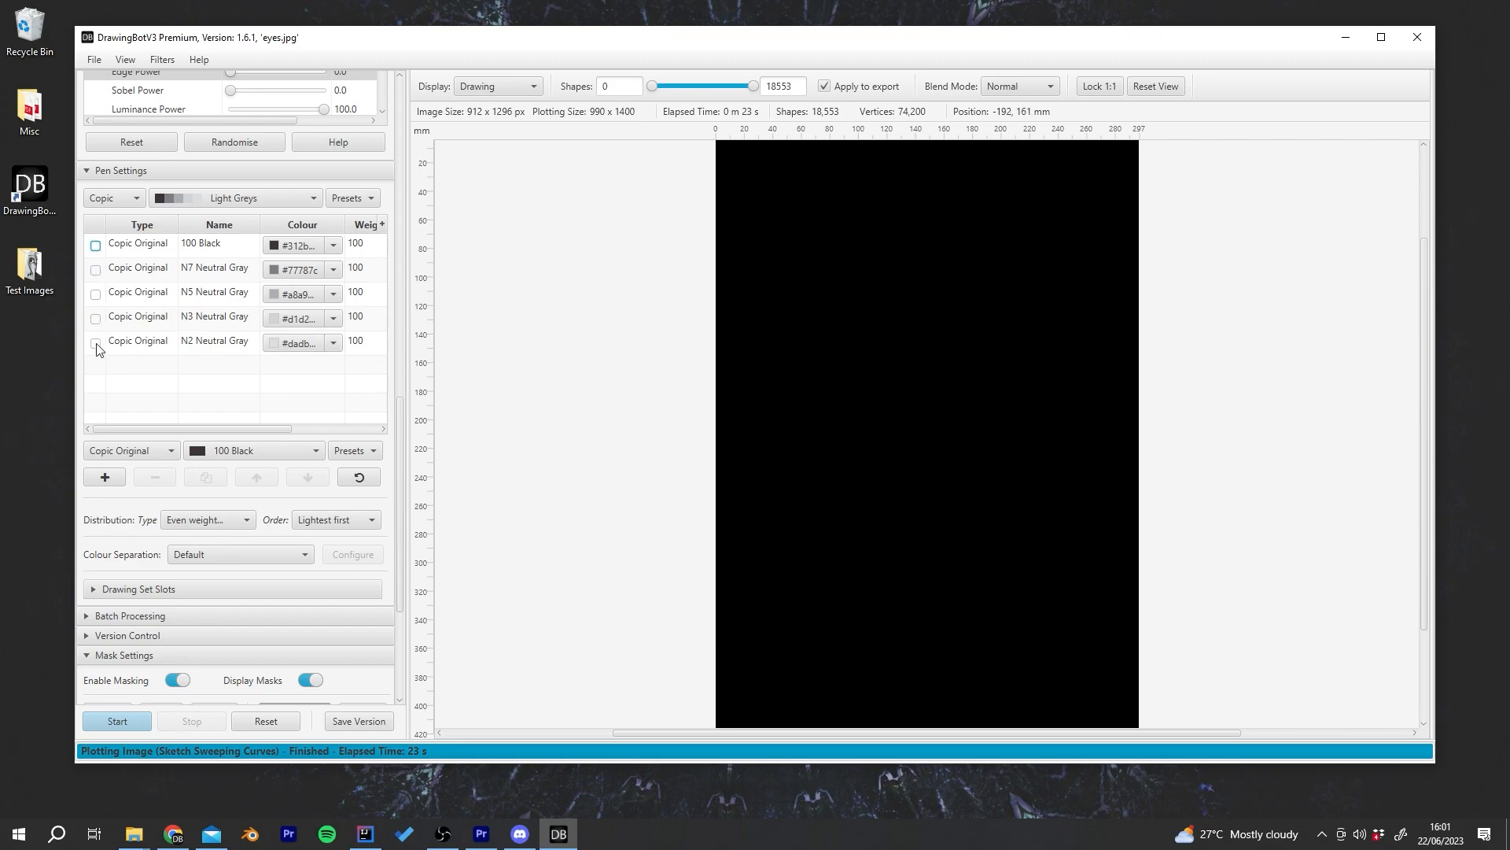
{"action": "left_click", "coordinate": [96, 318]}
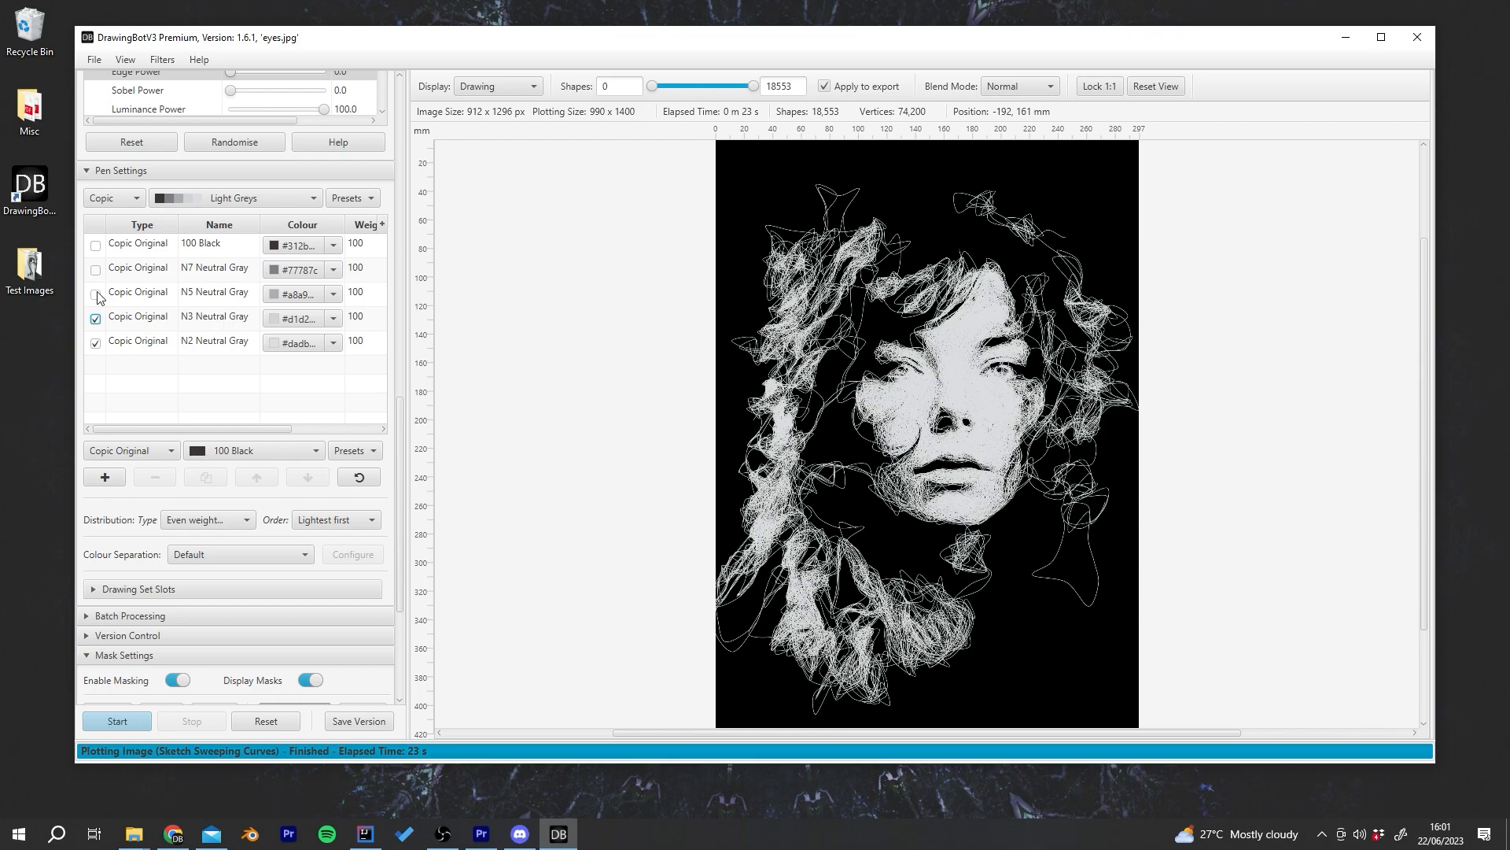
{"action": "mouse_move", "coordinate": [750, 87]}
{"action": "left_mouse_down"}
{"action": "mouse_move", "coordinate": [718, 91]}
{"action": "mouse_move", "coordinate": [759, 92]}
{"action": "left_mouse_up"}
{"action": "left_click", "coordinate": [96, 294]}
{"action": "left_click", "coordinate": [96, 270]}
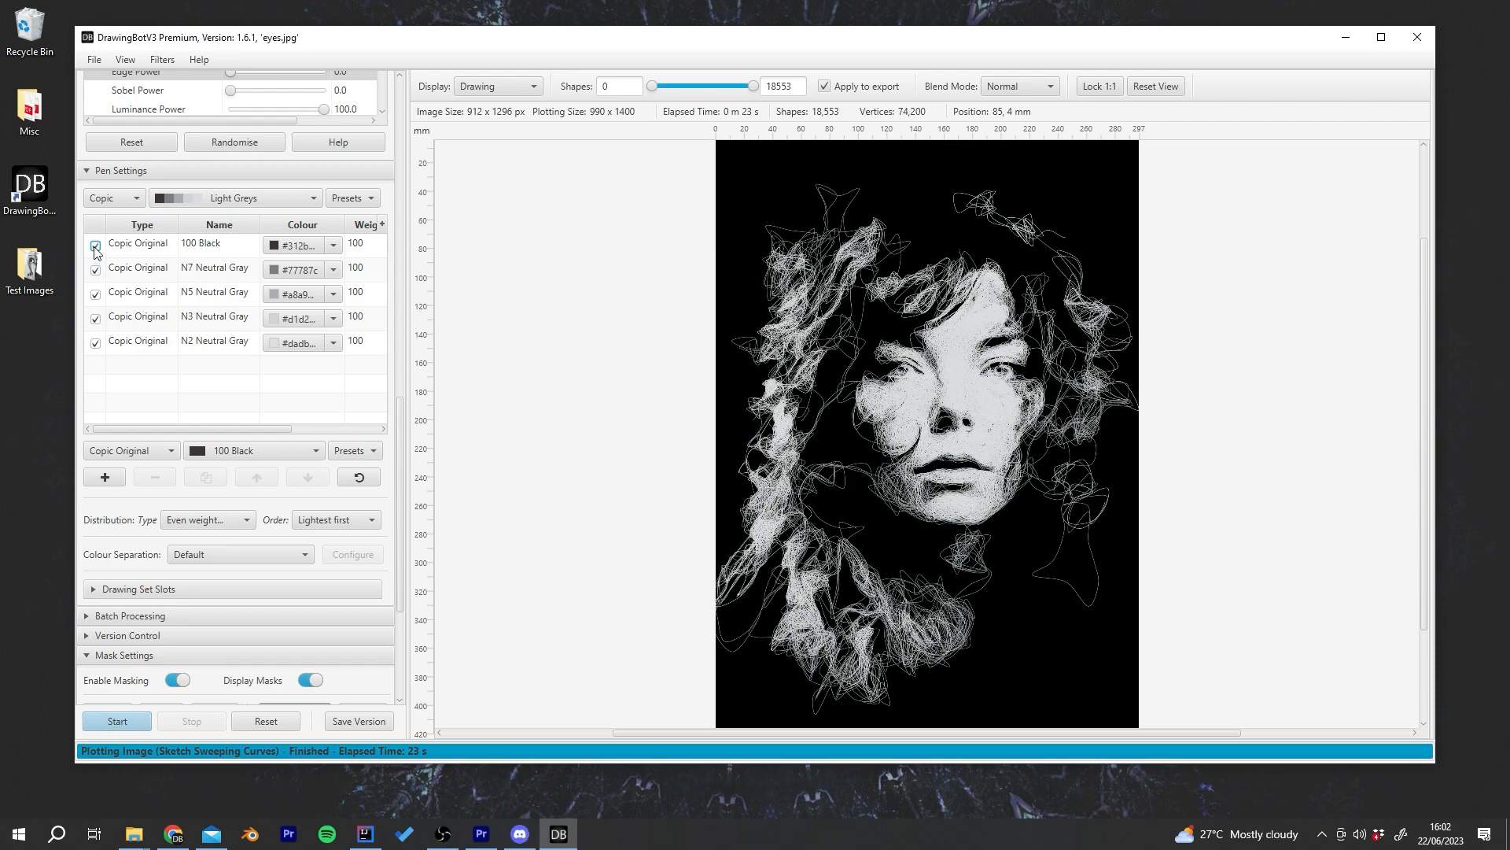
{"action": "left_click", "coordinate": [95, 246]}
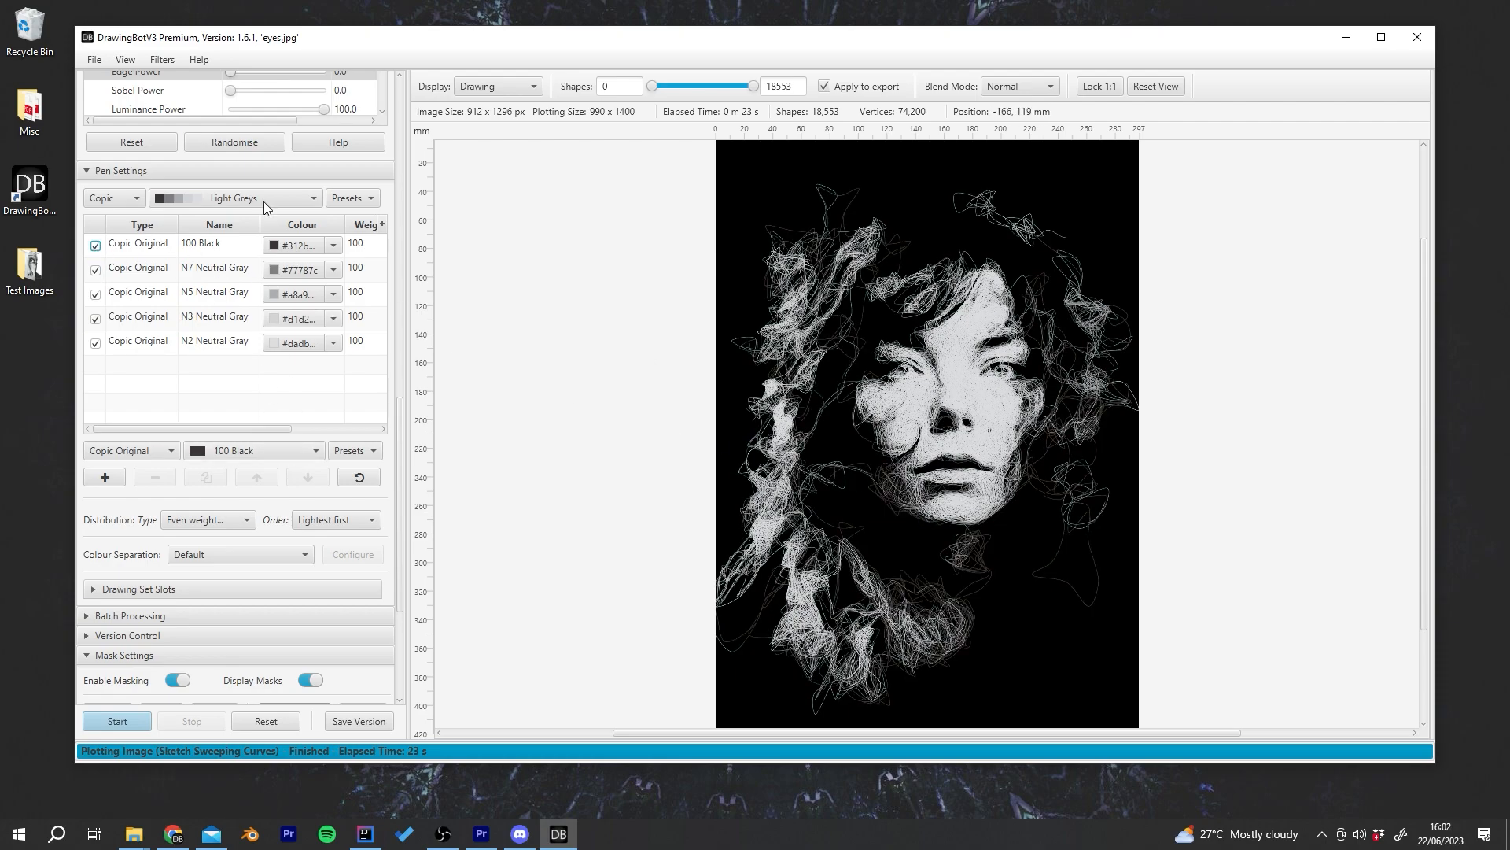
Step: Recolour the N7 Neutral Gray pen to blue #4d66cc and the N5 Neutral Gray pen to orange
{"action": "scroll", "coordinate": [1034, 455], "scroll_direction": "up", "scroll_amount": 4}
{"action": "scroll", "coordinate": [903, 431], "scroll_direction": "down", "scroll_amount": 3}
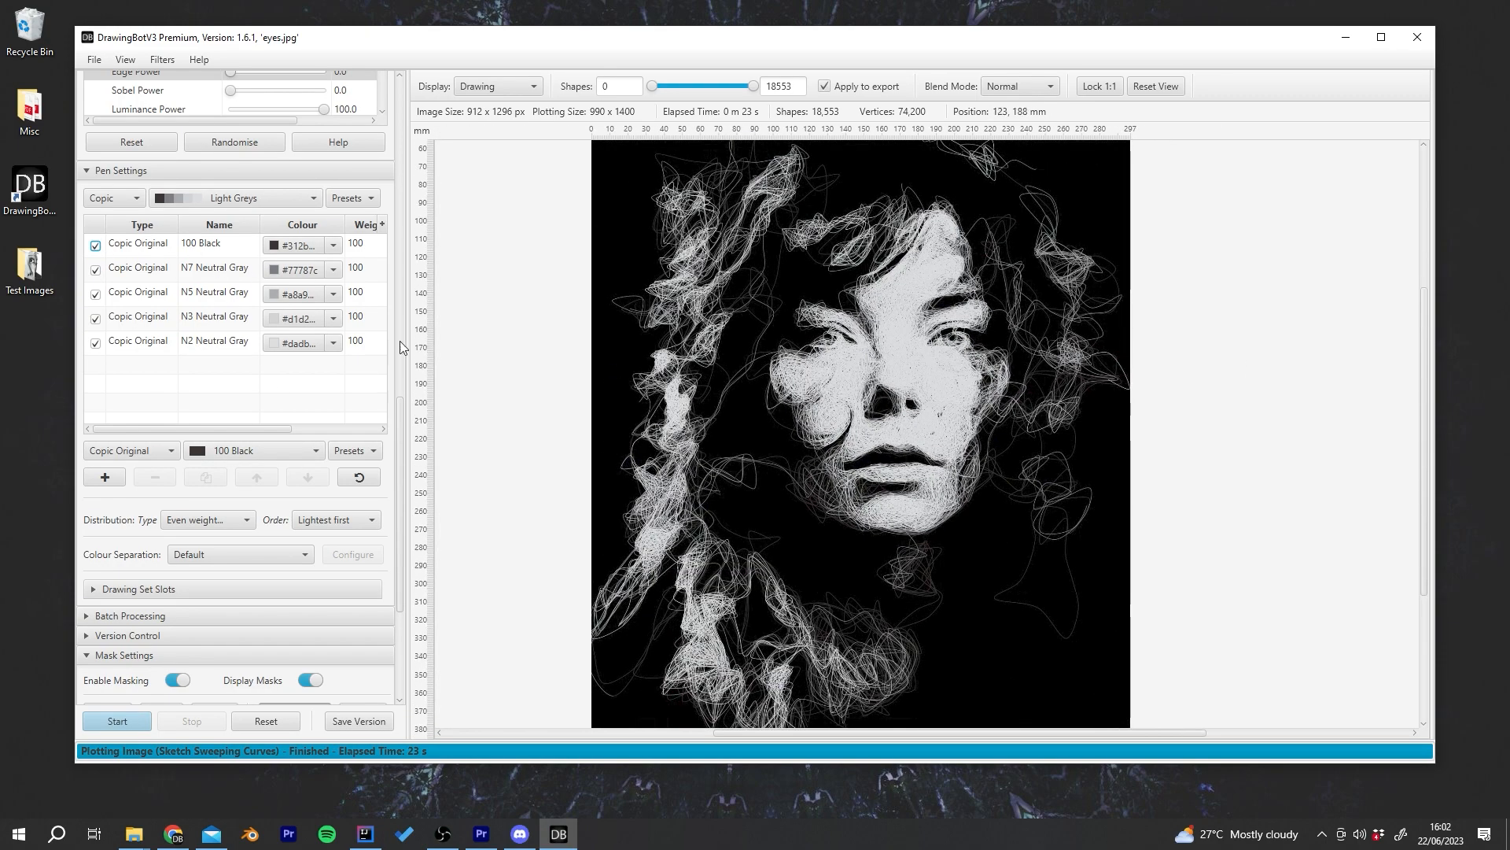
{"action": "left_click", "coordinate": [337, 271]}
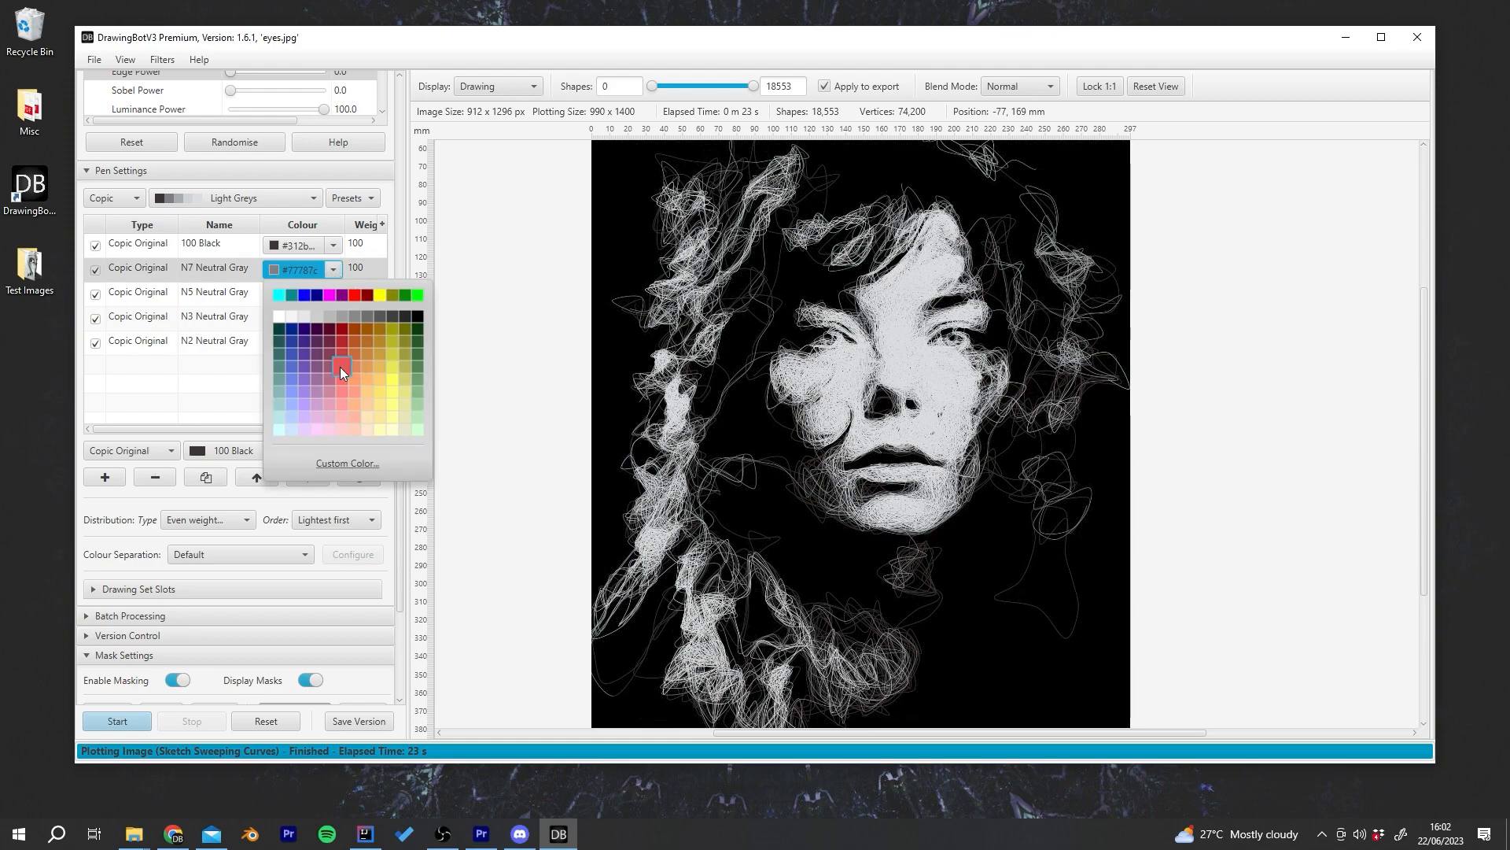
{"action": "left_click", "coordinate": [293, 368]}
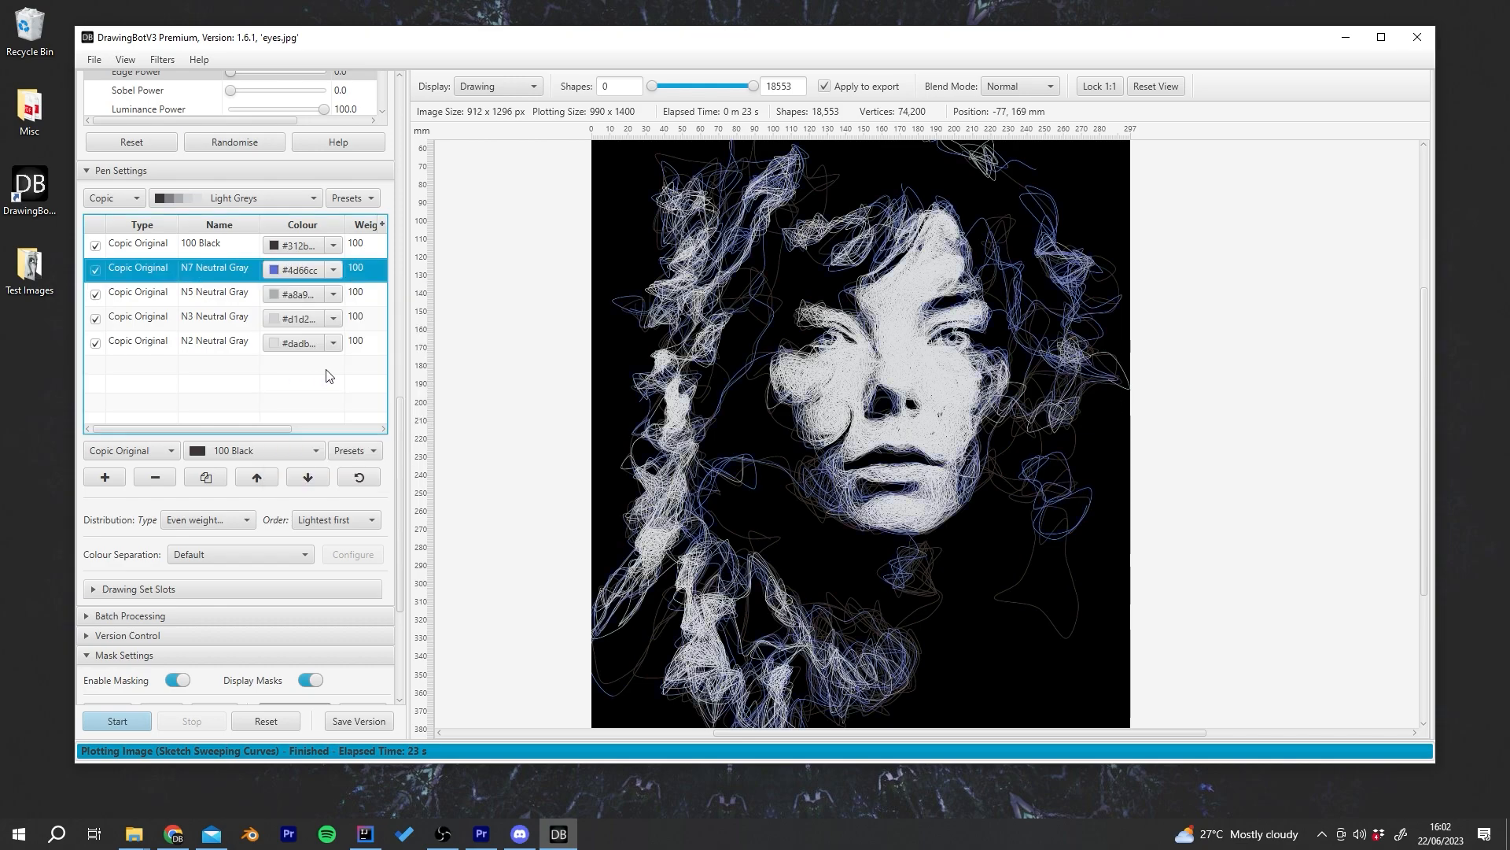
{"action": "left_click", "coordinate": [334, 294]}
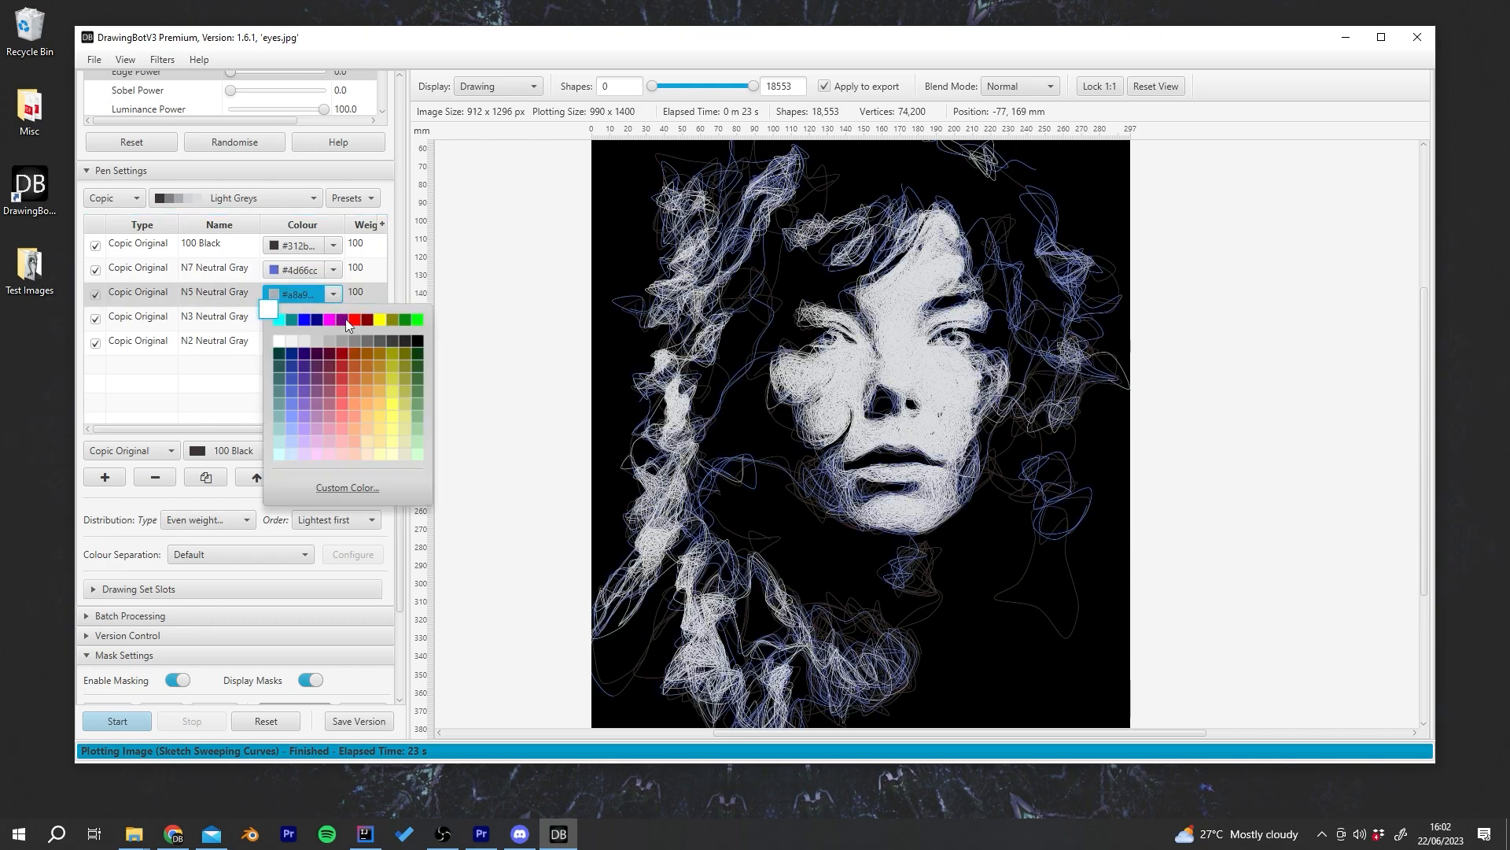
{"action": "left_click", "coordinate": [359, 390]}
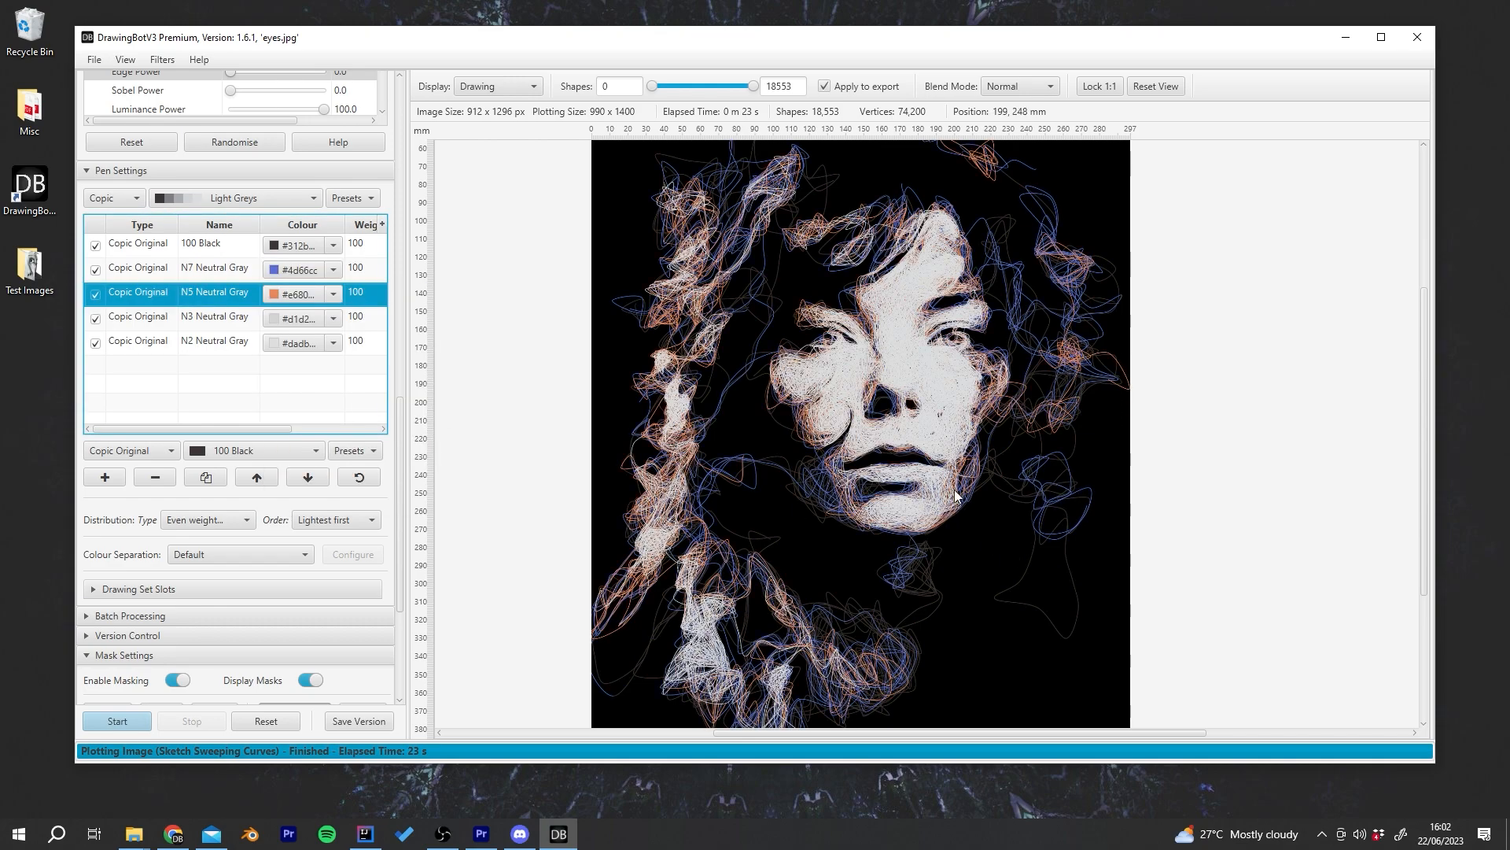
{"action": "scroll", "coordinate": [956, 494], "scroll_direction": "down", "scroll_amount": 1}
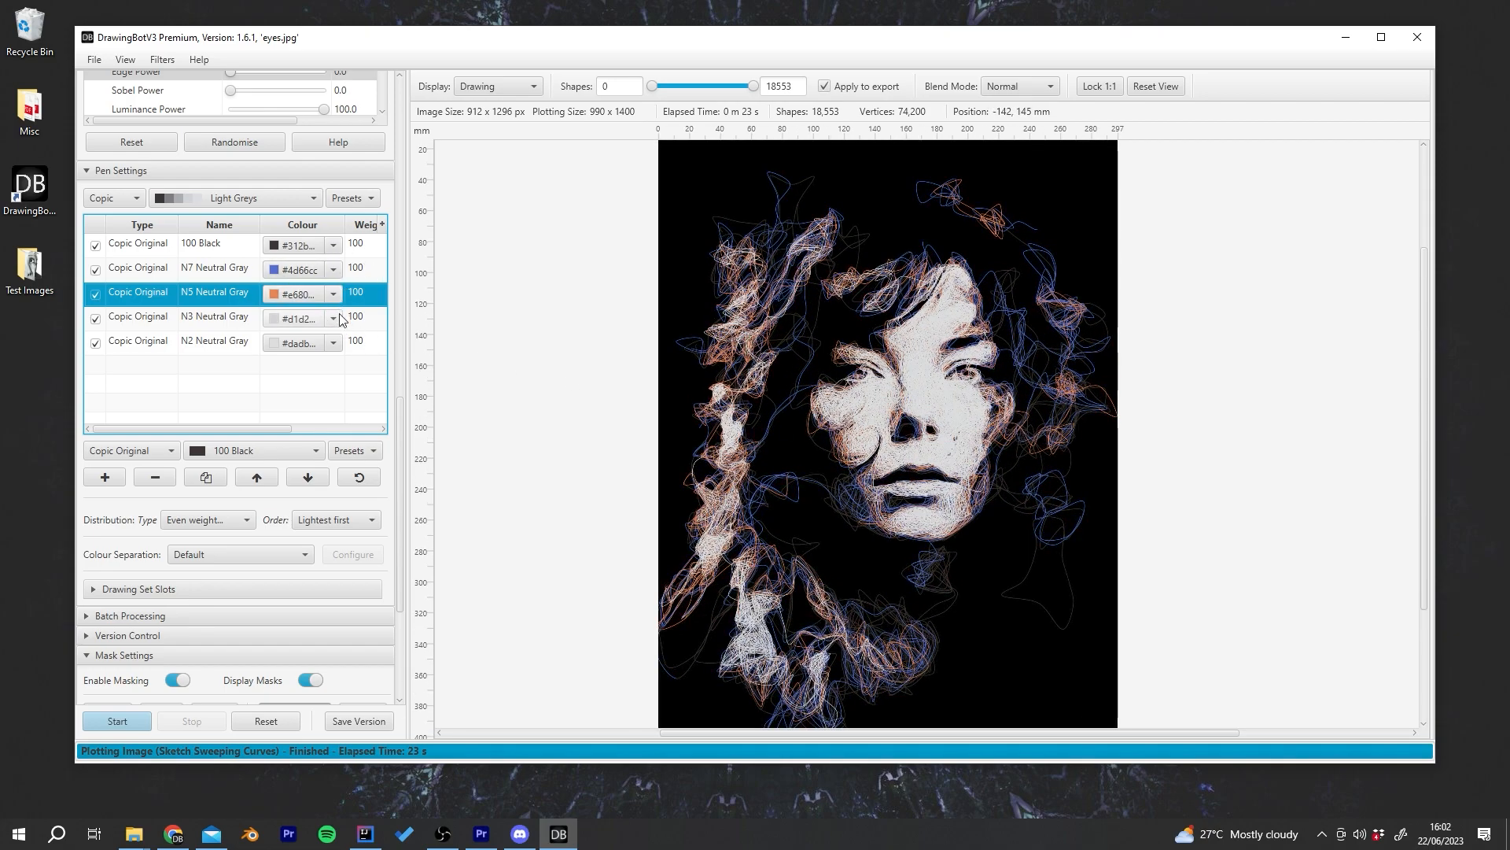
{"action": "scroll", "coordinate": [967, 415], "scroll_direction": "up", "scroll_amount": 3}
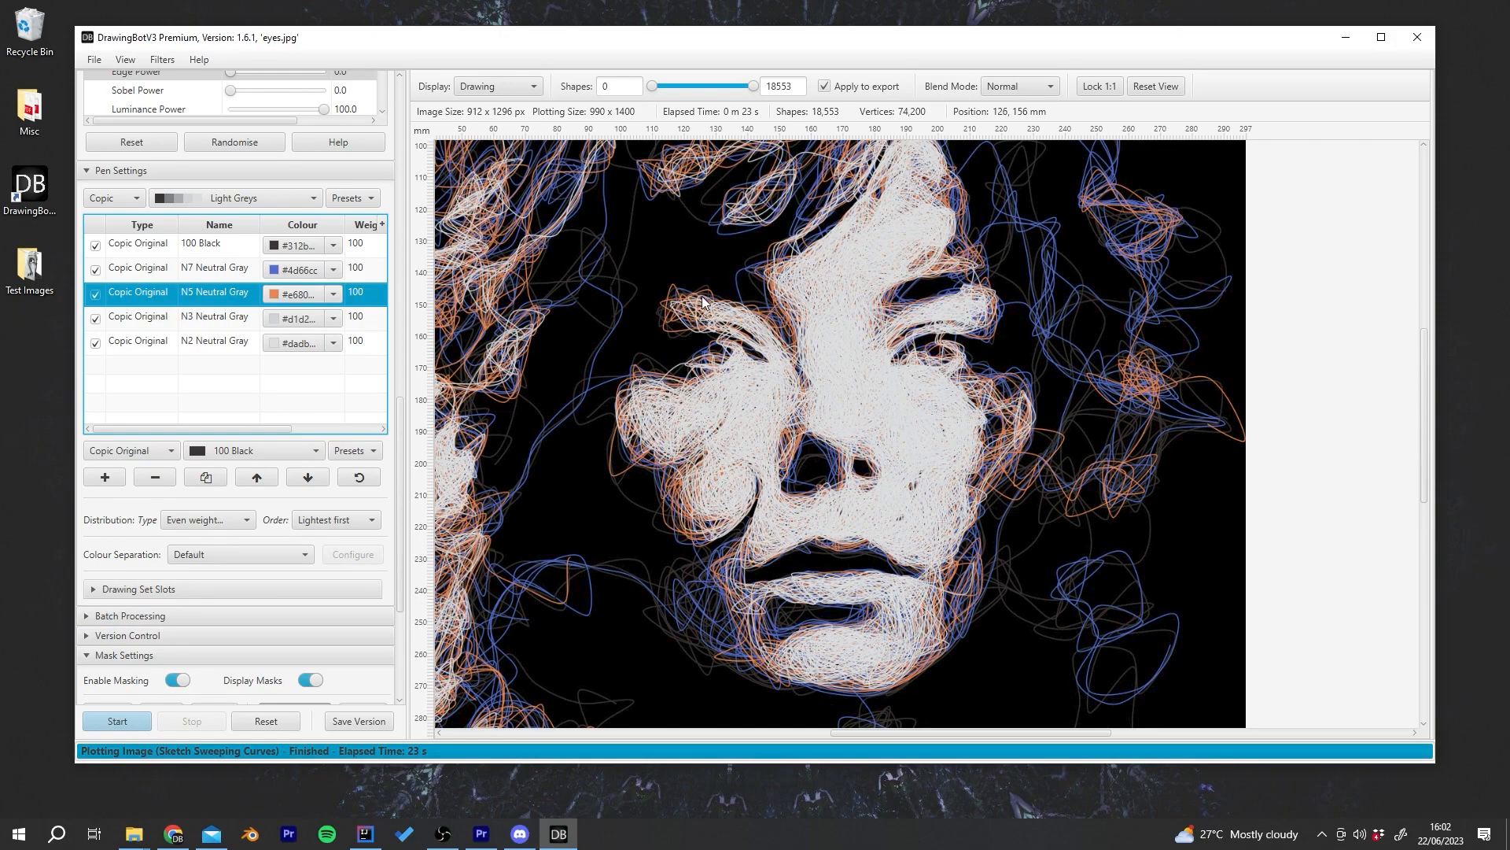
{"action": "left_click", "coordinate": [1169, 97]}
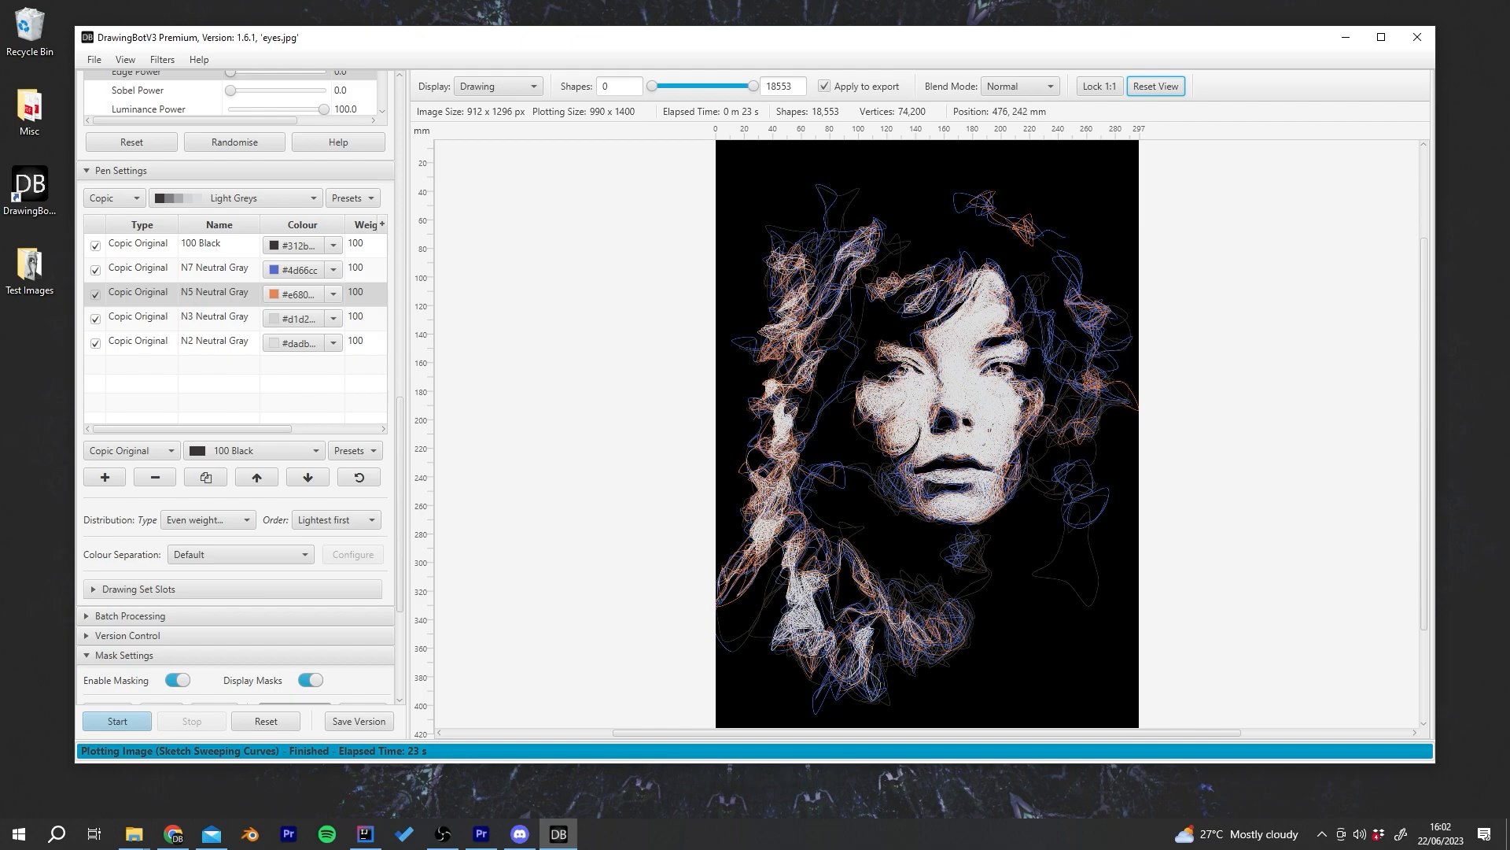
Step: Load the underwater dancer portrait with bubbles from the Underwater Girl V2 folder in File Explorer, and start plotting it
{"action": "key", "text": "alt+Tab"}
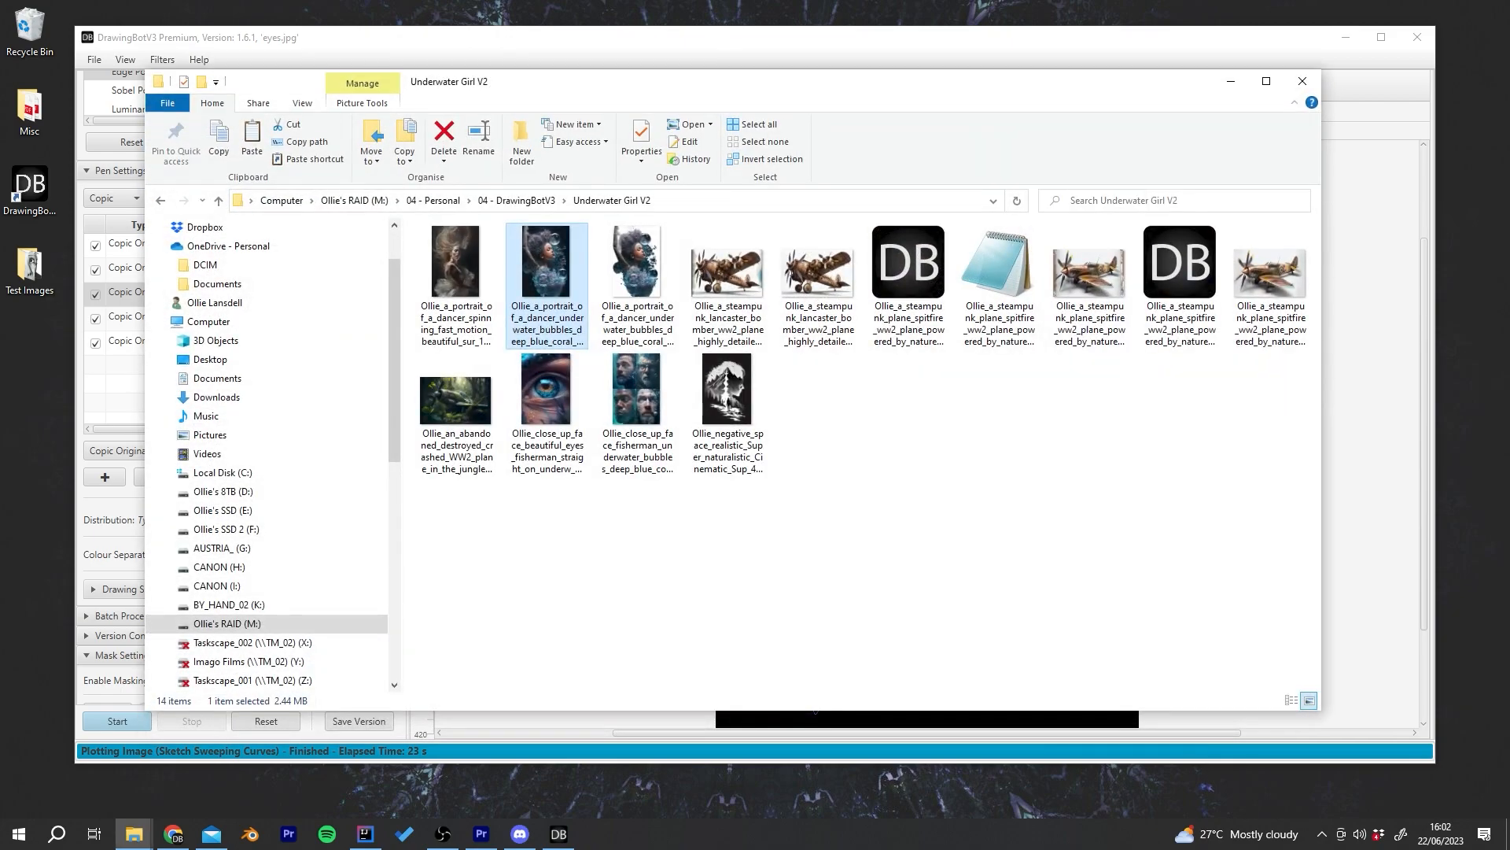
{"action": "left_click_drag", "start_coordinate": [744, 77], "coordinate": [959, 495]}
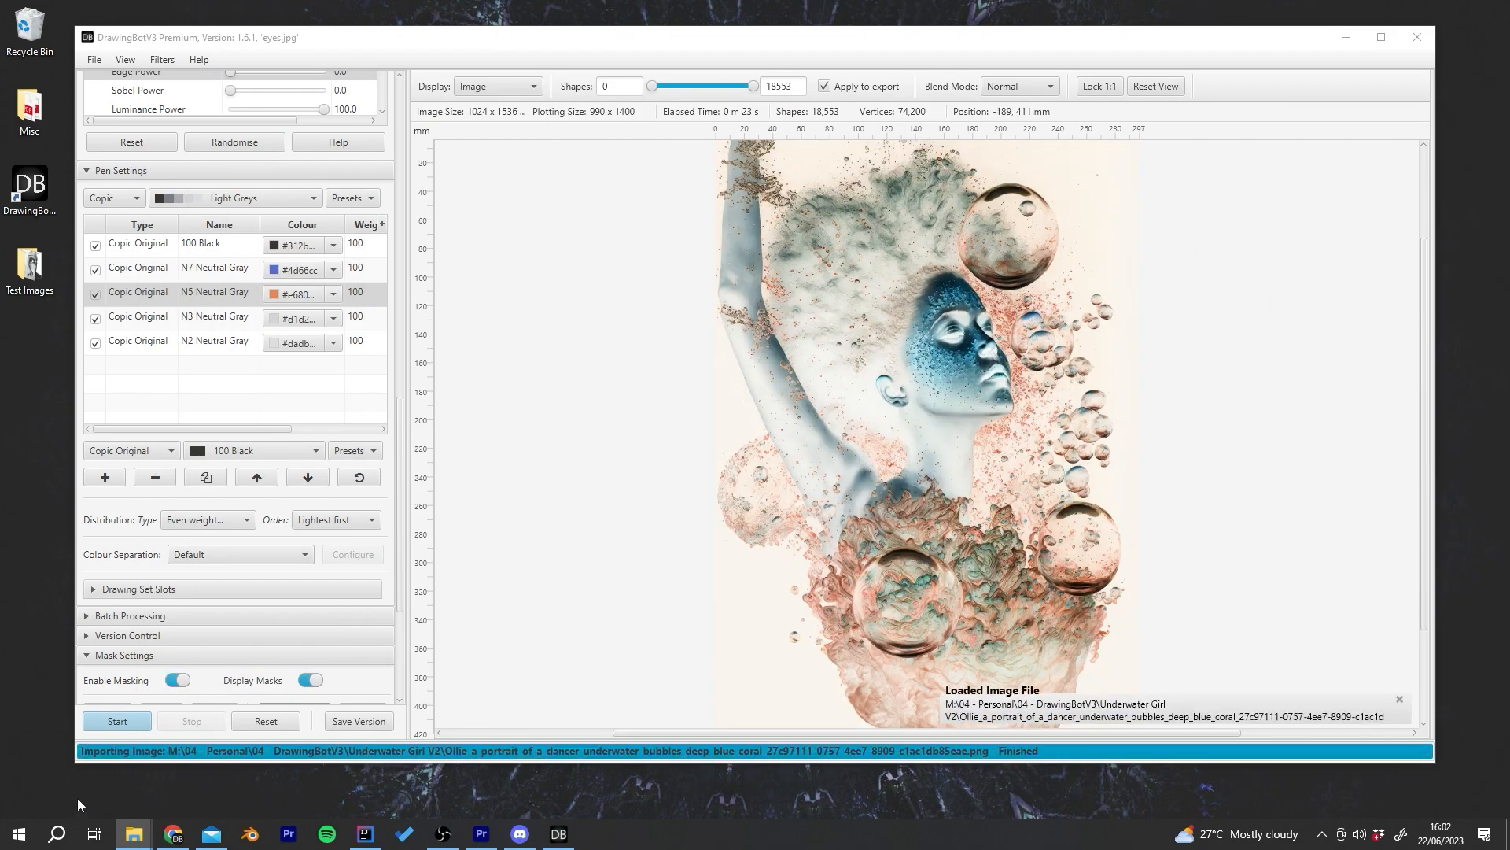
{"action": "left_click", "coordinate": [117, 721]}
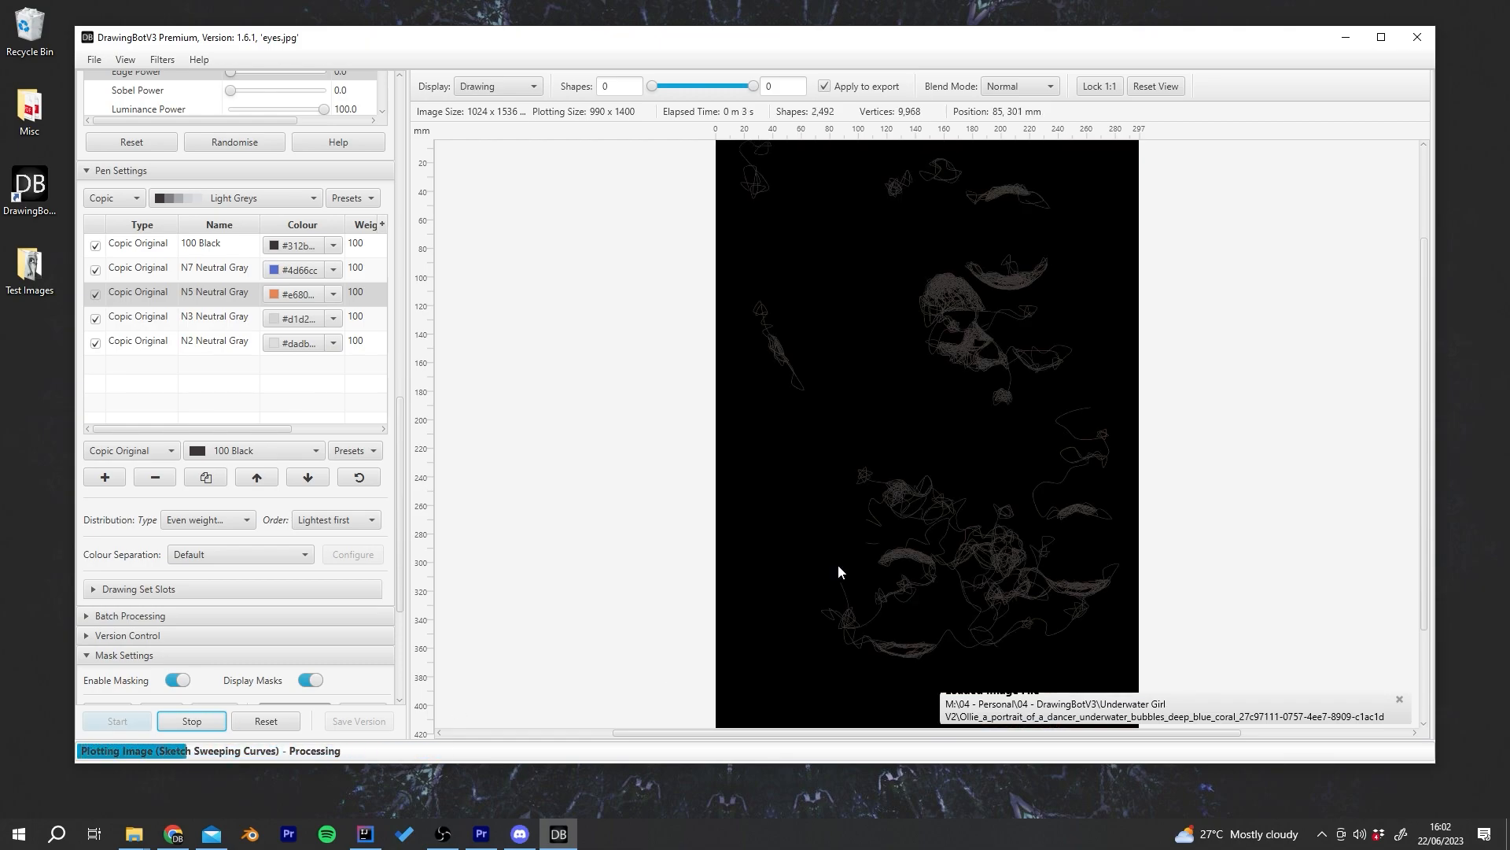
{"action": "scroll", "coordinate": [1007, 324], "scroll_direction": "up", "scroll_amount": 2}
{"action": "scroll", "coordinate": [908, 291], "scroll_direction": "up", "scroll_amount": 2}
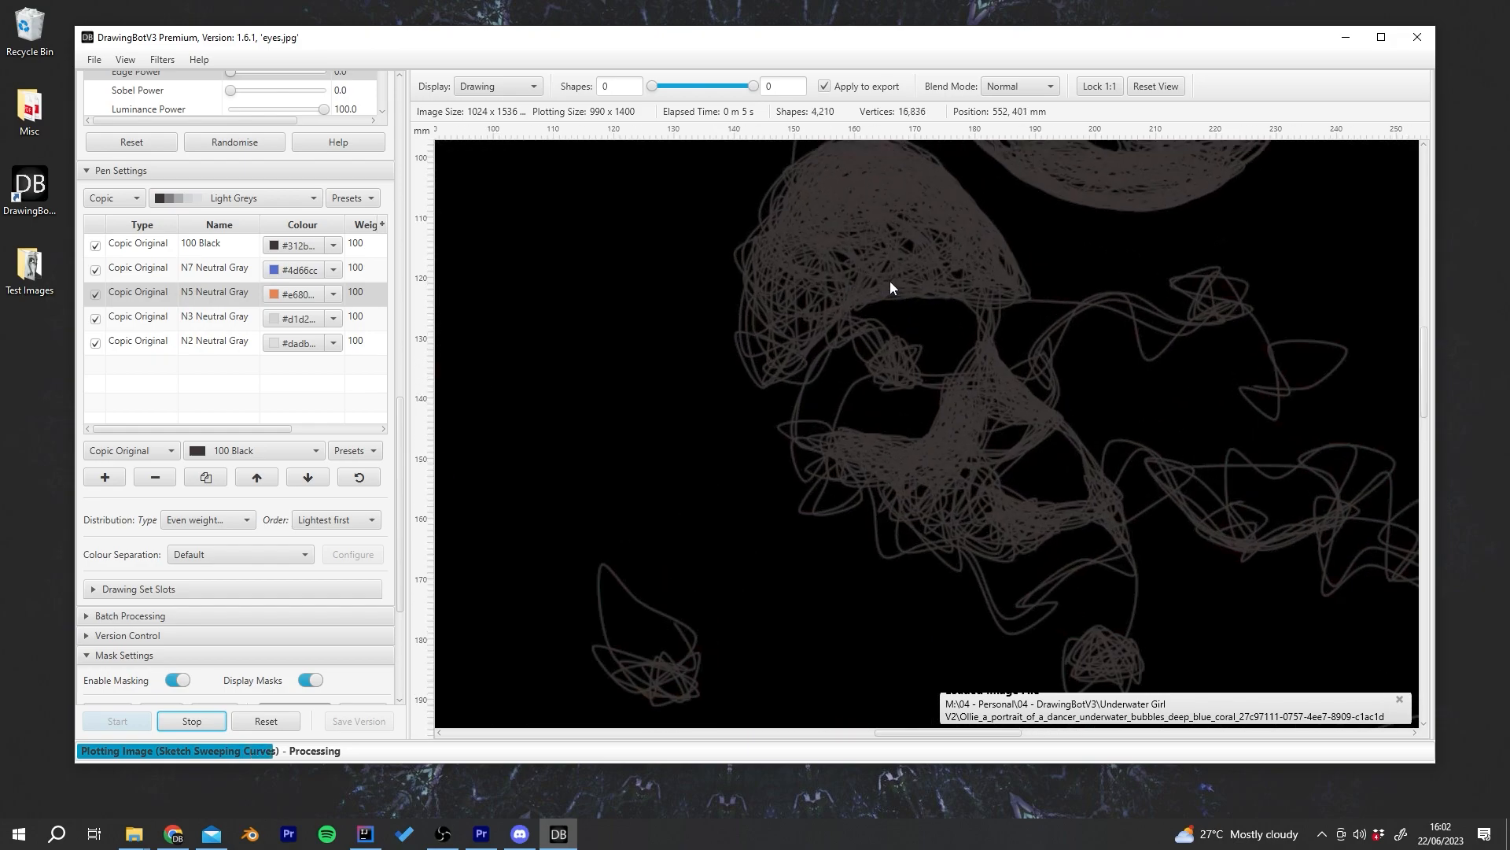
{"action": "scroll", "coordinate": [891, 280], "scroll_direction": "down", "scroll_amount": 3}
{"action": "scroll", "coordinate": [903, 288], "scroll_direction": "down", "scroll_amount": 2}
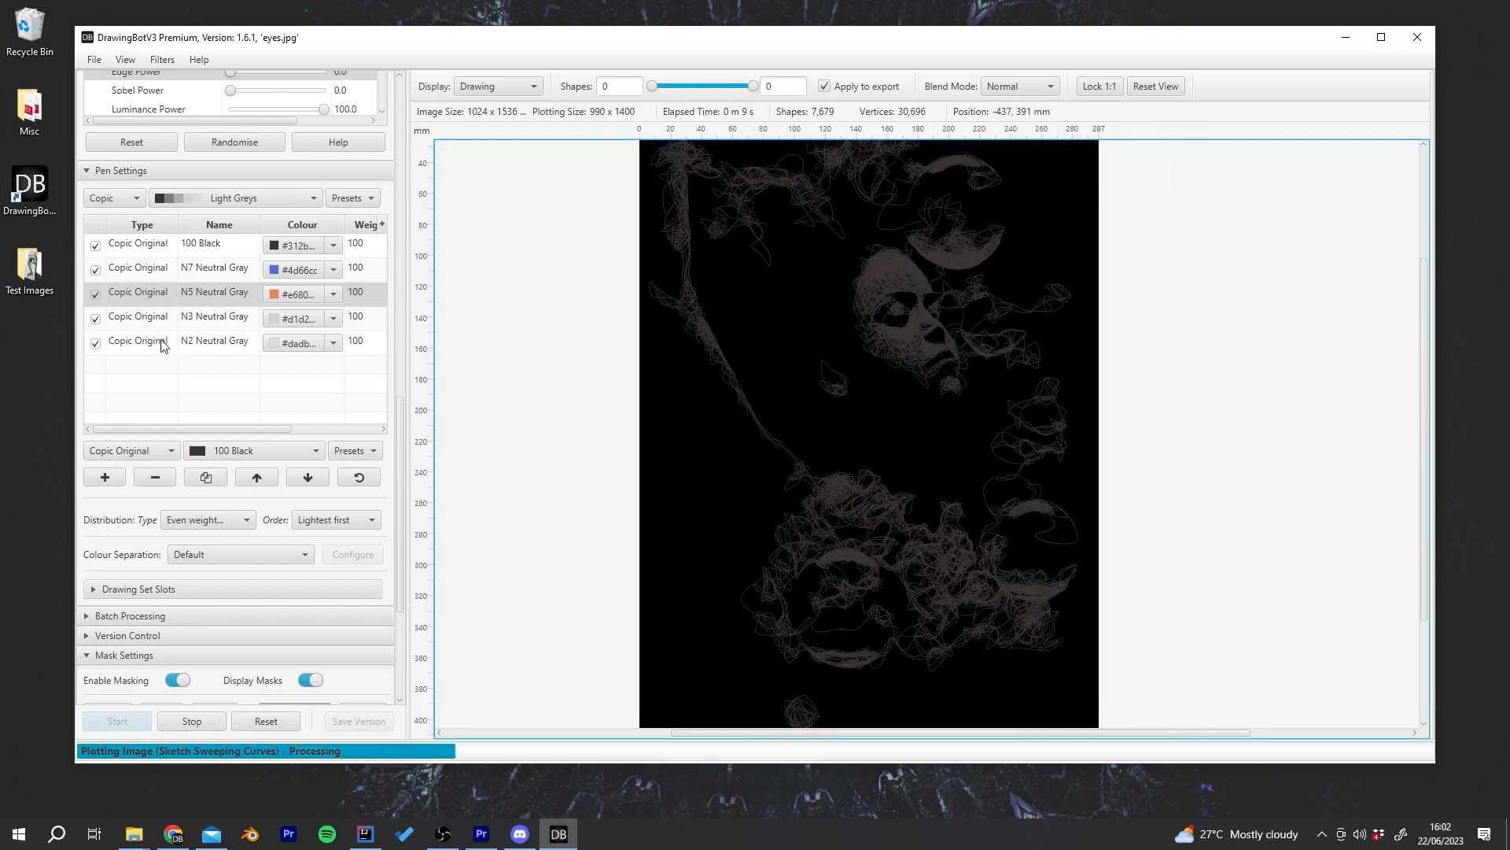
Step: Move the N2 Neutral Gray pen to the first position in the drawing set
{"action": "left_click", "coordinate": [137, 343]}
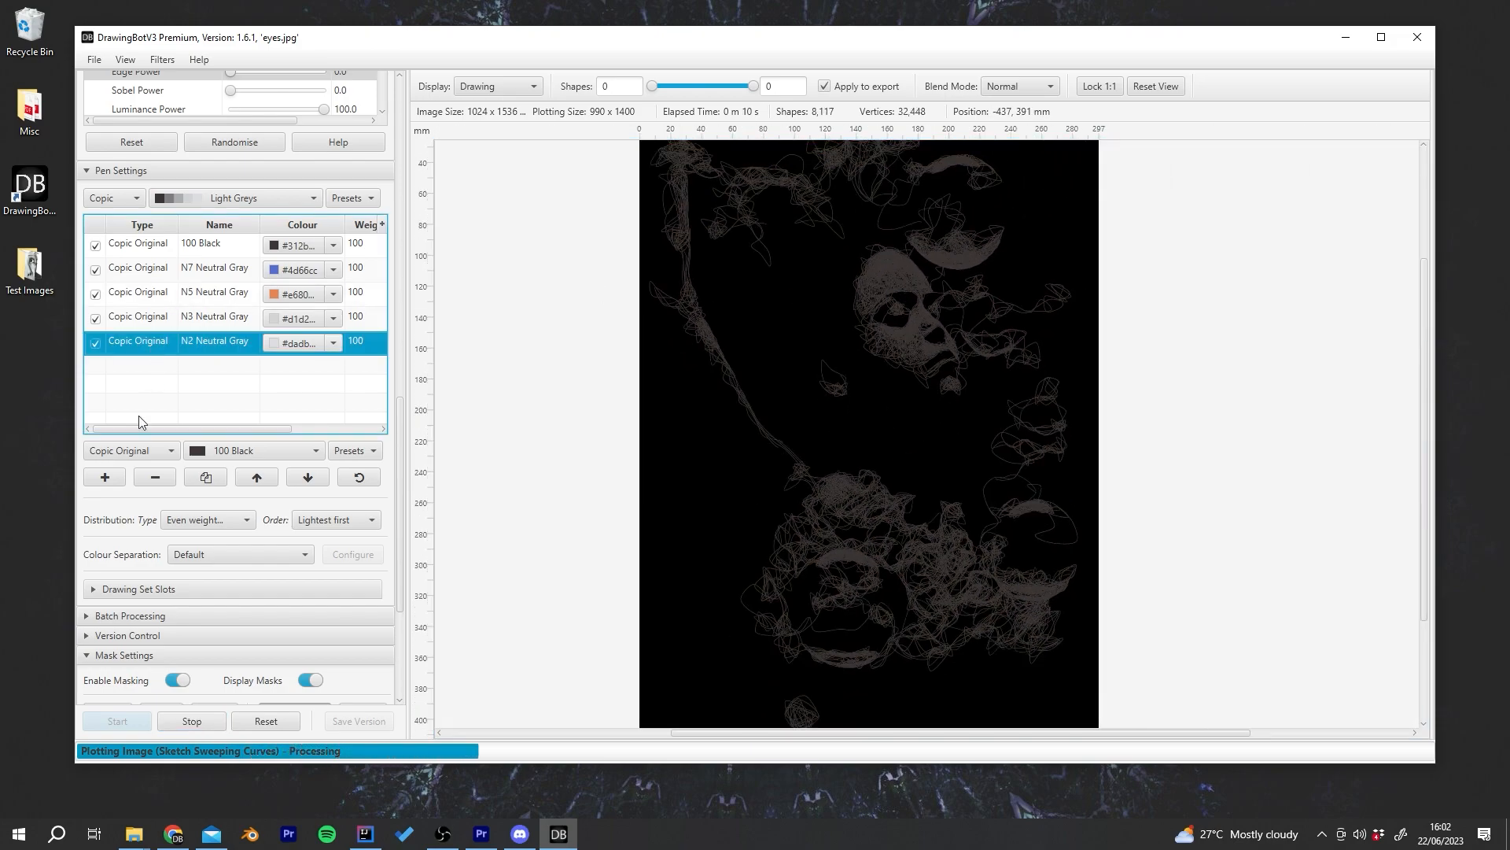
{"action": "left_click", "coordinate": [258, 478]}
{"action": "left_click", "coordinate": [260, 479]}
{"action": "left_click", "coordinate": [260, 480]}
{"action": "left_click", "coordinate": [260, 480]}
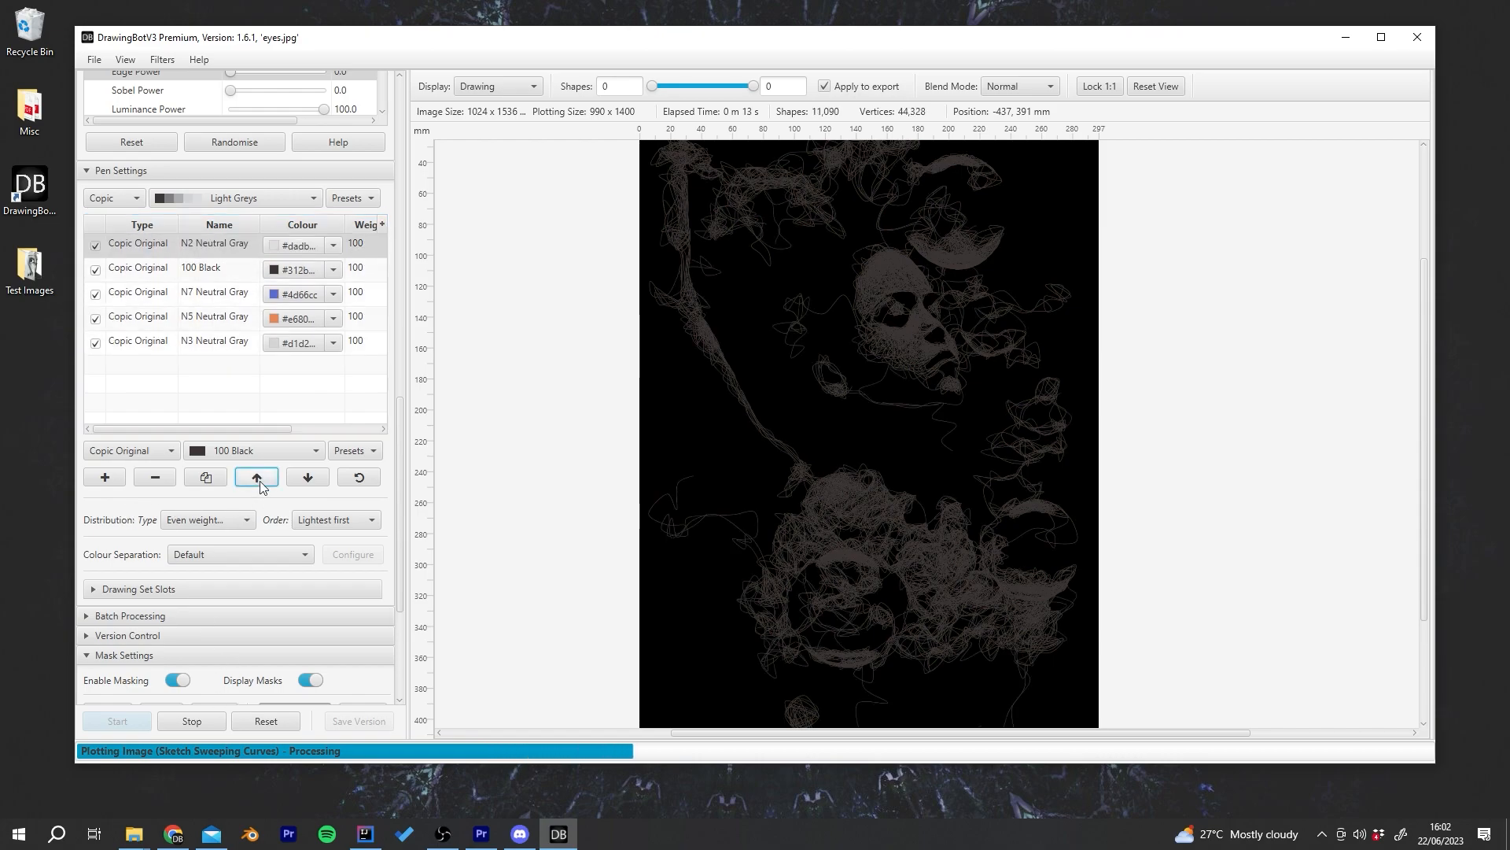
Step: Stop the running plot, replot the dancer with the new pen order, and stop once the face, arm and coral are sketched in
{"action": "left_click", "coordinate": [192, 723]}
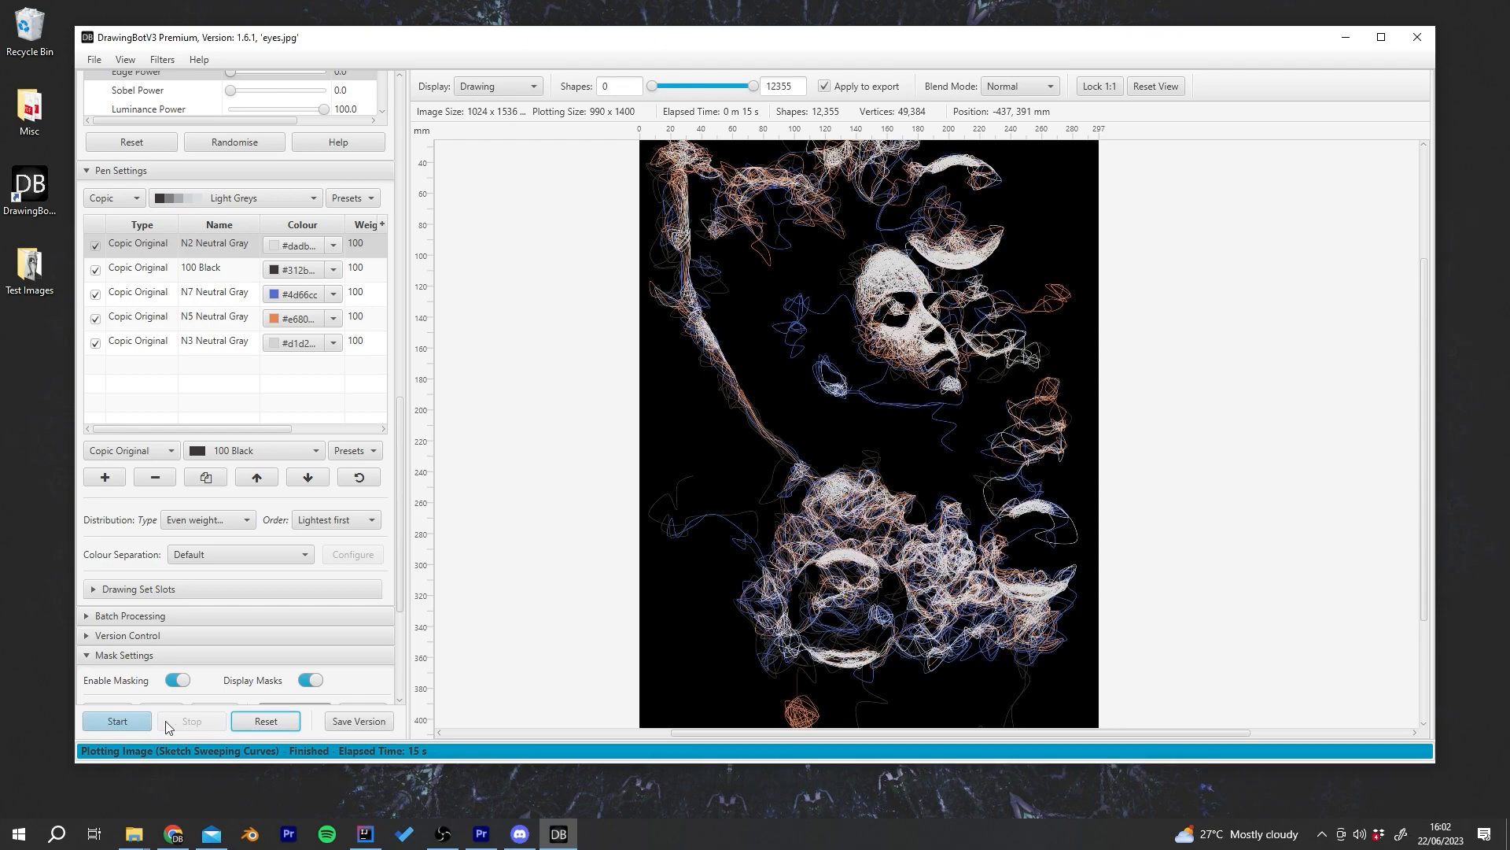
{"action": "left_click", "coordinate": [140, 713]}
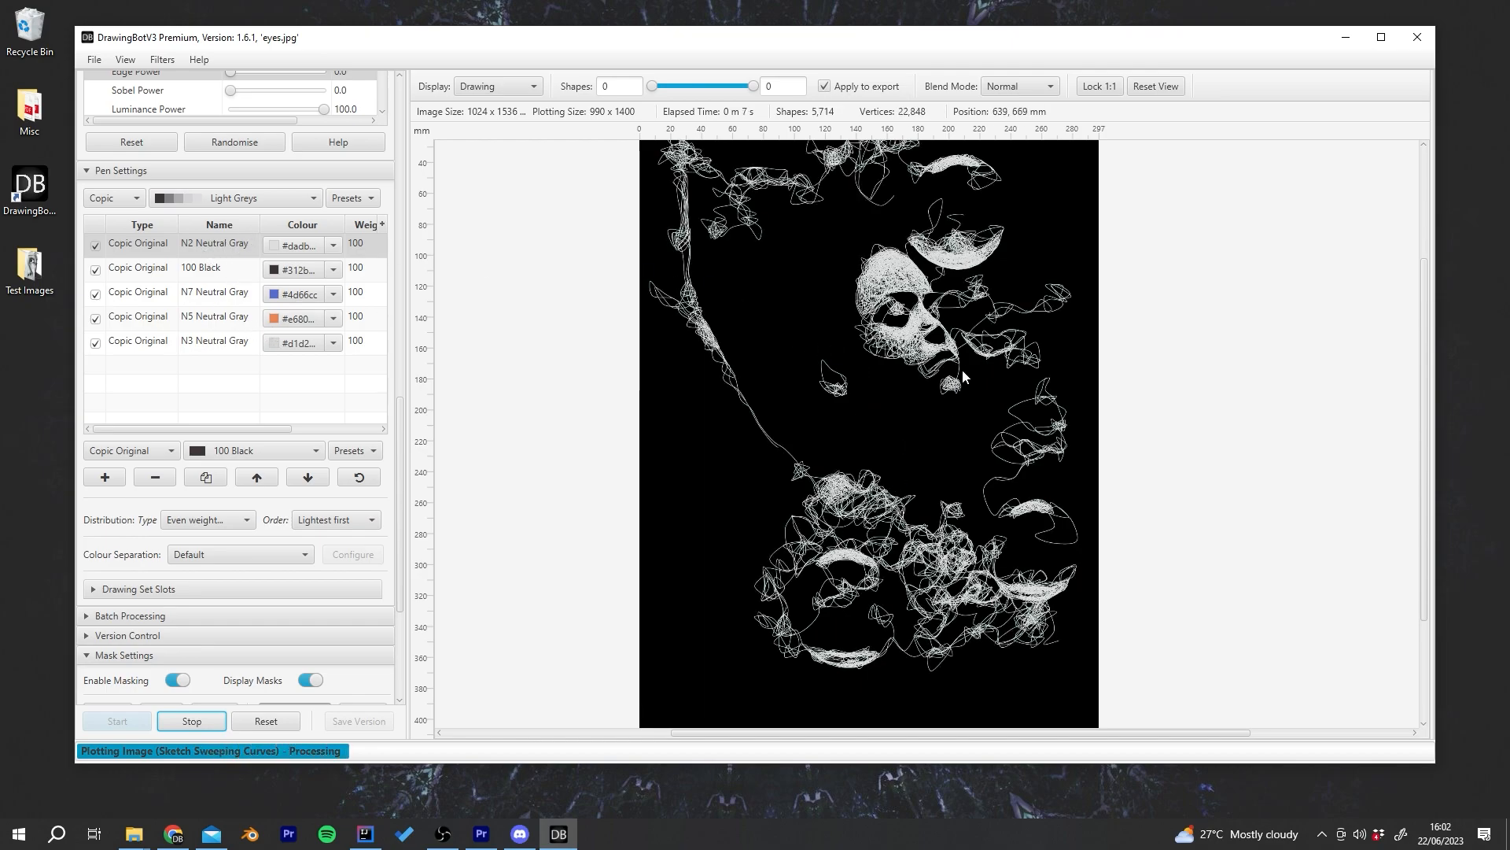
{"action": "left_click", "coordinate": [1138, 89]}
{"action": "scroll", "coordinate": [1027, 428], "scroll_direction": "up", "scroll_amount": 1}
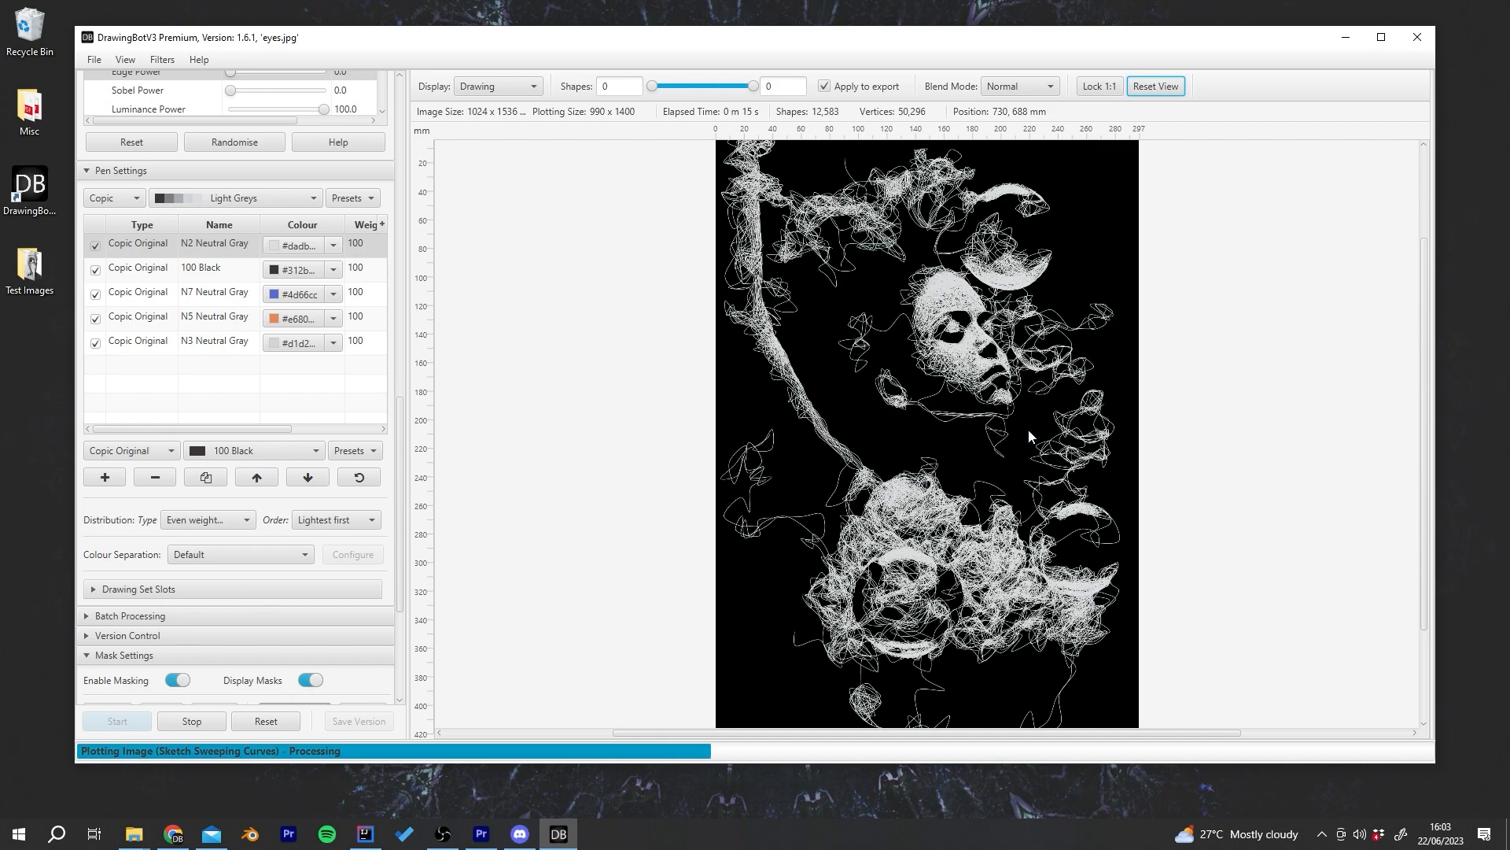
{"action": "left_click", "coordinate": [198, 724]}
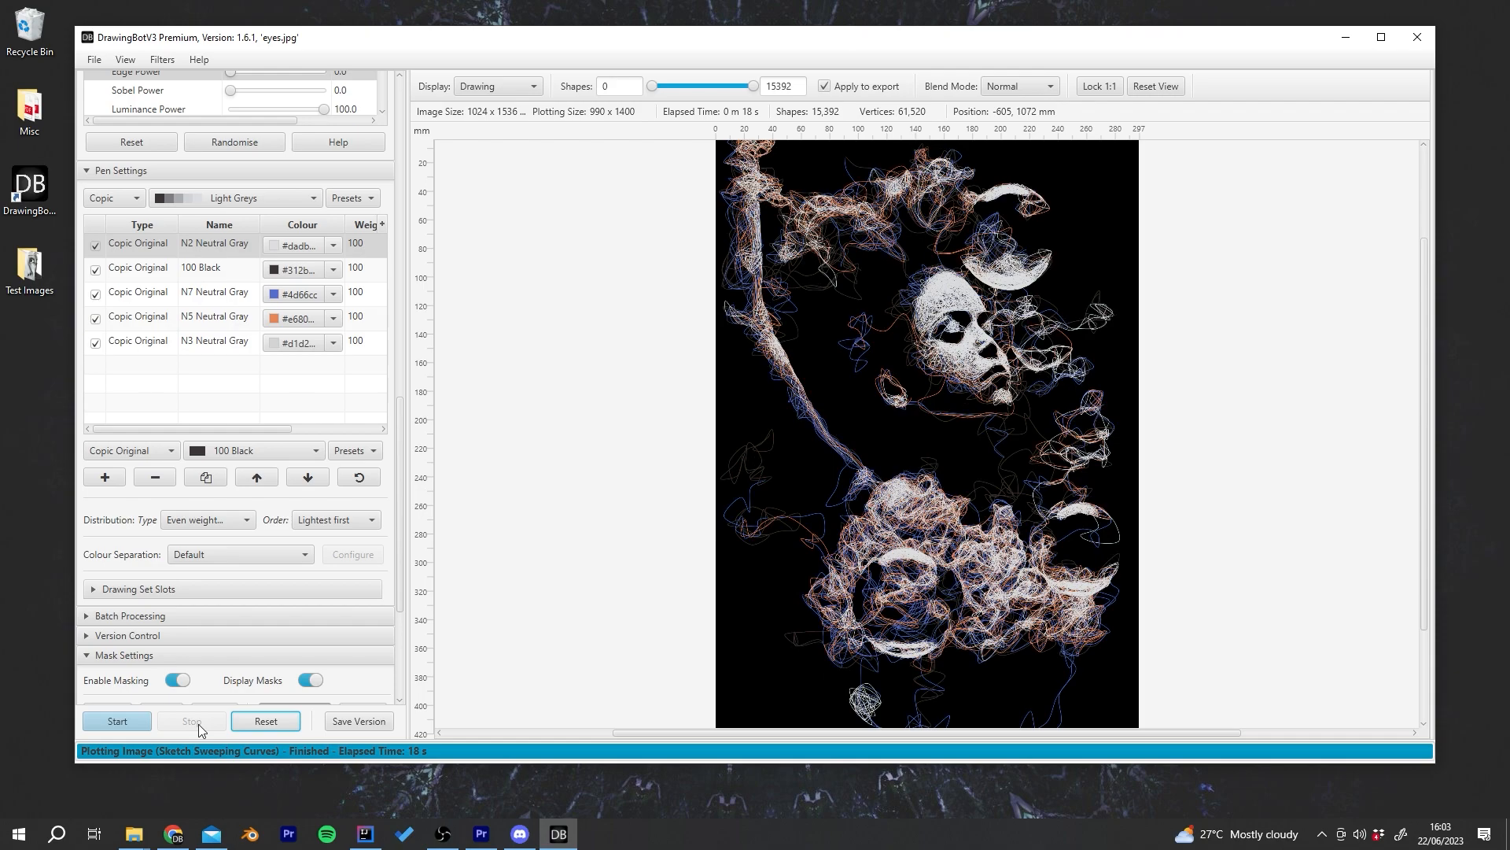
Step: Inspect the coloured line work of the dancer's face and coral up close, and return to the full view
{"action": "scroll", "coordinate": [1011, 587], "scroll_direction": "up", "scroll_amount": 4}
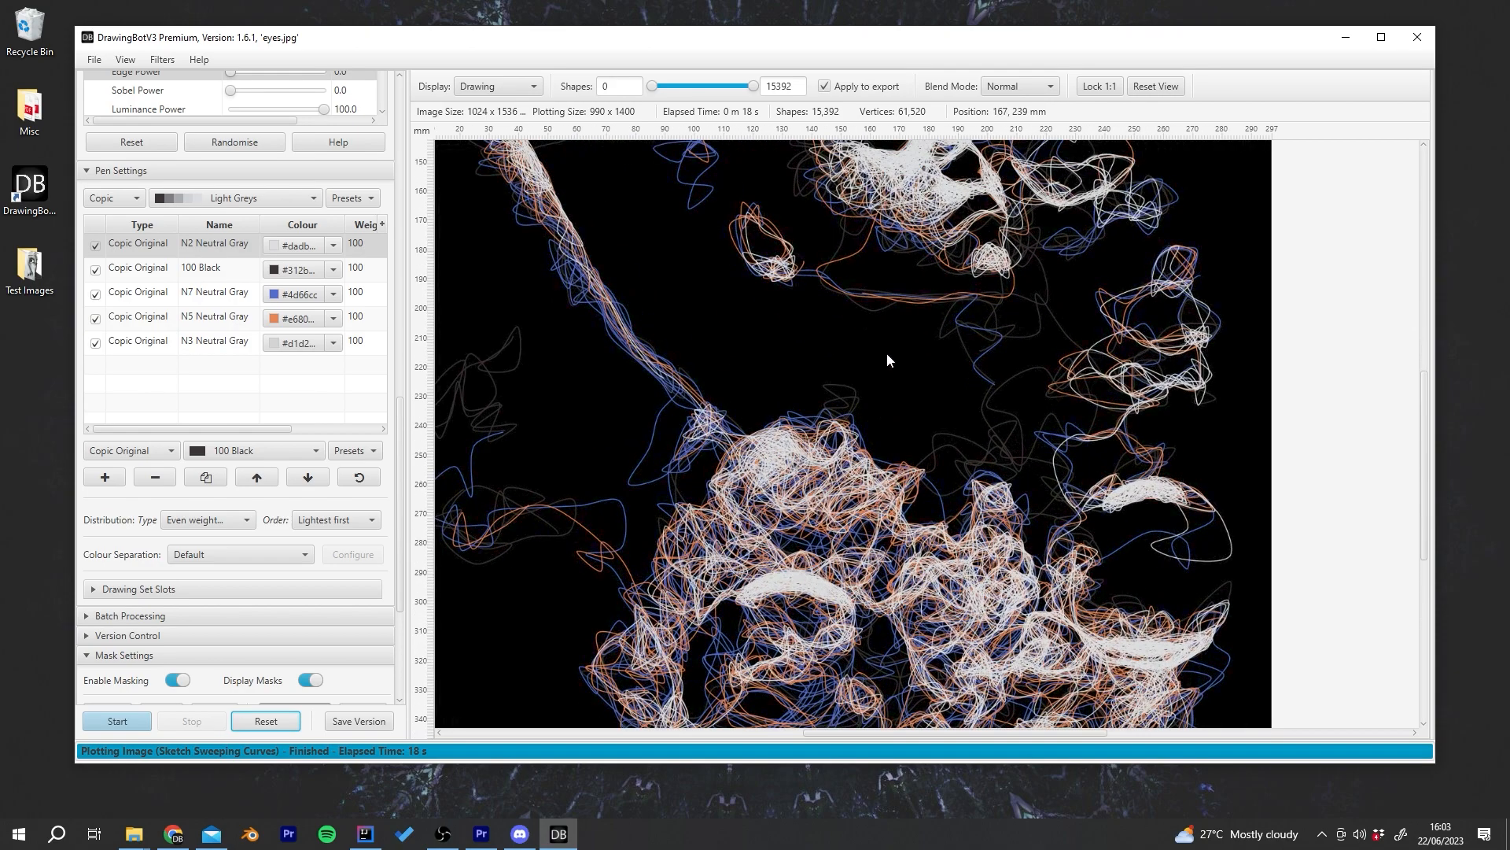
{"action": "scroll", "coordinate": [886, 359], "scroll_direction": "down", "scroll_amount": 3}
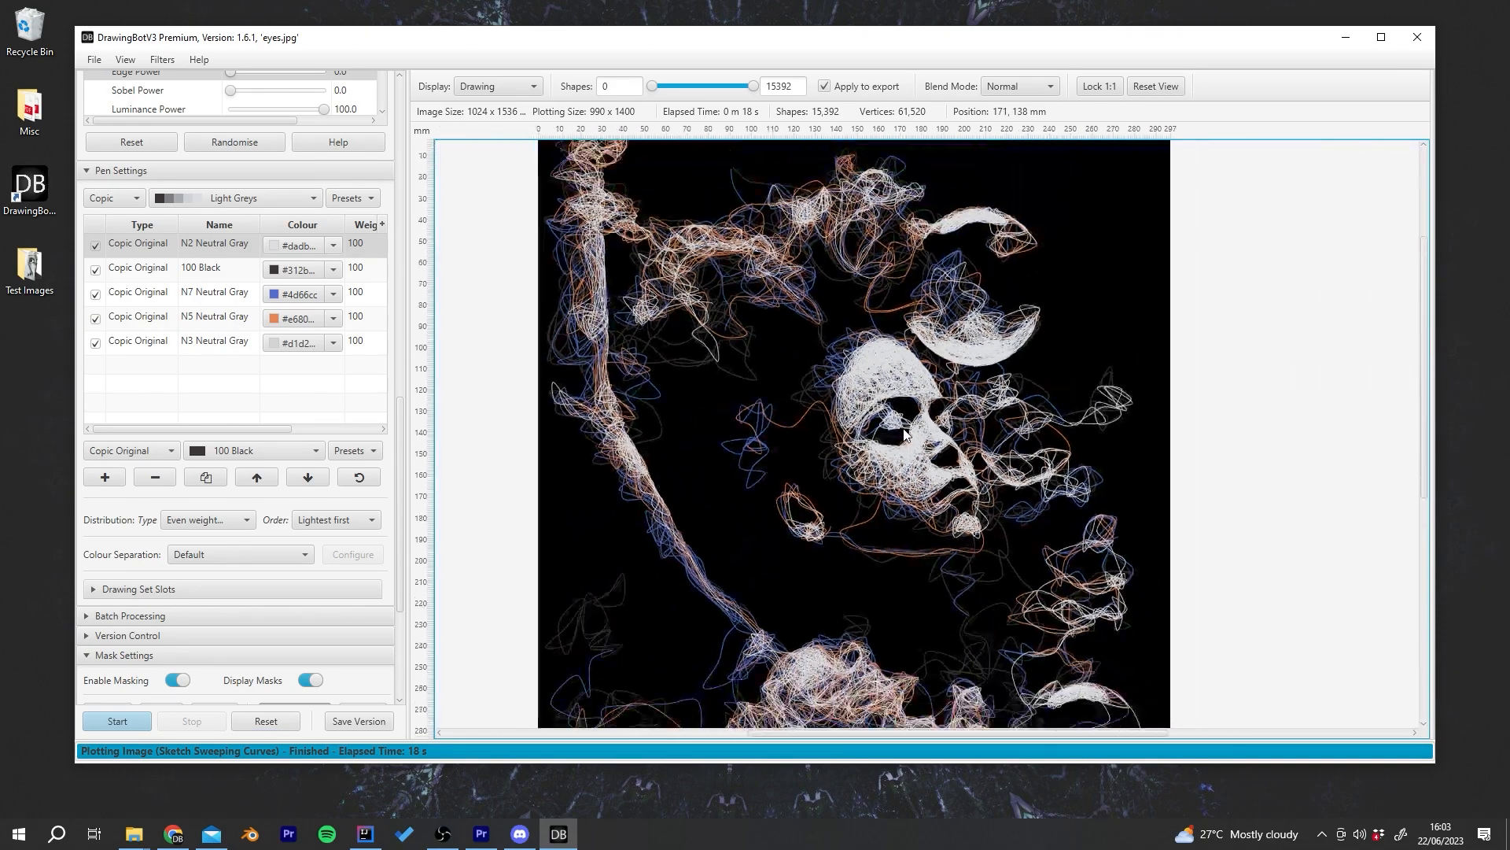
{"action": "scroll", "coordinate": [905, 431], "scroll_direction": "down", "scroll_amount": 3}
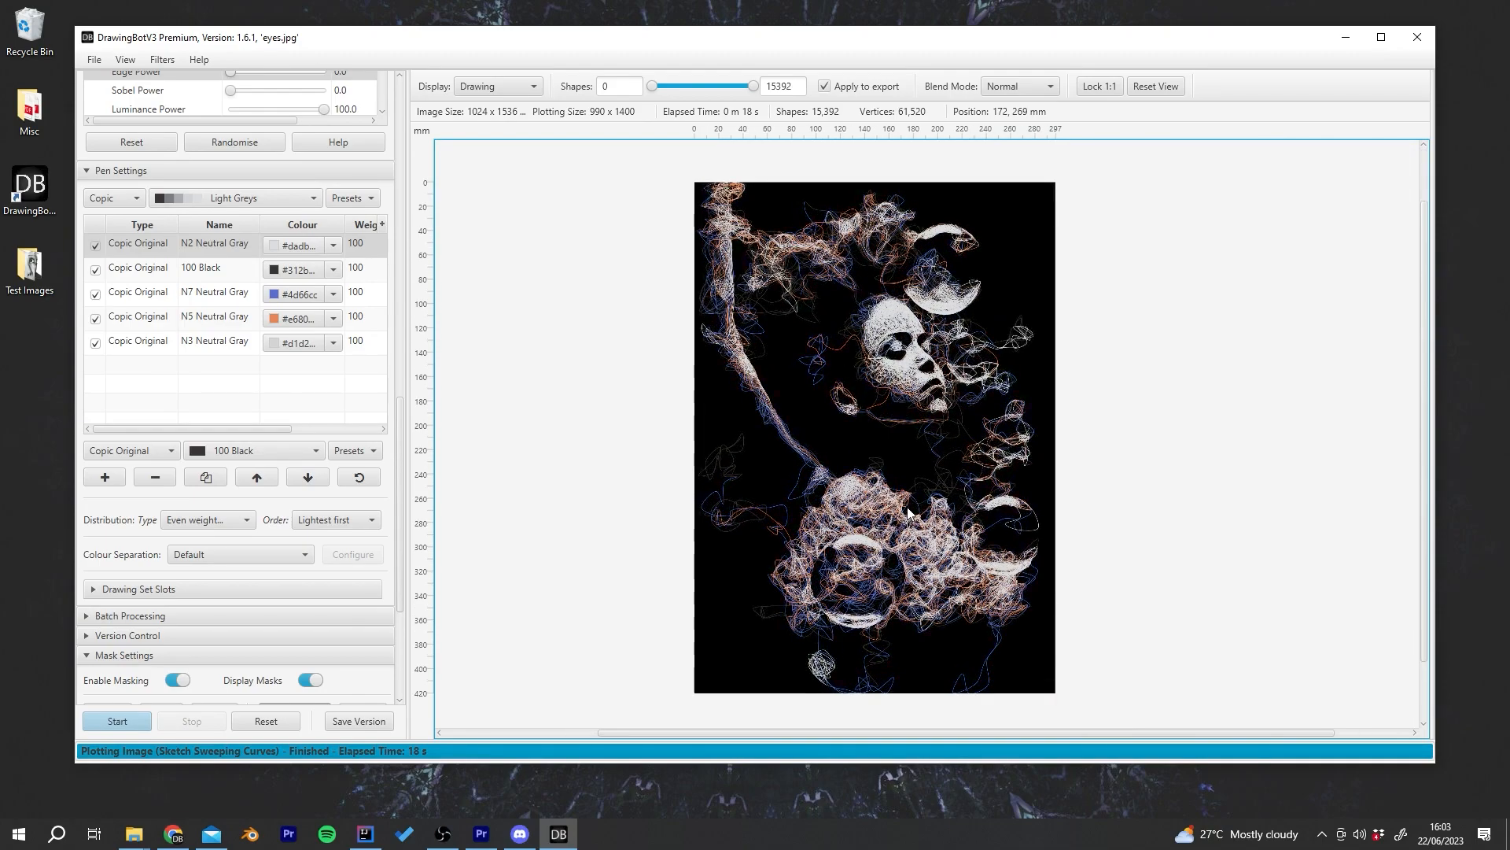
{"action": "left_click", "coordinate": [1174, 88]}
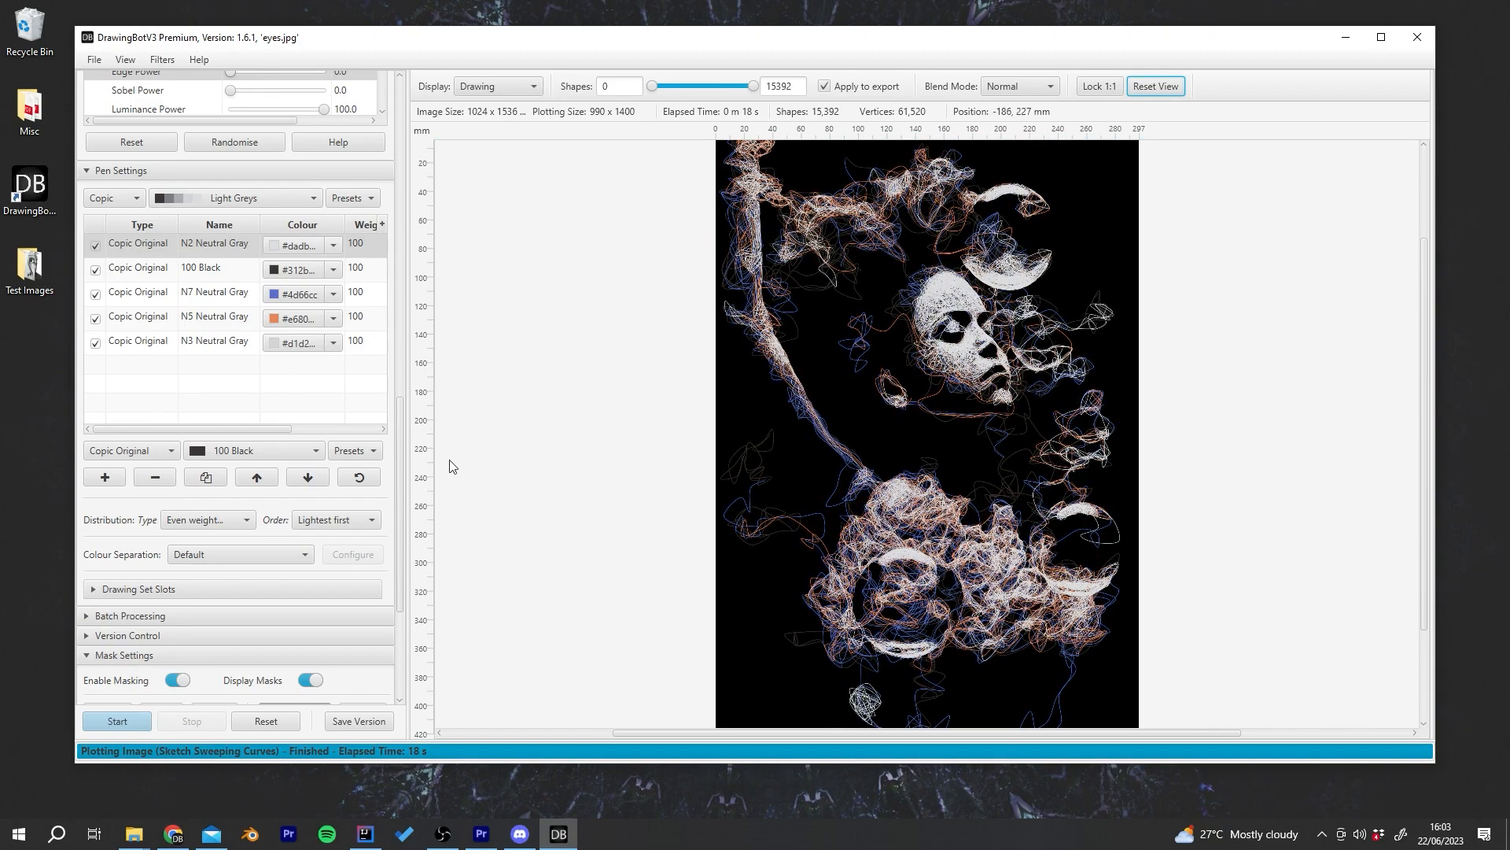
Step: Try the Mixed Greys 1, Browns 2 and Browns 1 drawing sets on the dancer plot
{"action": "scroll", "coordinate": [237, 339], "scroll_direction": "up", "scroll_amount": 5}
{"action": "left_click", "coordinate": [236, 341]}
{"action": "left_click", "coordinate": [236, 441]}
{"action": "left_click", "coordinate": [236, 347]}
{"action": "left_click", "coordinate": [228, 500]}
{"action": "left_click", "coordinate": [266, 342]}
{"action": "left_click", "coordinate": [236, 481]}
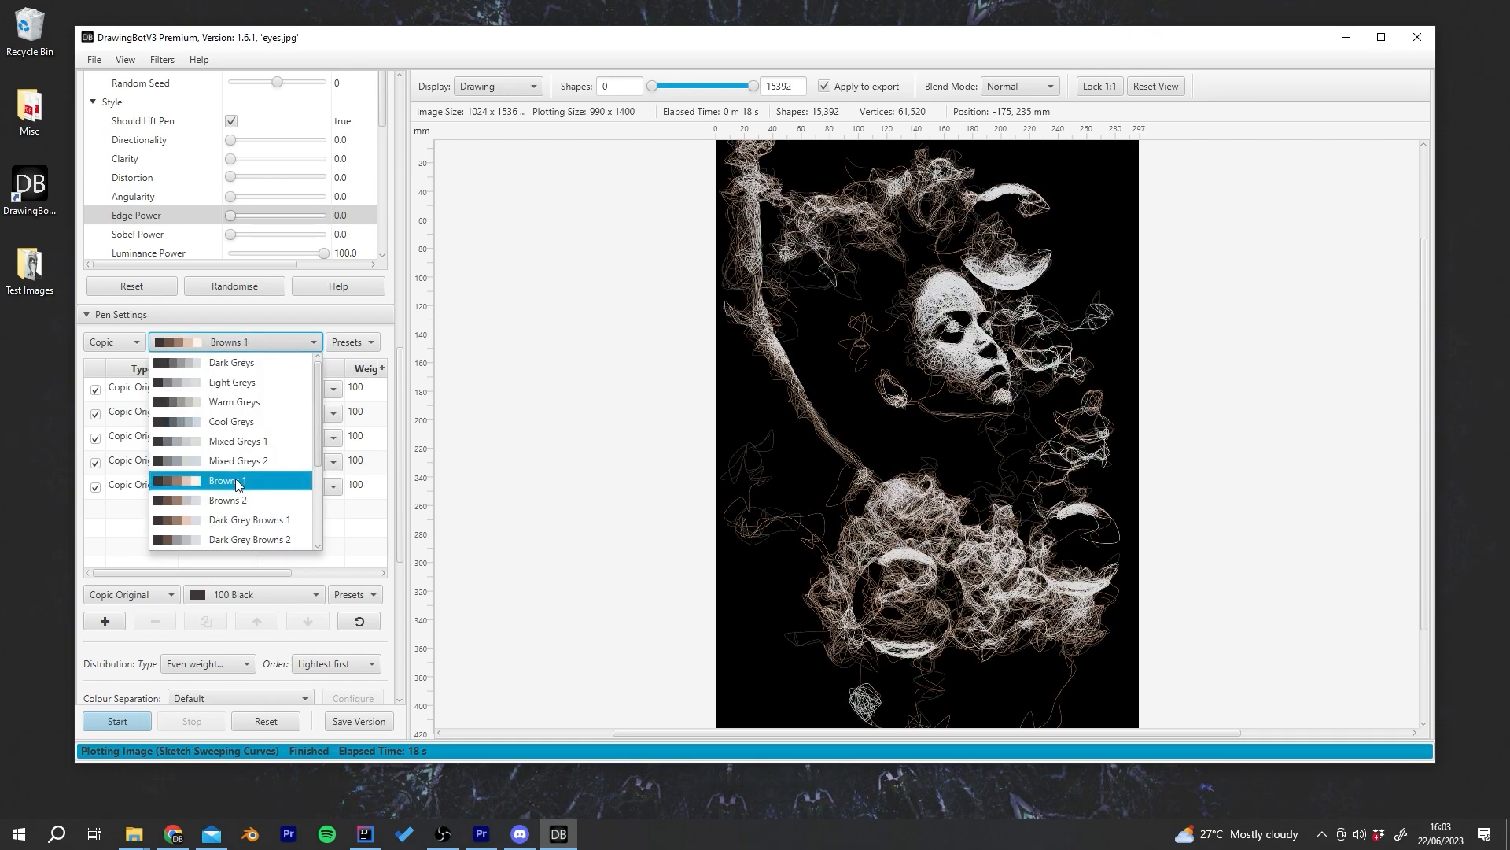
Step: Try the Blue Green and Blue Purples drawing sets on the dancer plot
{"action": "left_click", "coordinate": [253, 333]}
{"action": "scroll", "coordinate": [239, 440], "scroll_direction": "down", "scroll_amount": 5}
{"action": "left_click", "coordinate": [233, 484]}
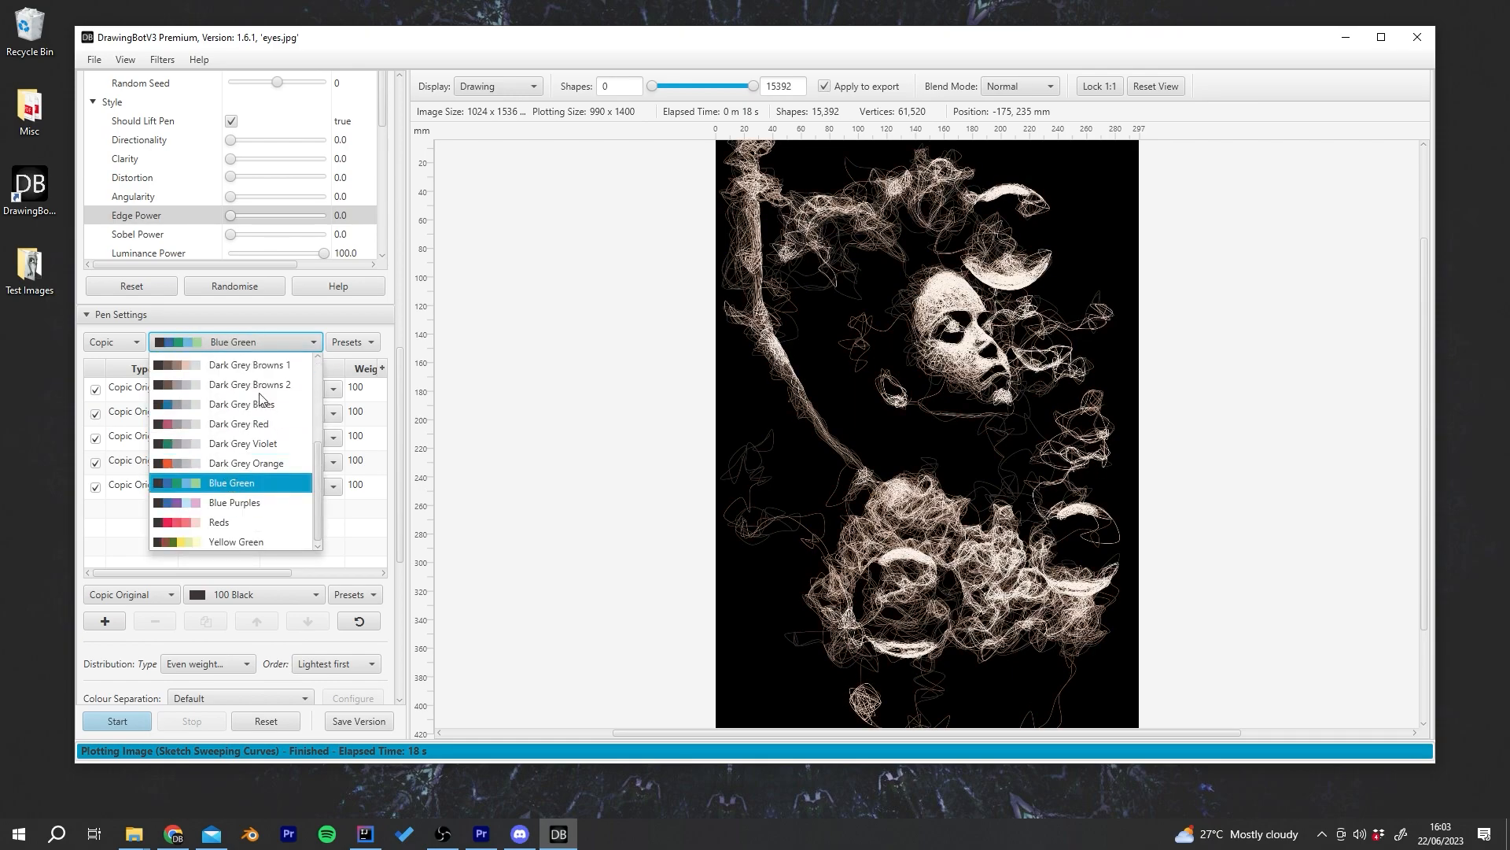
{"action": "left_click", "coordinate": [254, 343]}
{"action": "left_click", "coordinate": [236, 502]}
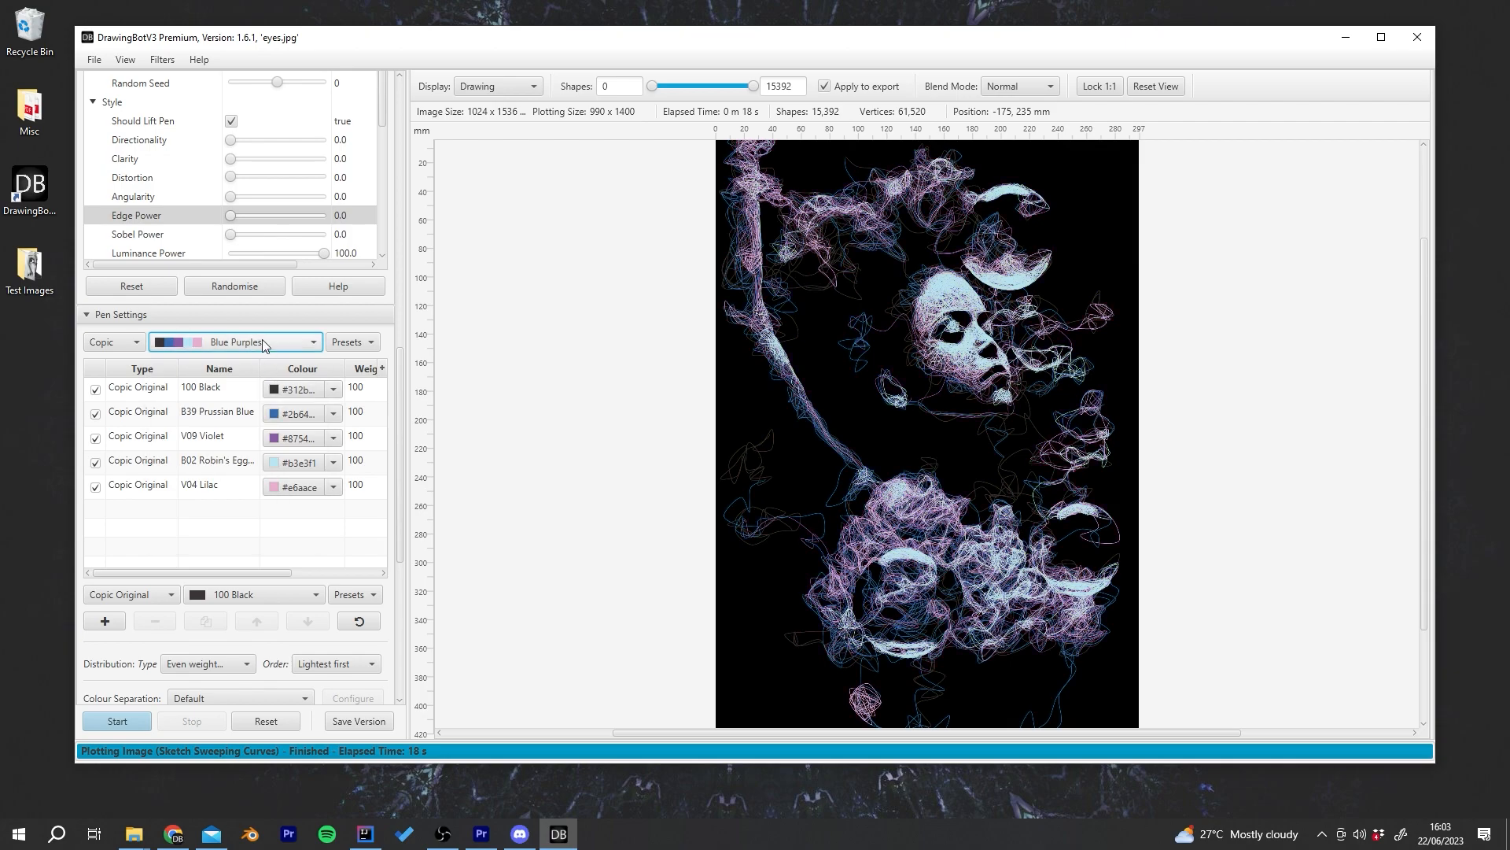
Step: Apply the Copic Reds drawing set to the dancer plot
{"action": "left_click", "coordinate": [264, 344]}
{"action": "left_click", "coordinate": [277, 512]}
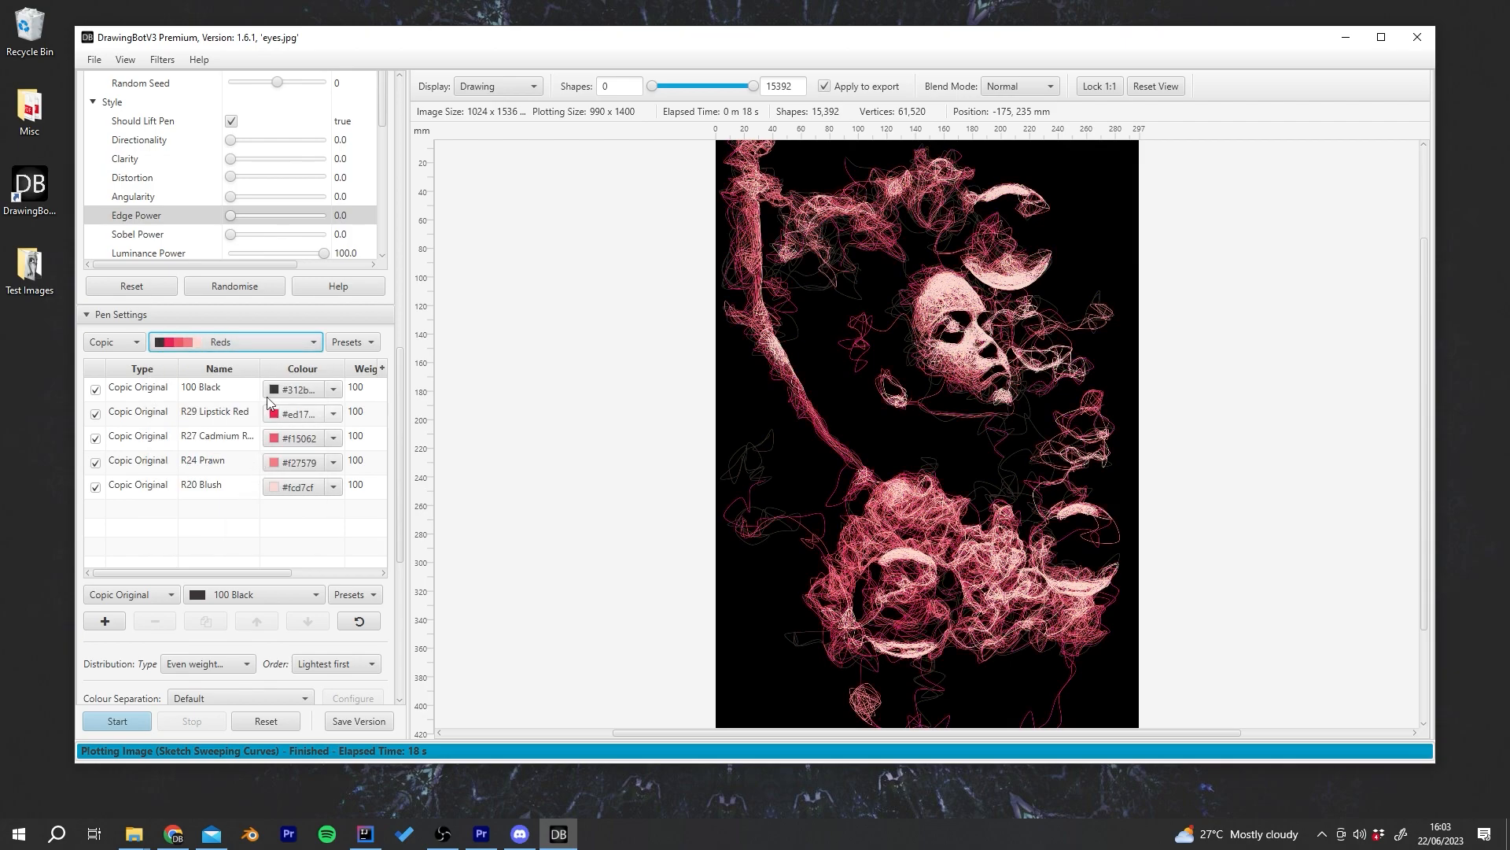
{"action": "left_click", "coordinate": [265, 347]}
{"action": "left_click", "coordinate": [232, 527]}
{"action": "left_click", "coordinate": [244, 344]}
{"action": "left_click", "coordinate": [224, 513]}
{"action": "scroll", "coordinate": [970, 346], "scroll_direction": "up", "scroll_amount": 2}
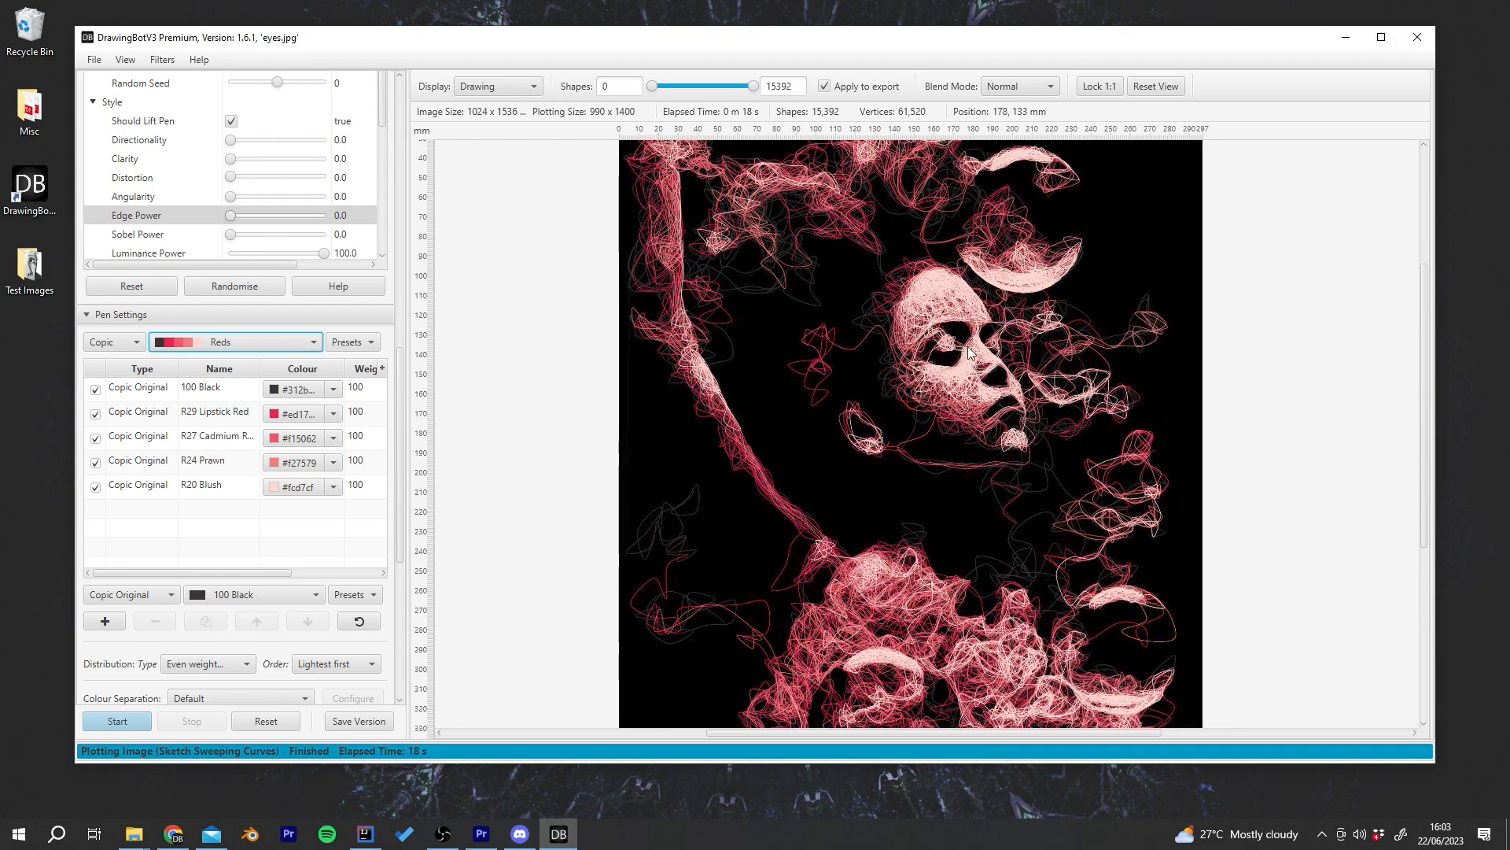
Step: Apply the Original Colour (Inverted) drawing set from the Special category to the dancer plot
{"action": "left_click", "coordinate": [1150, 87]}
{"action": "left_click", "coordinate": [243, 343]}
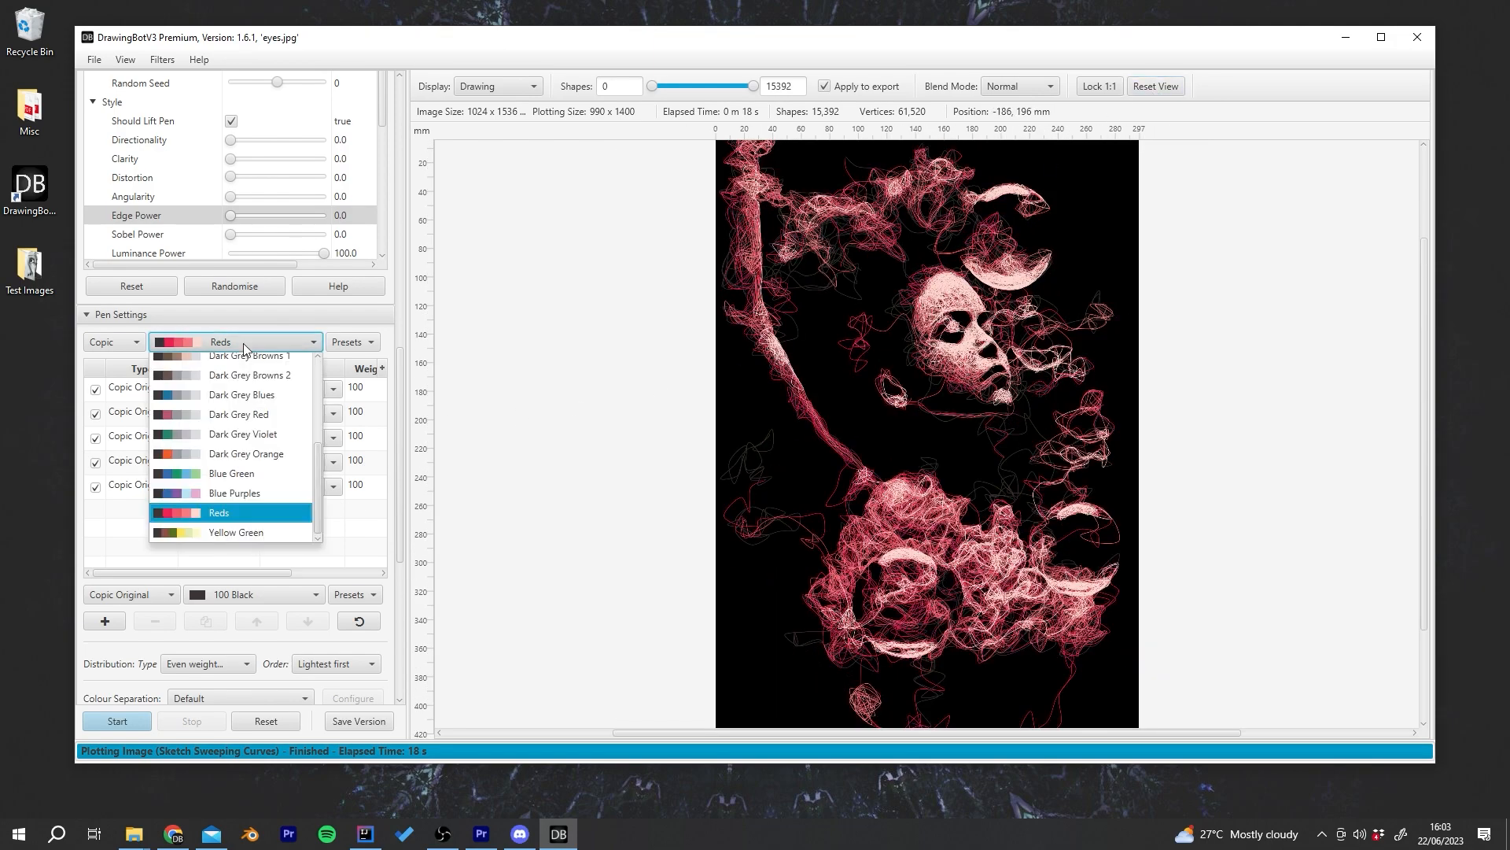
{"action": "left_click", "coordinate": [551, 366]}
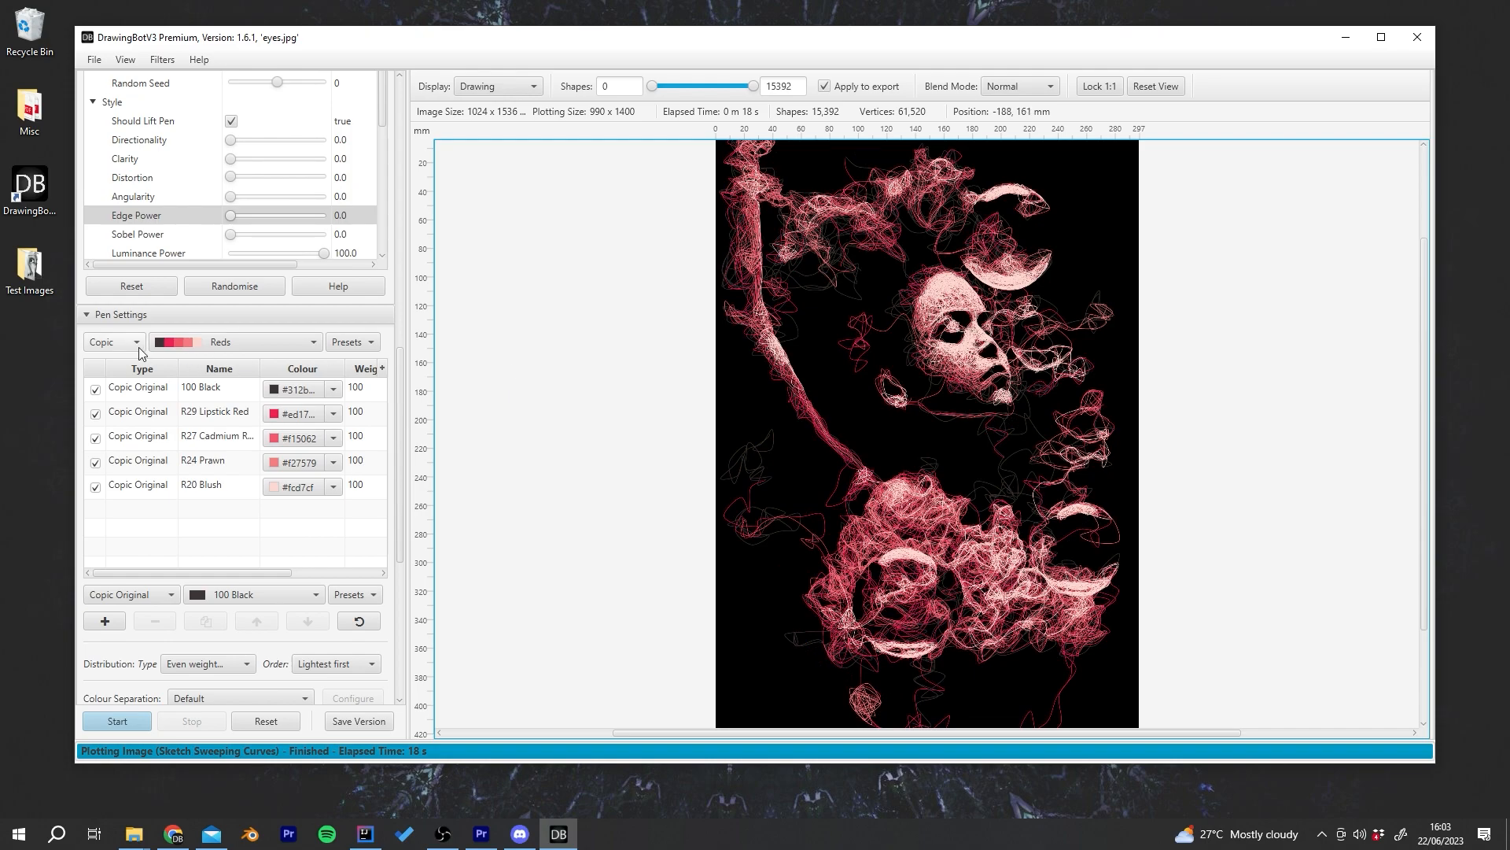
{"action": "left_click", "coordinate": [137, 343]}
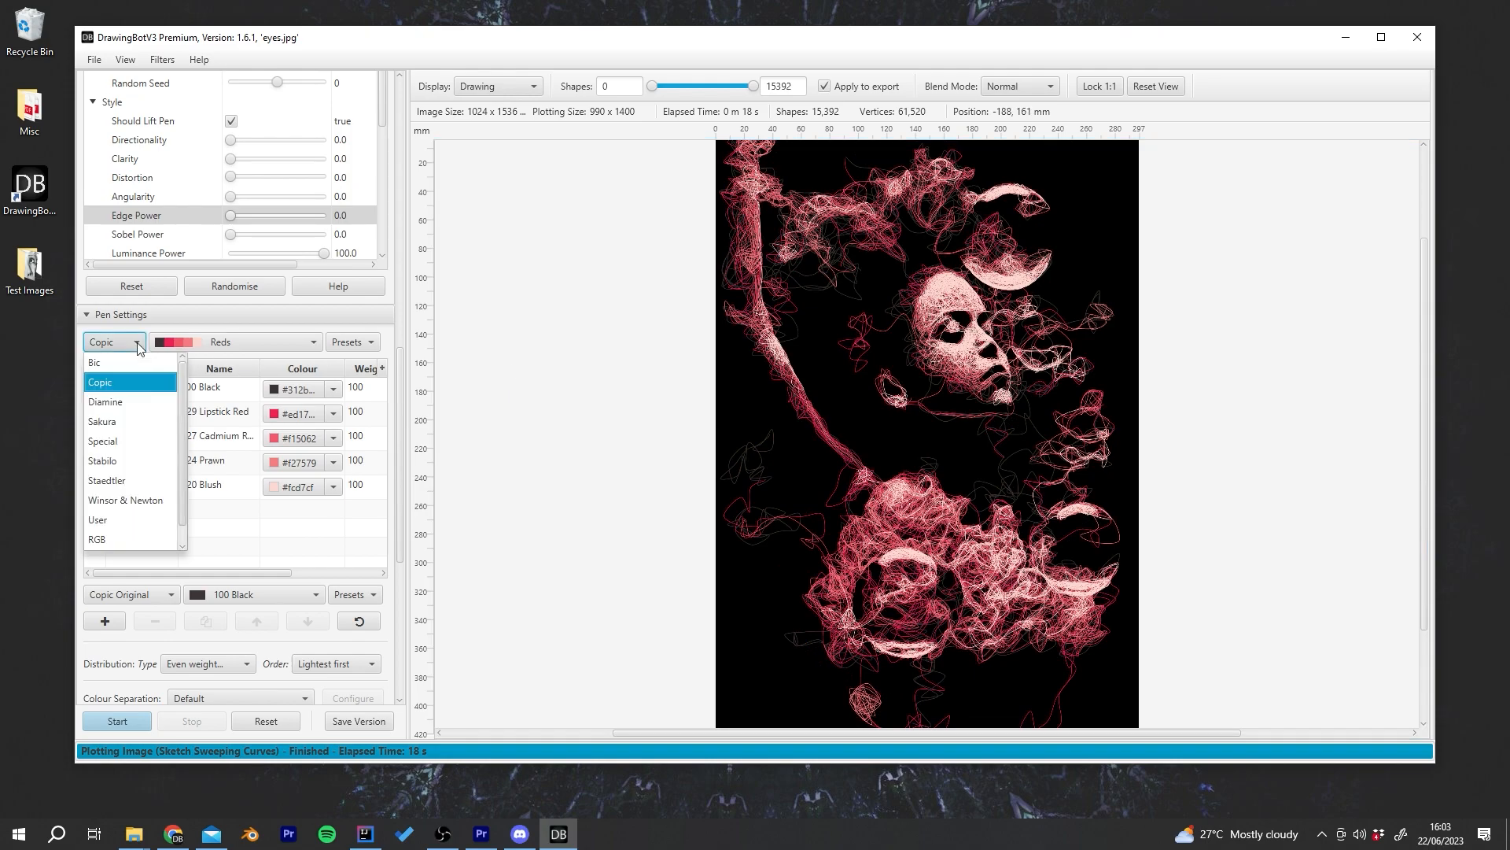
{"action": "left_click", "coordinate": [115, 441]}
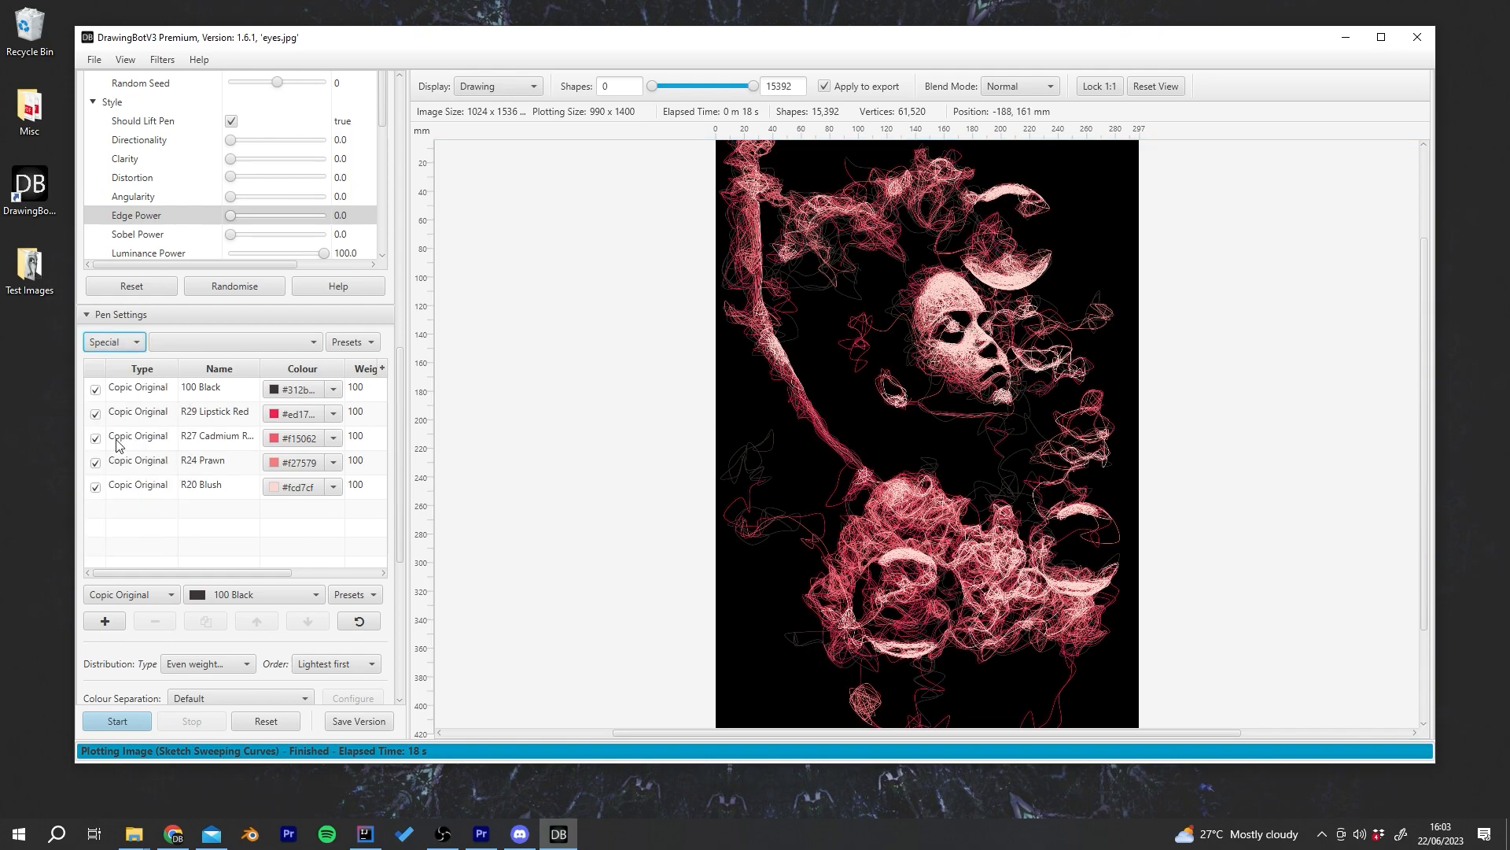
{"action": "left_click", "coordinate": [193, 340]}
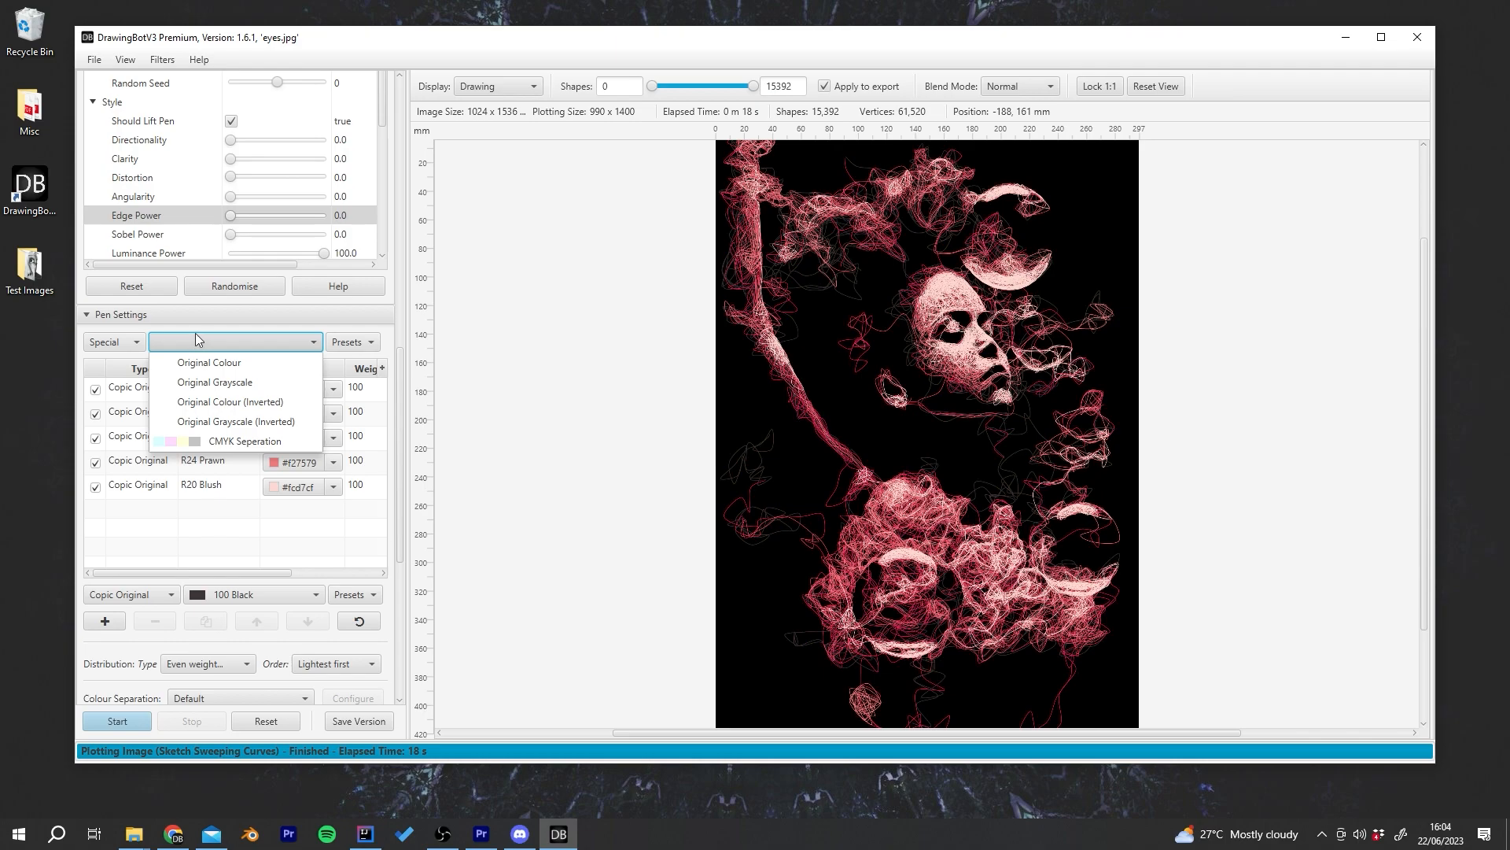
{"action": "left_click", "coordinate": [108, 342]}
{"action": "left_click", "coordinate": [107, 342]}
{"action": "left_click", "coordinate": [114, 441]}
{"action": "left_click", "coordinate": [167, 347]}
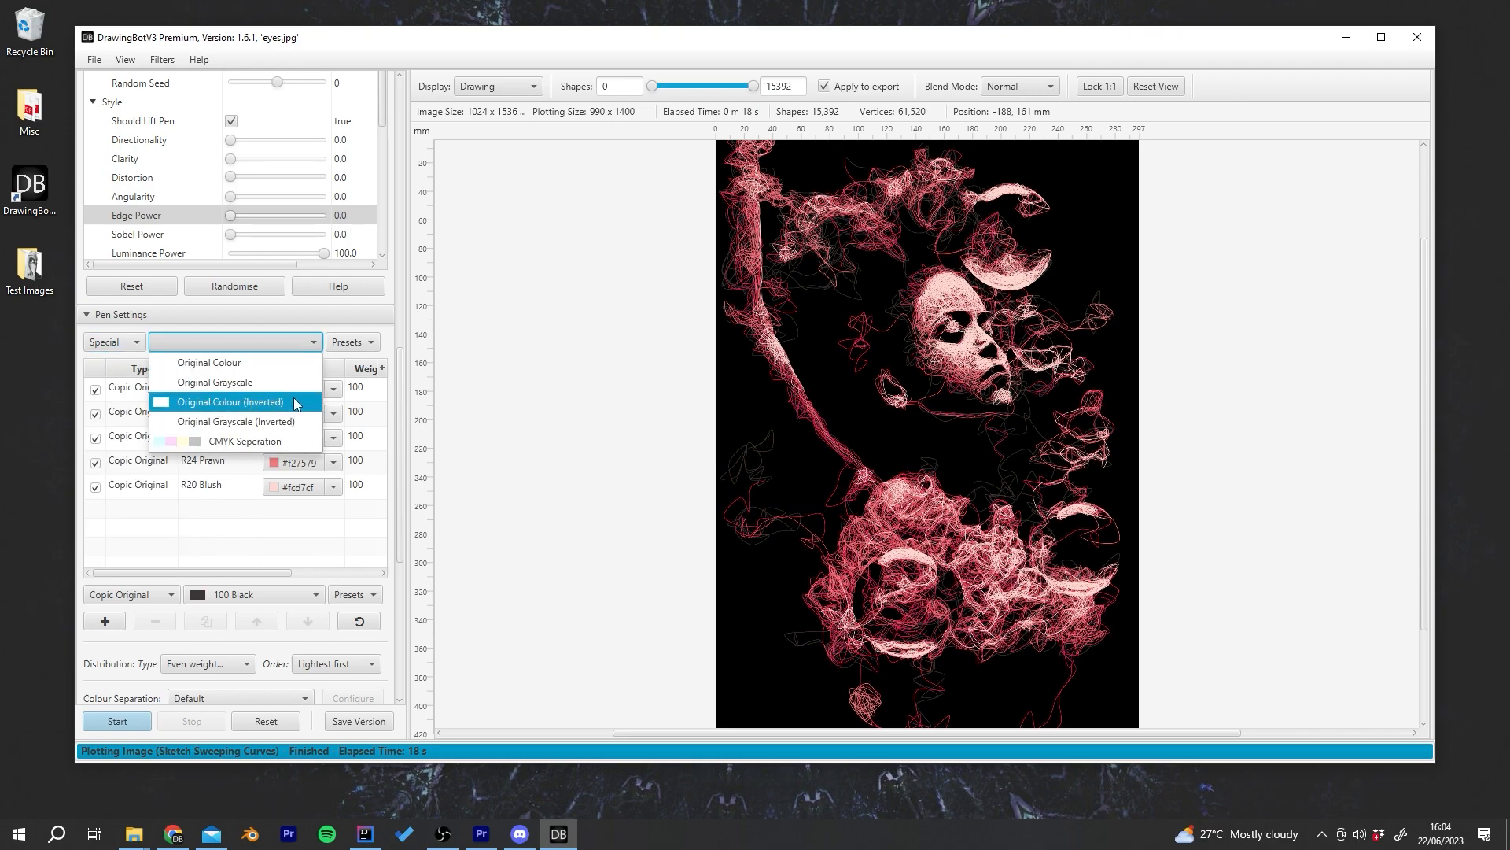
{"action": "left_click", "coordinate": [235, 403]}
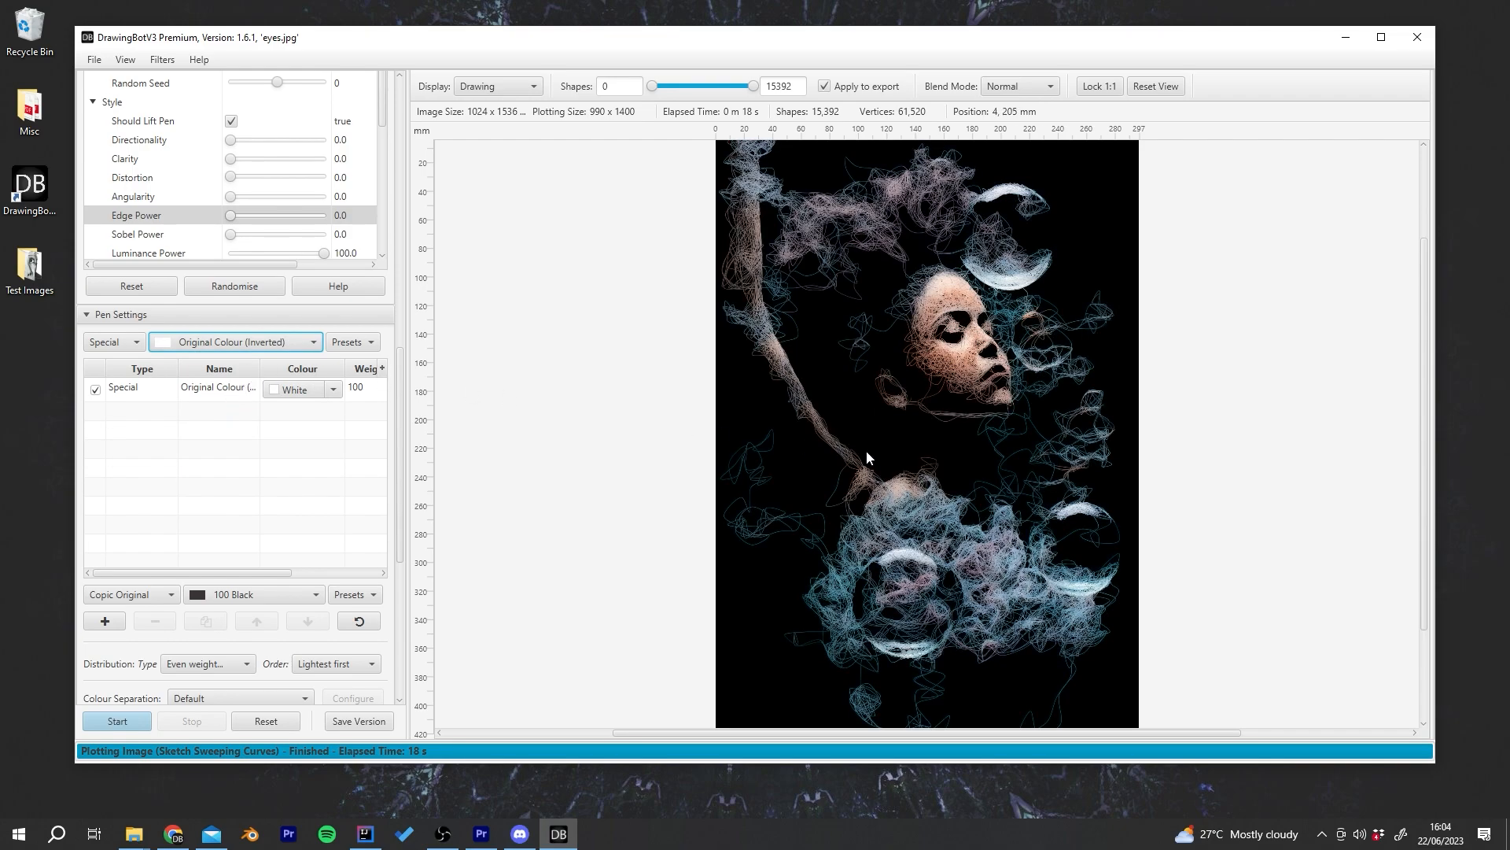
Step: Inspect the dancer's face up close, compare it with the inverted source image, and return to the Drawing display
{"action": "scroll", "coordinate": [983, 507], "scroll_direction": "up", "scroll_amount": 3}
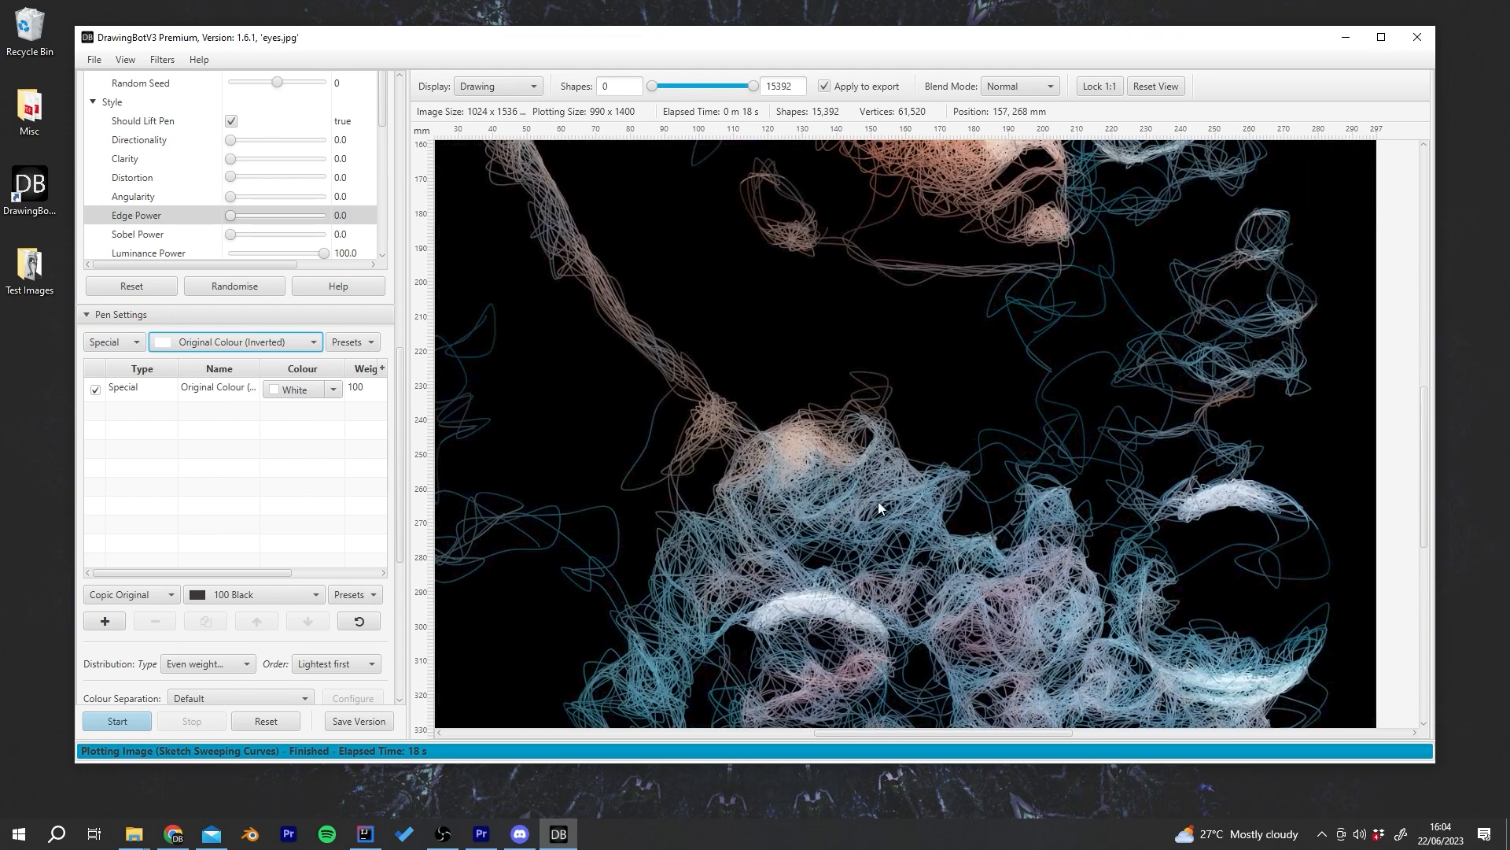
{"action": "left_click_drag", "start_coordinate": [915, 271], "coordinate": [923, 575]}
{"action": "scroll", "coordinate": [833, 376], "scroll_direction": "up", "scroll_amount": 2}
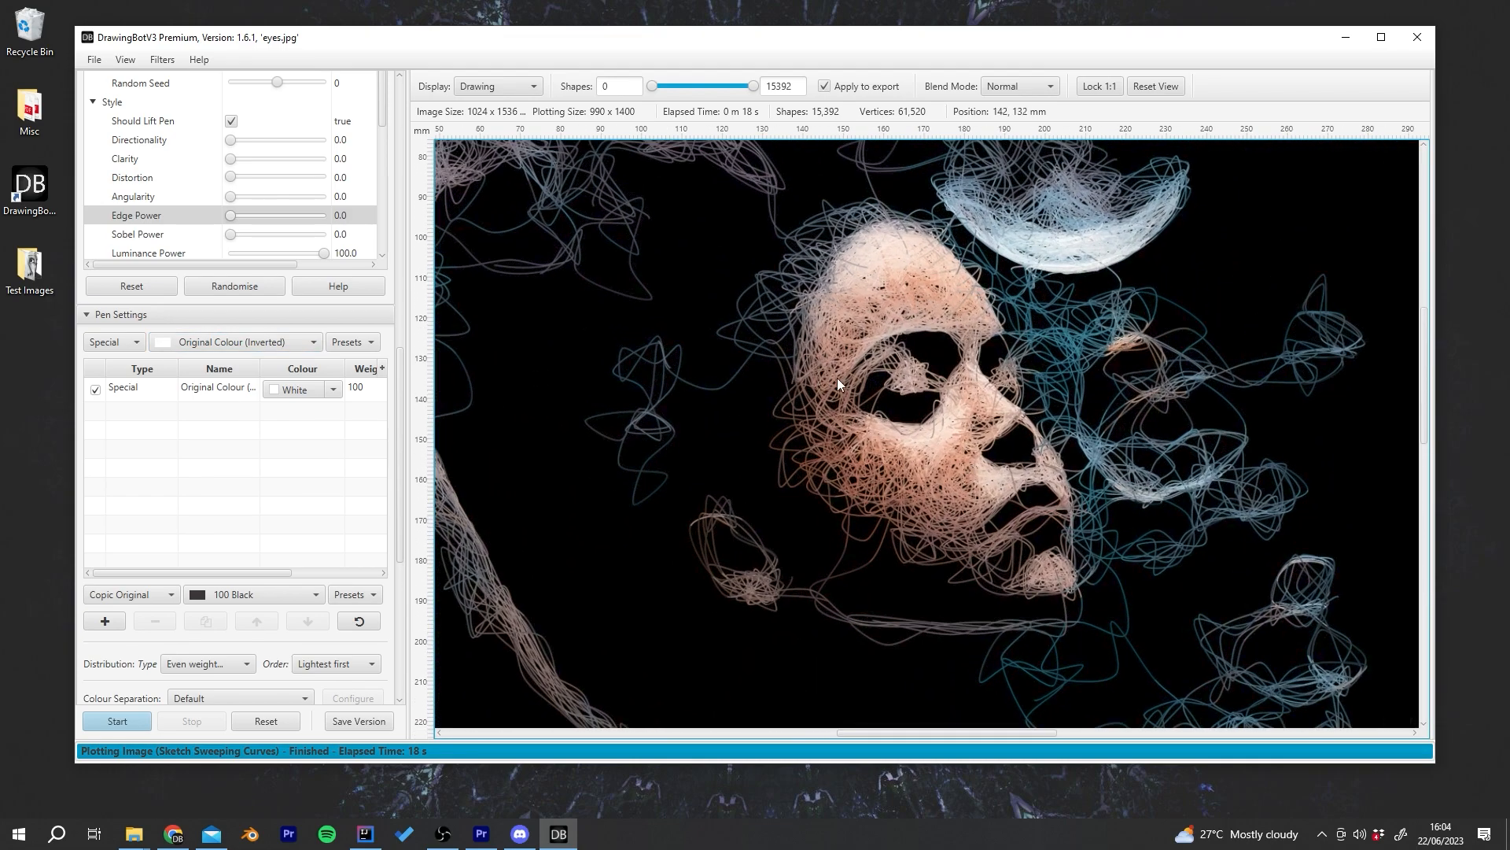
{"action": "left_click", "coordinate": [525, 88]}
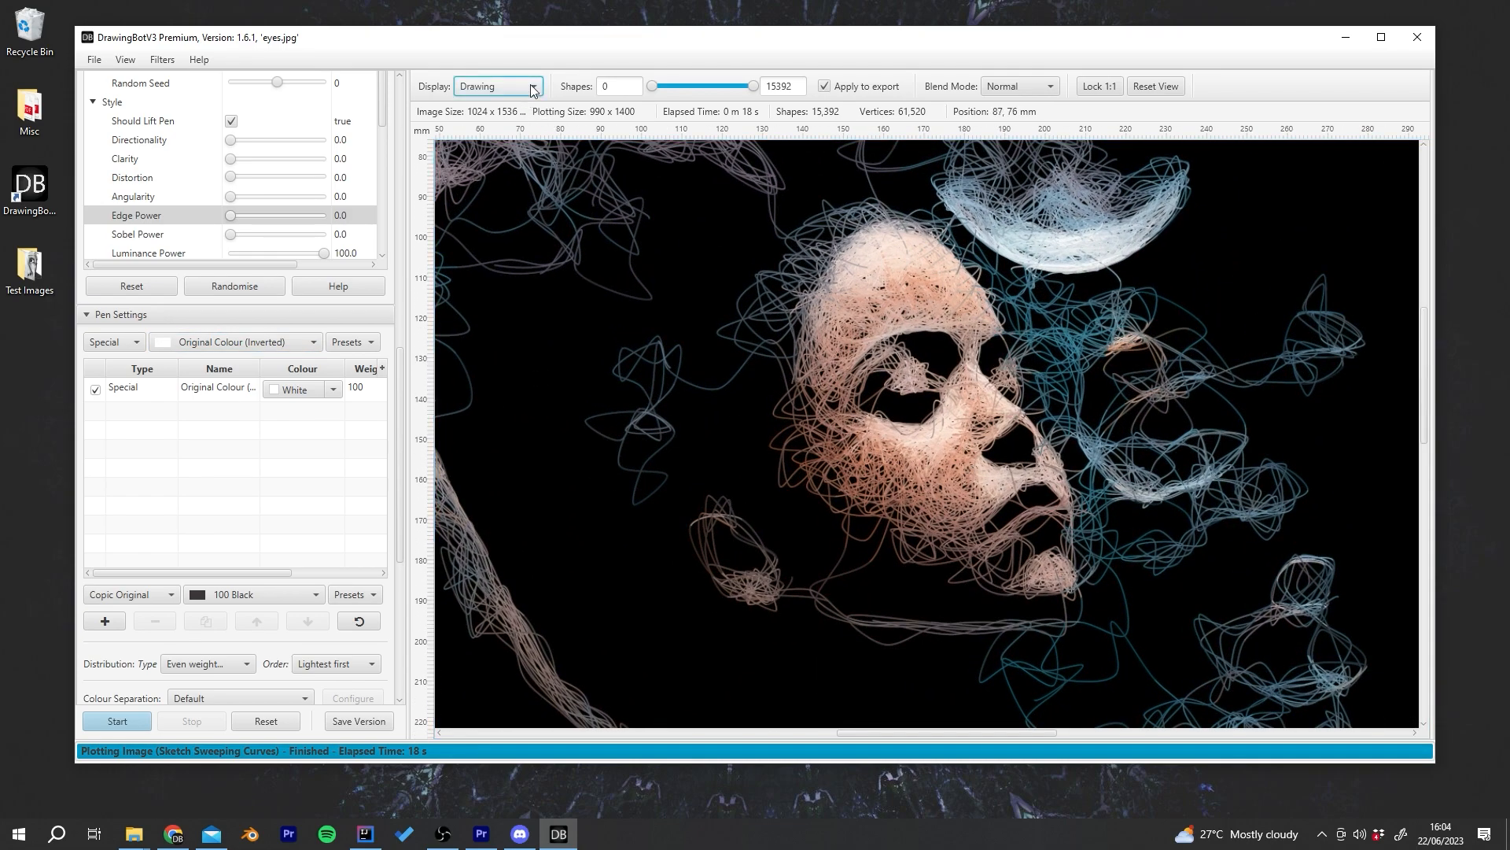
{"action": "left_click", "coordinate": [504, 69]}
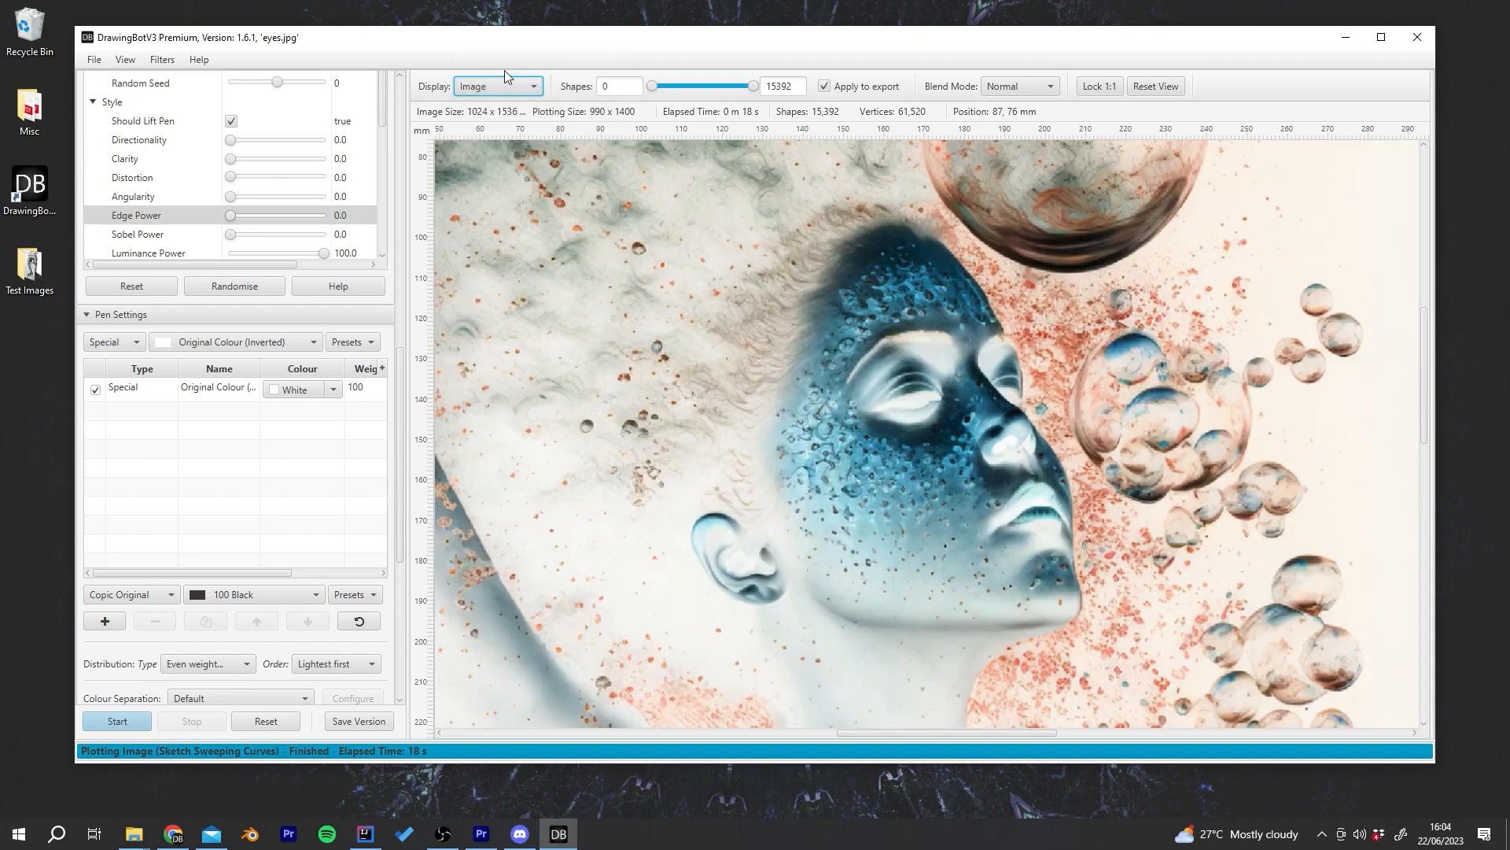
{"action": "scroll", "coordinate": [872, 396], "scroll_direction": "down", "scroll_amount": 3}
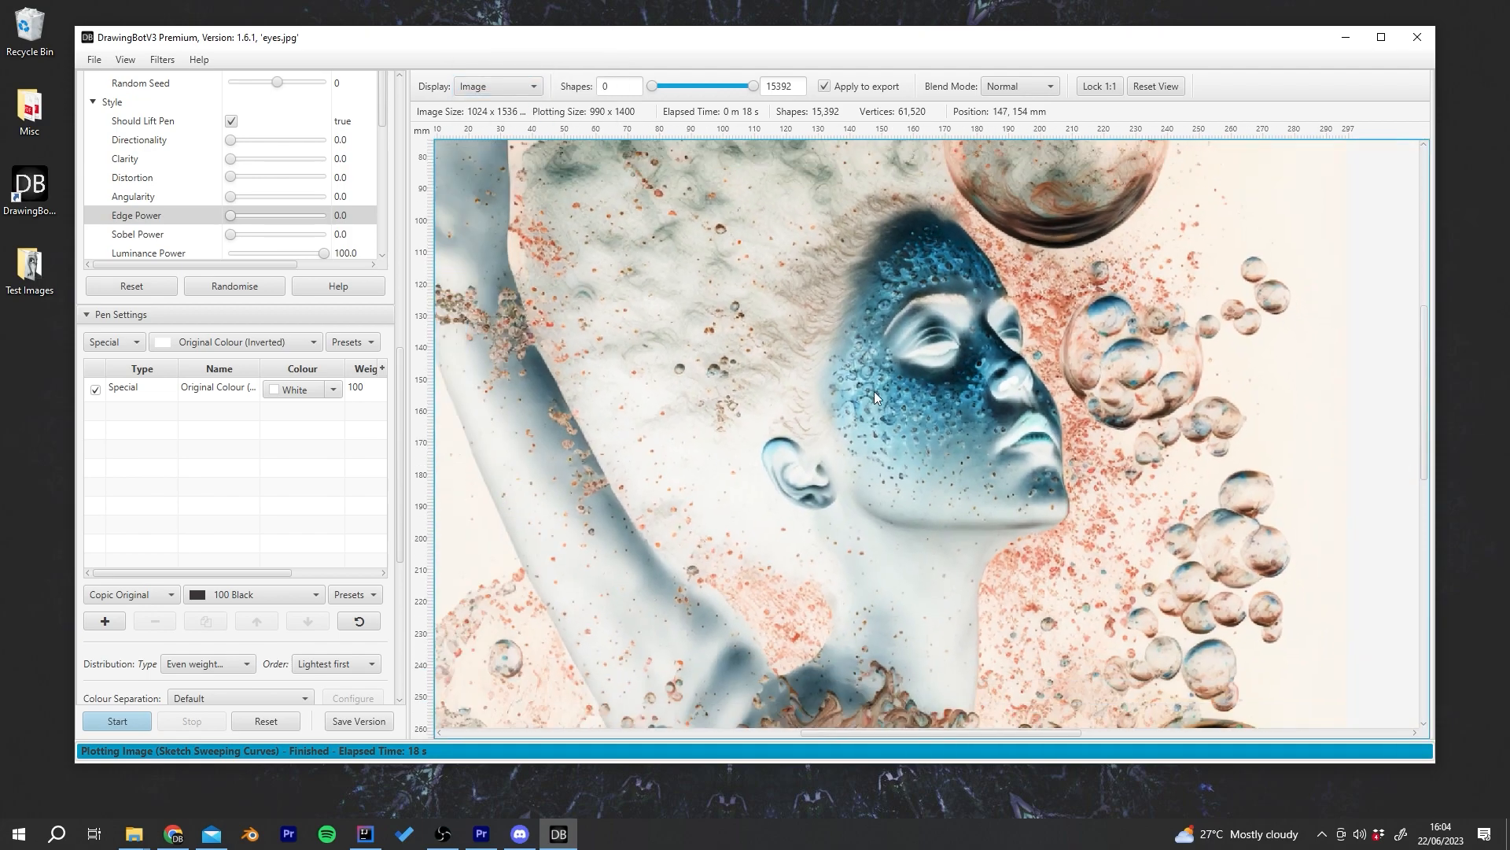
{"action": "left_click", "coordinate": [527, 87]}
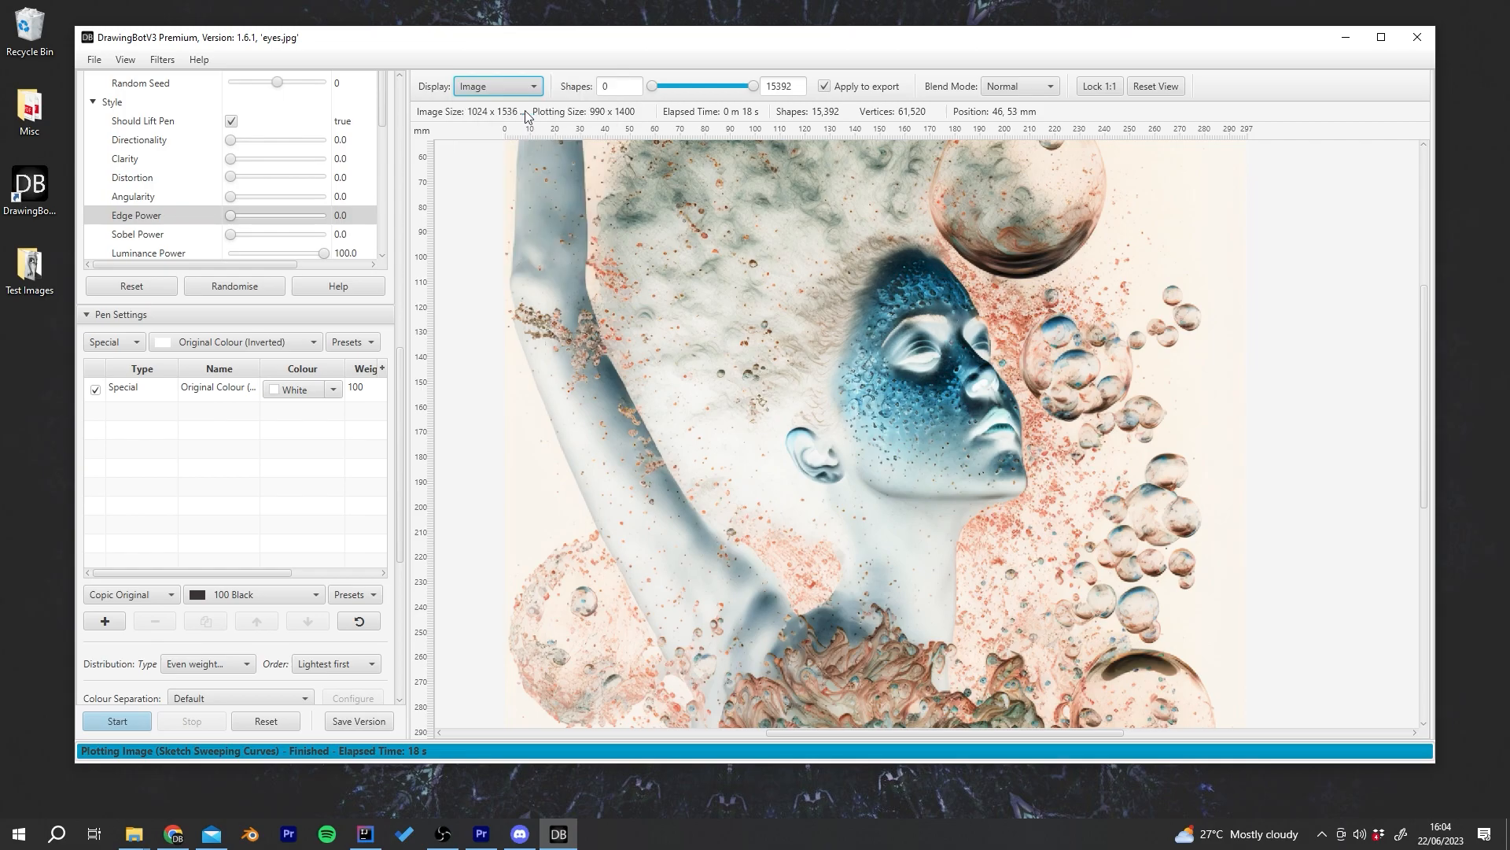
{"action": "left_click", "coordinate": [511, 105]}
Step: Examine the original-colour line work of the coral, bubbles and face at several zoom levels
{"action": "scroll", "coordinate": [921, 536], "scroll_direction": "down", "scroll_amount": 3}
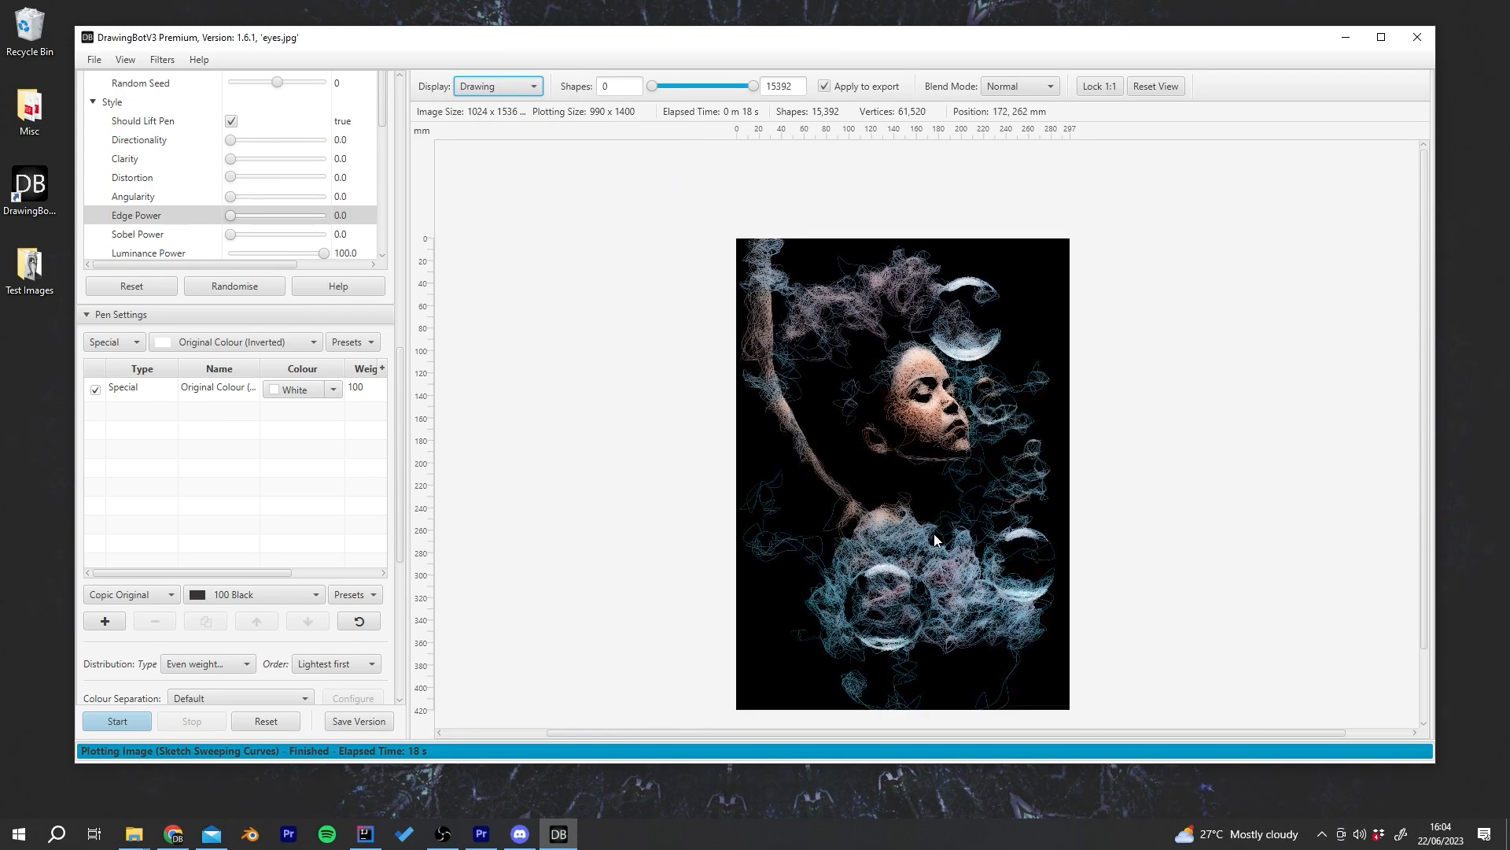
{"action": "scroll", "coordinate": [918, 587], "scroll_direction": "up", "scroll_amount": 5}
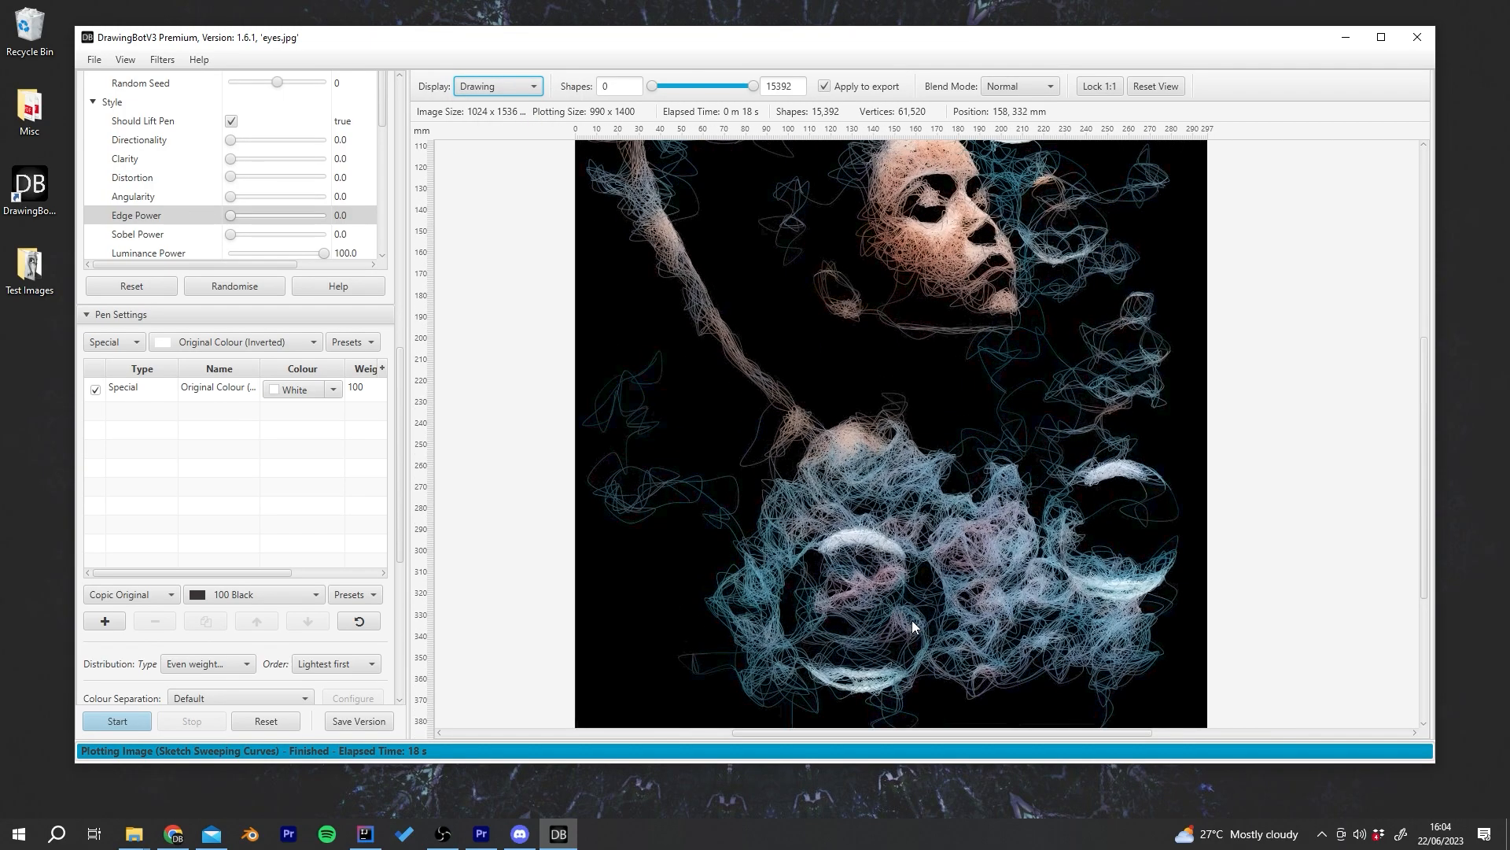
{"action": "mouse_move", "coordinate": [991, 147]}
{"action": "left_mouse_down"}
{"action": "mouse_move", "coordinate": [992, 299]}
{"action": "mouse_move", "coordinate": [1089, 341]}
{"action": "left_mouse_up"}
{"action": "left_click", "coordinate": [1159, 88]}
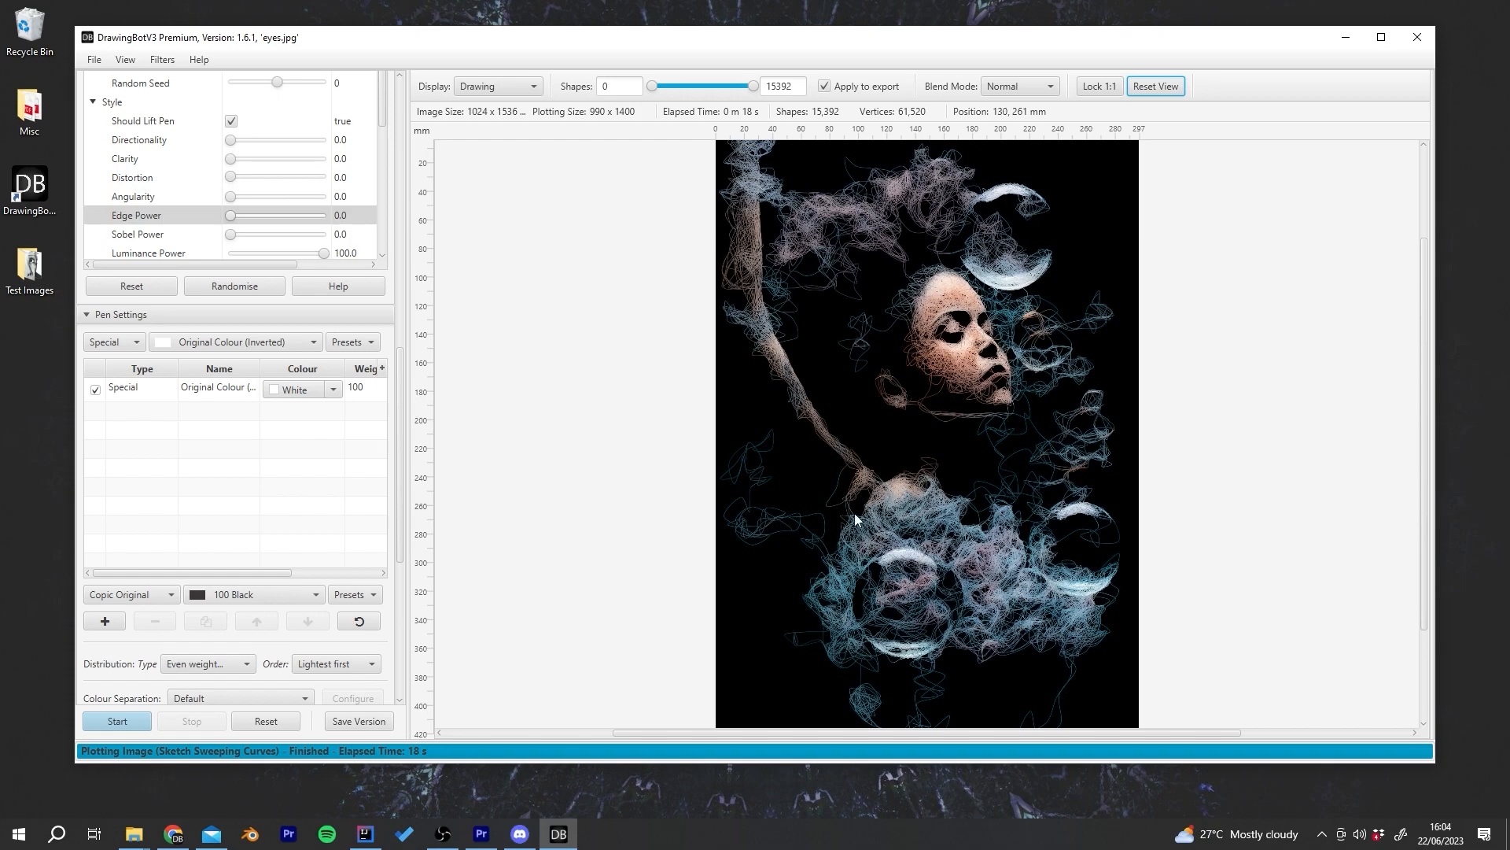
{"action": "scroll", "coordinate": [814, 524], "scroll_direction": "up", "scroll_amount": 5}
{"action": "left_click_drag", "start_coordinate": [1230, 228], "coordinate": [944, 557]}
{"action": "left_click_drag", "start_coordinate": [1144, 223], "coordinate": [1065, 422]}
{"action": "scroll", "coordinate": [1065, 422], "scroll_direction": "down", "scroll_amount": 3}
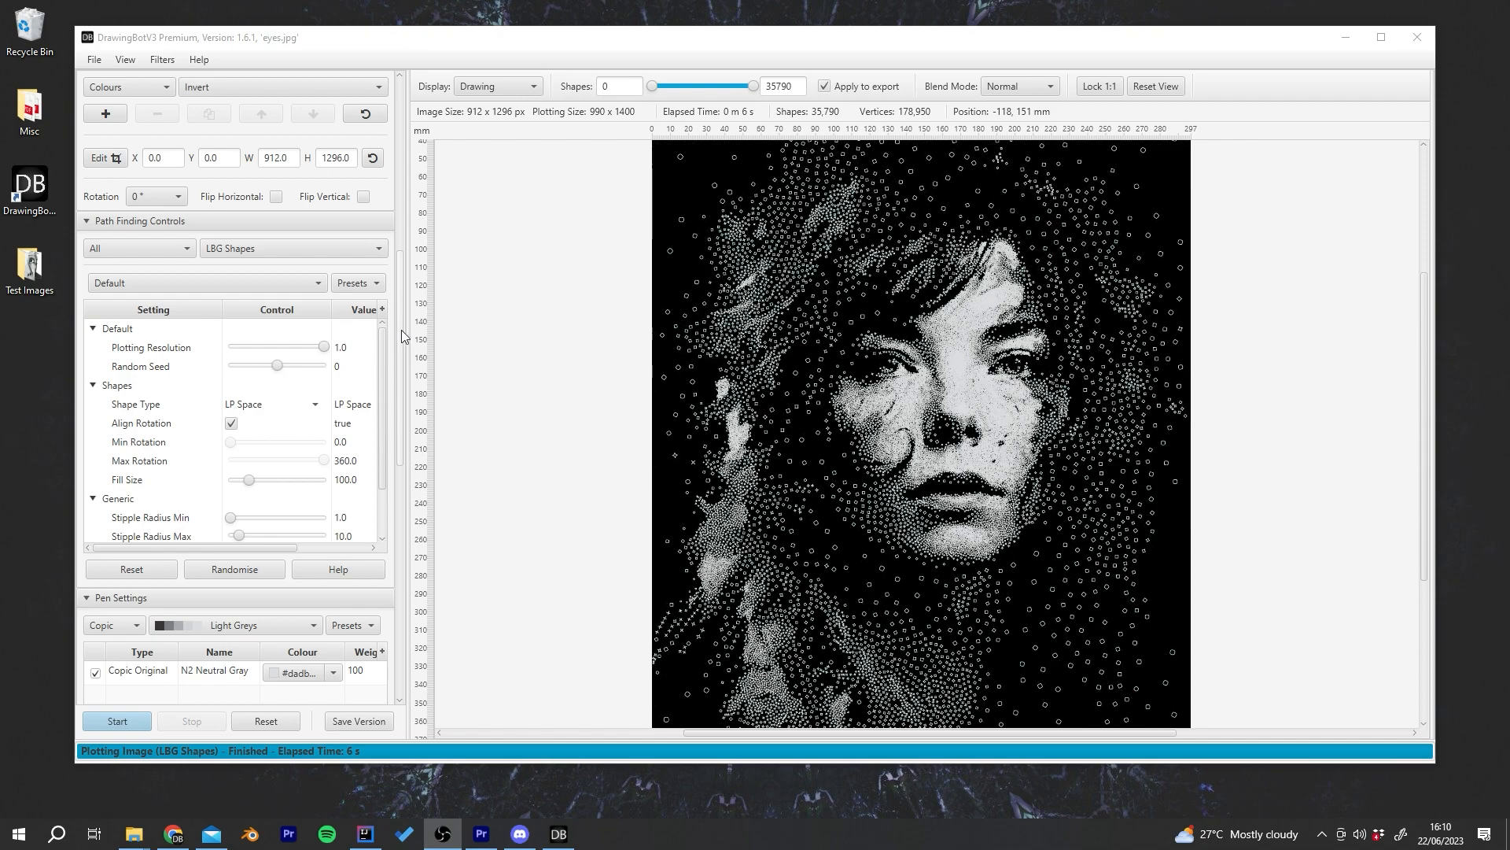
Step: Look through the list of path finding modules around LBG Shapes without changing the current one
{"action": "scroll", "coordinate": [401, 319], "scroll_direction": "up", "scroll_amount": 1}
{"action": "left_click", "coordinate": [327, 291]}
{"action": "scroll", "coordinate": [324, 233], "scroll_direction": "up", "scroll_amount": 5}
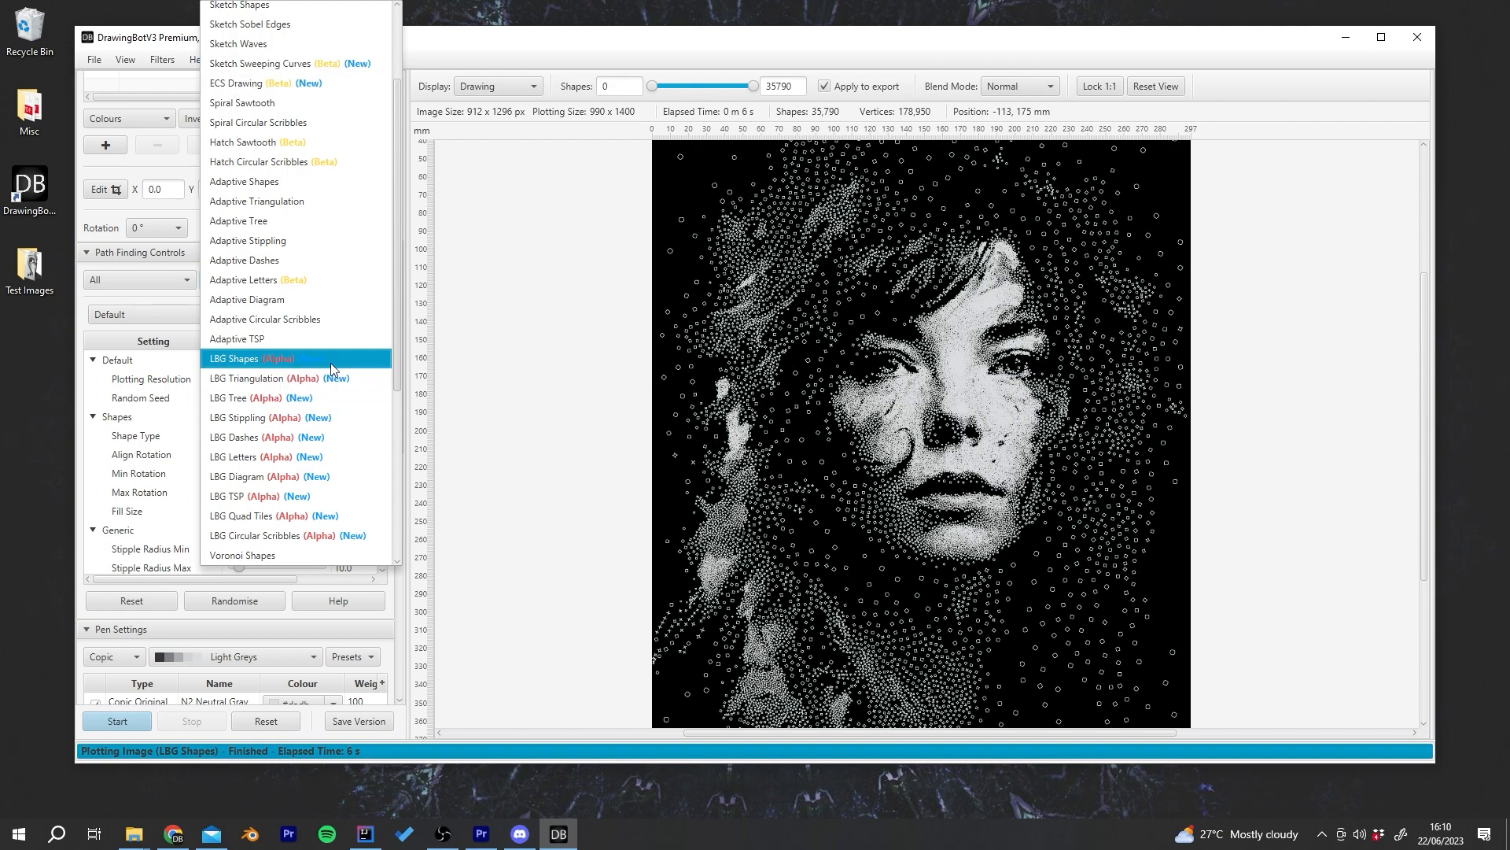
{"action": "left_click", "coordinate": [609, 378]}
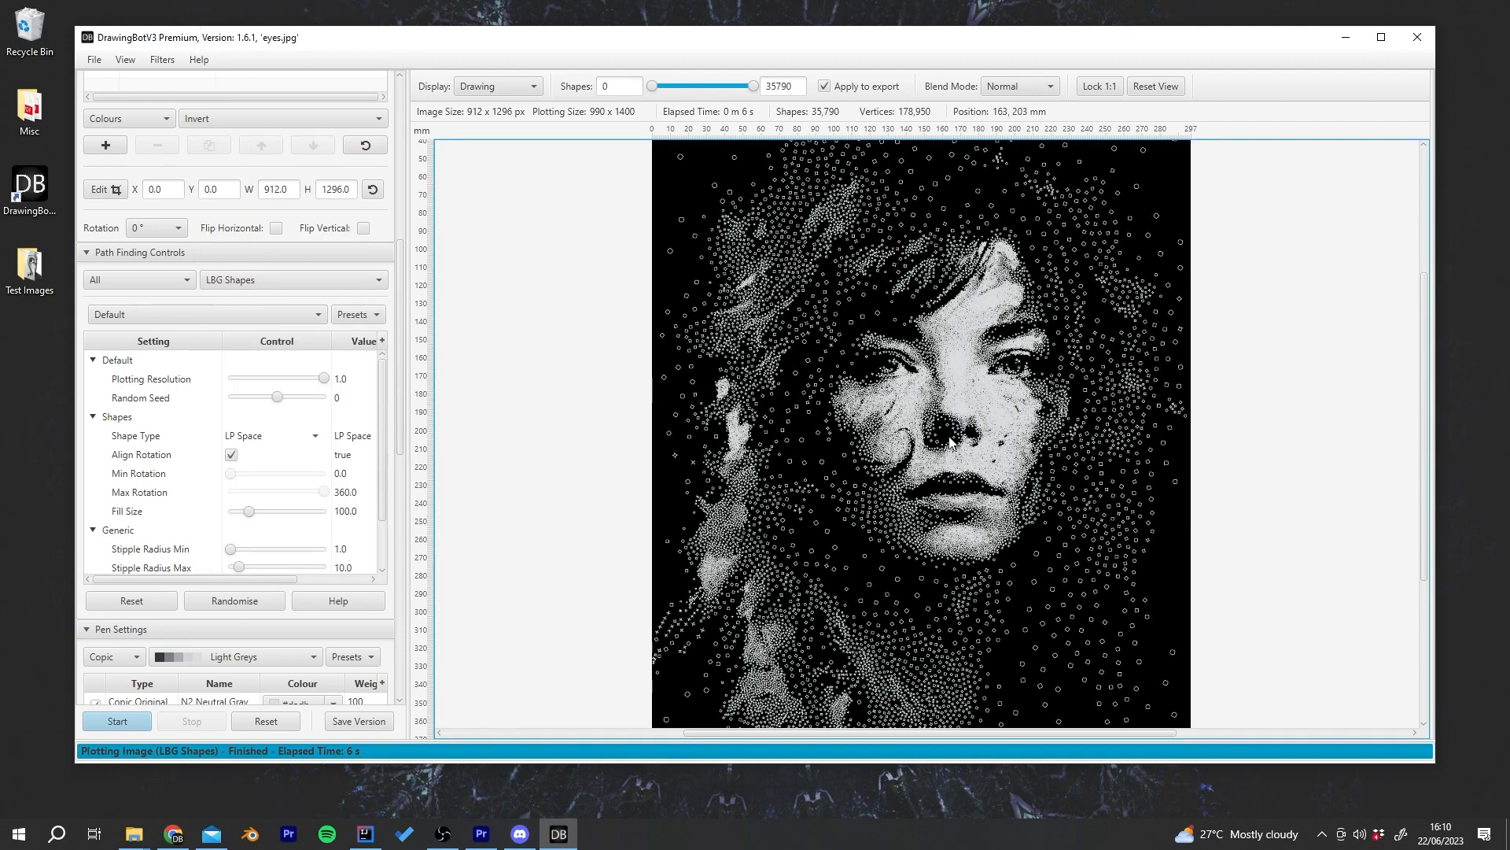
{"action": "left_click", "coordinate": [290, 279]}
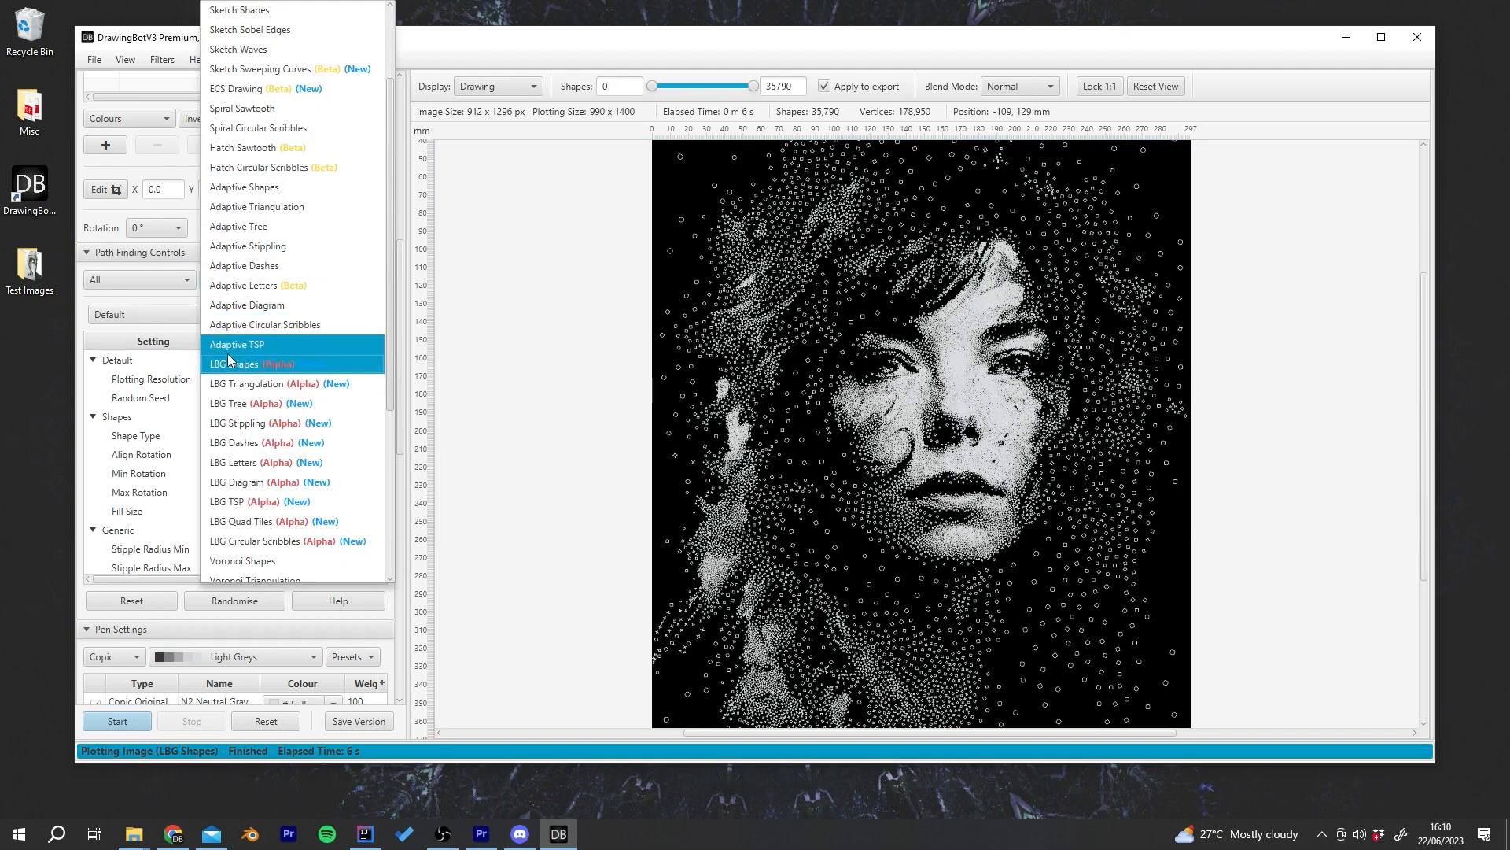
{"action": "left_click", "coordinate": [1005, 381]}
Step: Examine the small shapes forming the LBG Shapes portrait's face up close, and return to the full view
{"action": "scroll", "coordinate": [897, 483], "scroll_direction": "up", "scroll_amount": 3}
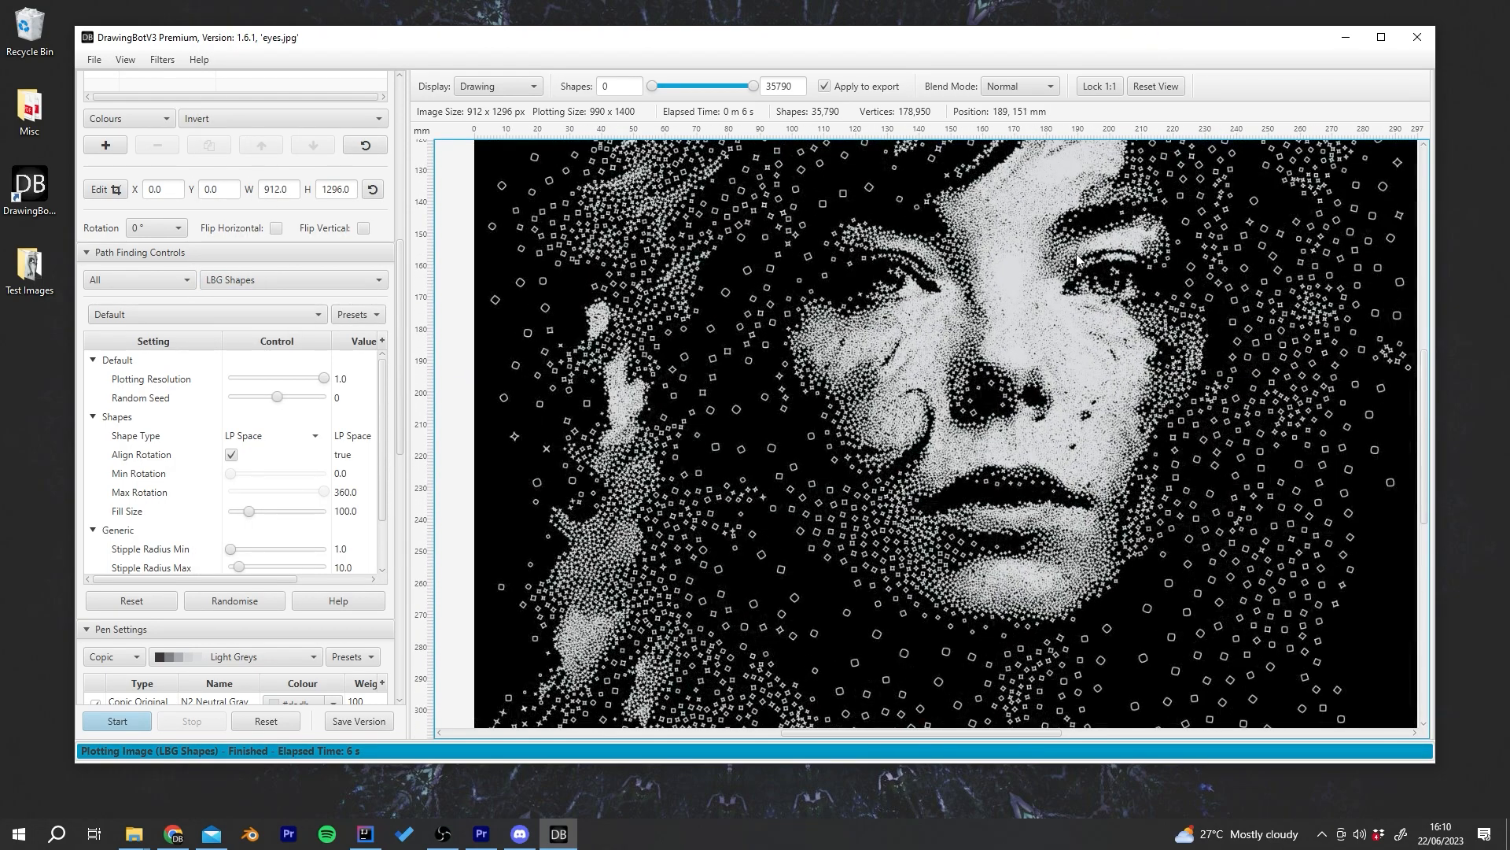
{"action": "scroll", "coordinate": [1109, 279], "scroll_direction": "down", "scroll_amount": 3}
{"action": "scroll", "coordinate": [1040, 370], "scroll_direction": "up", "scroll_amount": 3}
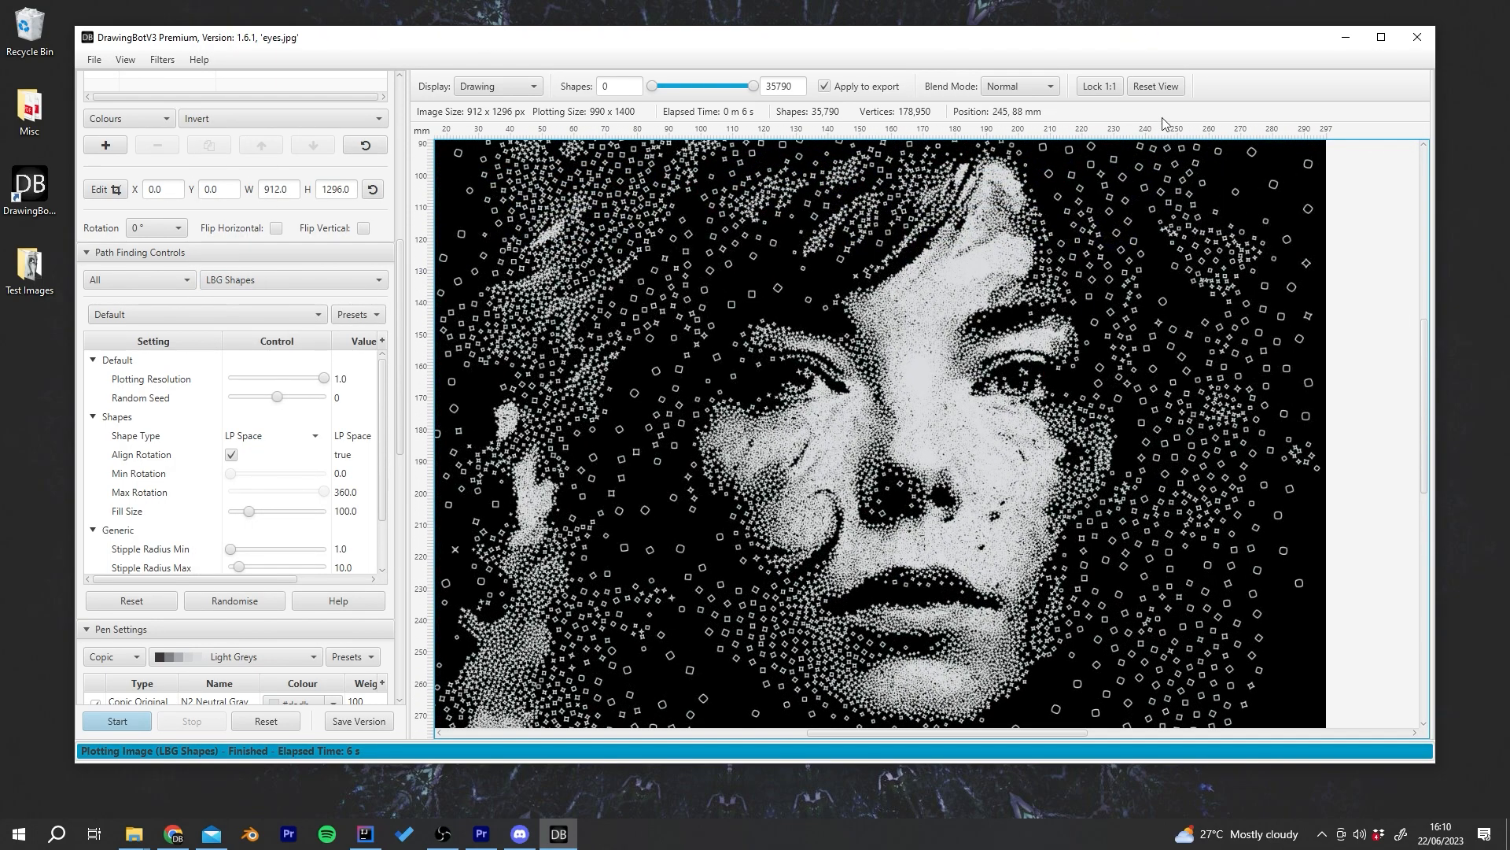
{"action": "left_click", "coordinate": [1155, 87]}
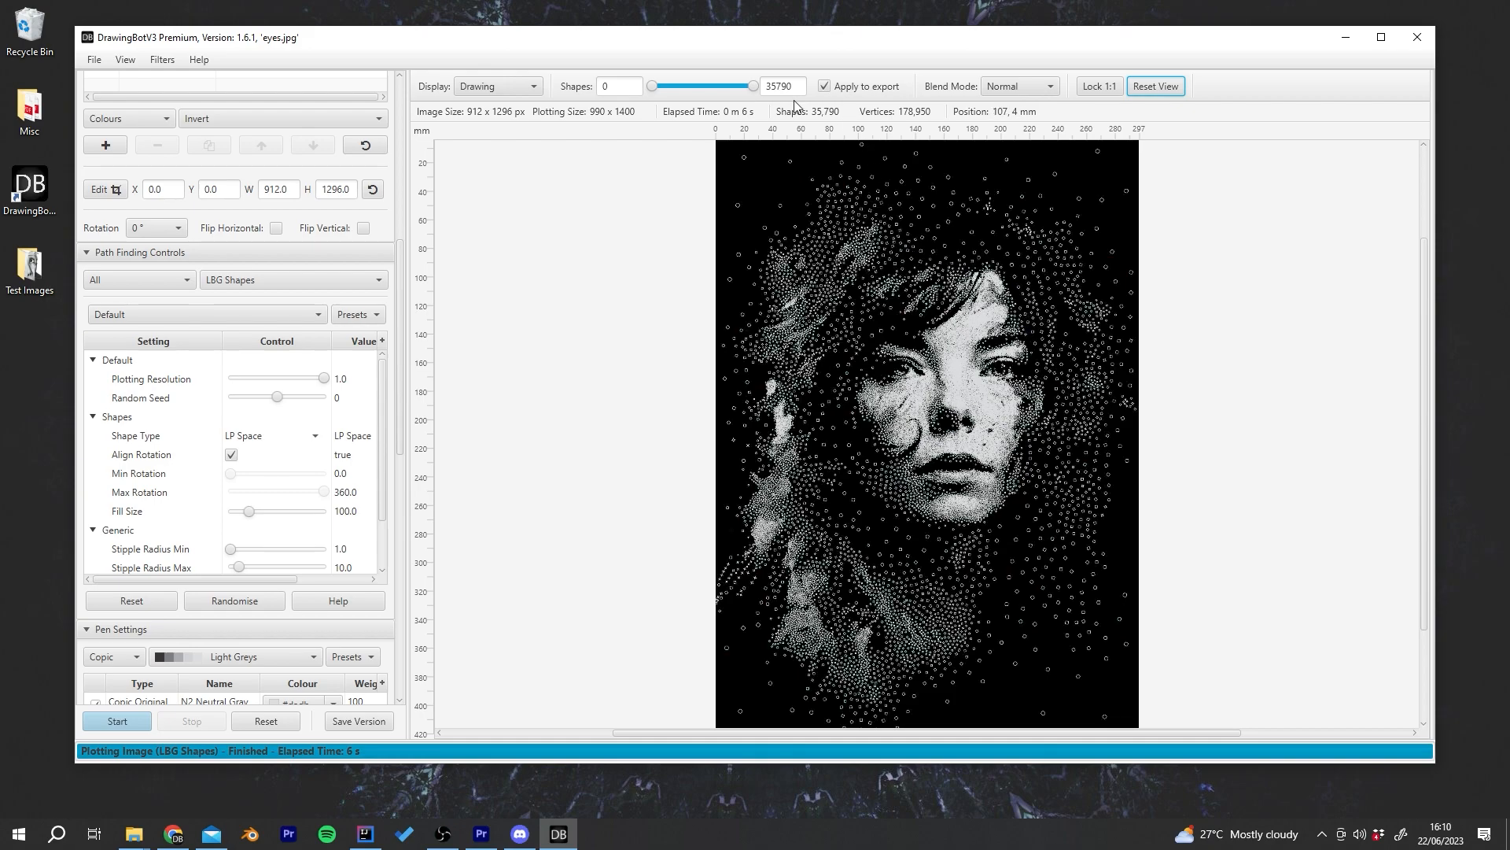
{"action": "scroll", "coordinate": [999, 404], "scroll_direction": "up", "scroll_amount": 4}
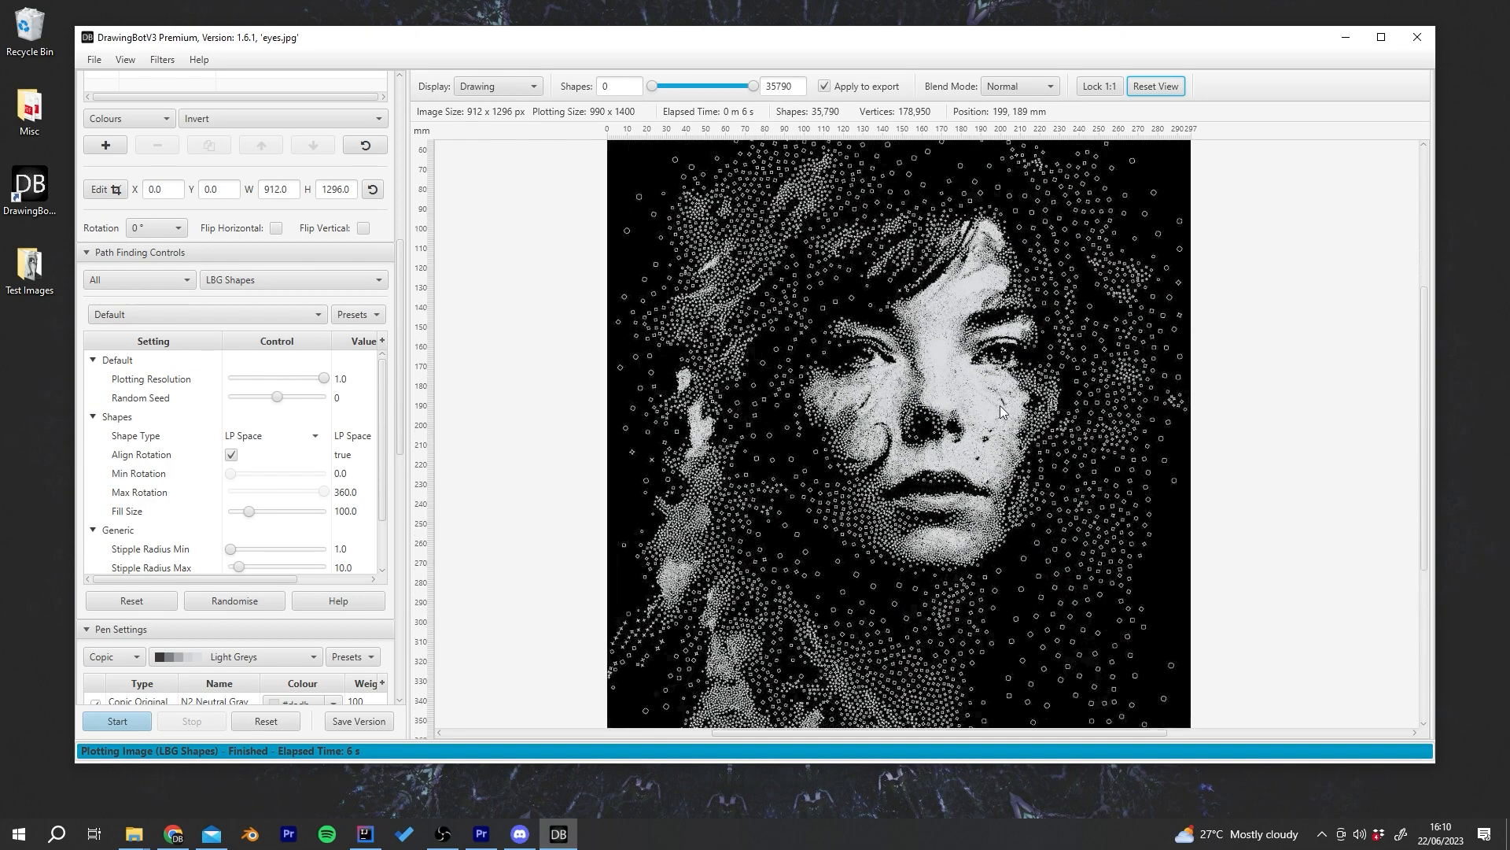
{"action": "left_click", "coordinate": [1156, 86]}
Step: Replot the portrait with the LBG Dashes path finding module and check the dashes on the face
{"action": "left_click", "coordinate": [334, 282]}
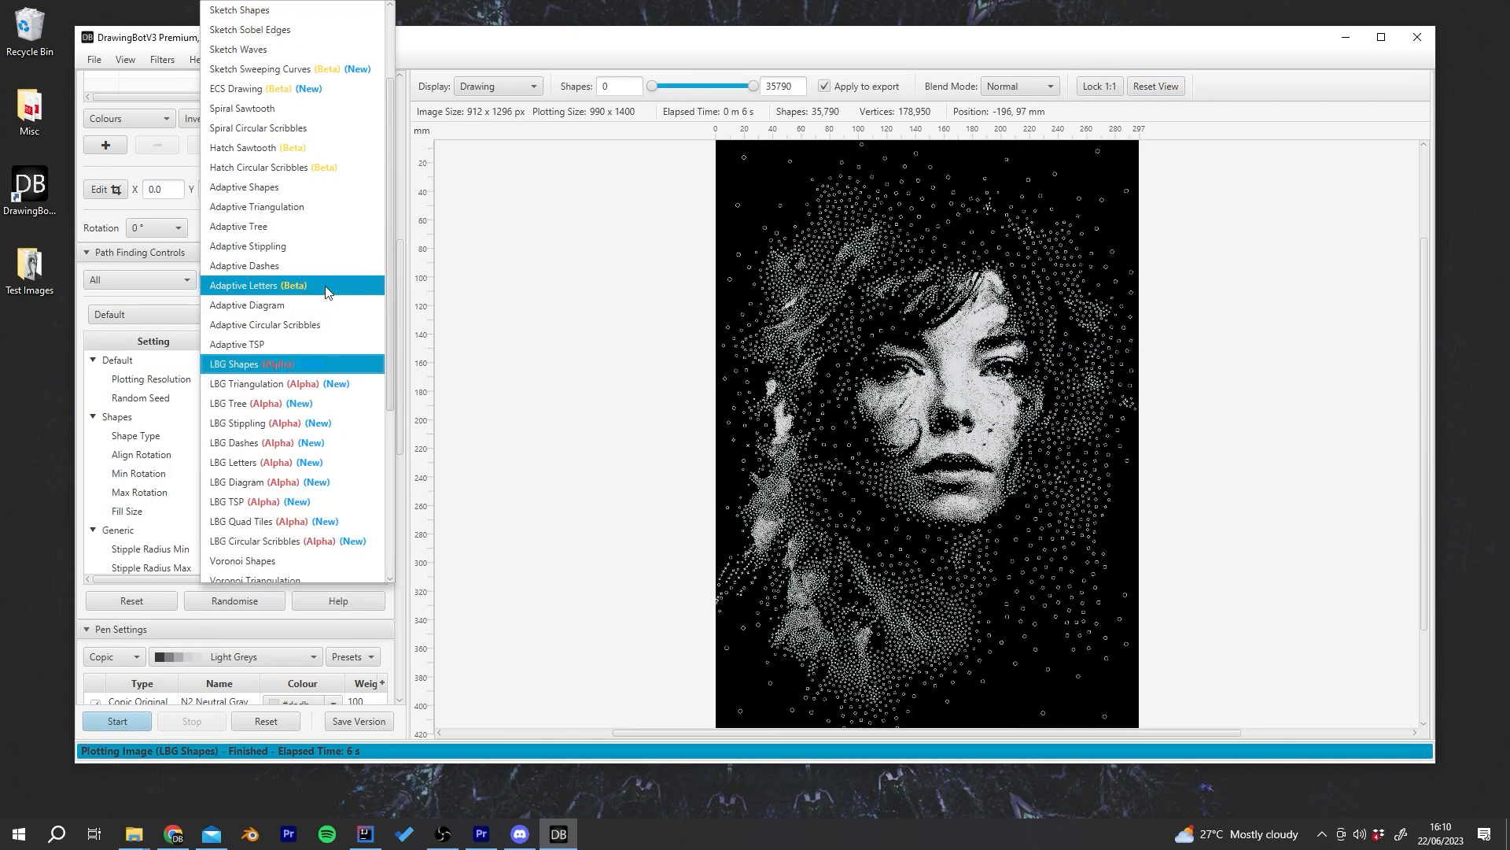
{"action": "left_click", "coordinate": [272, 442]}
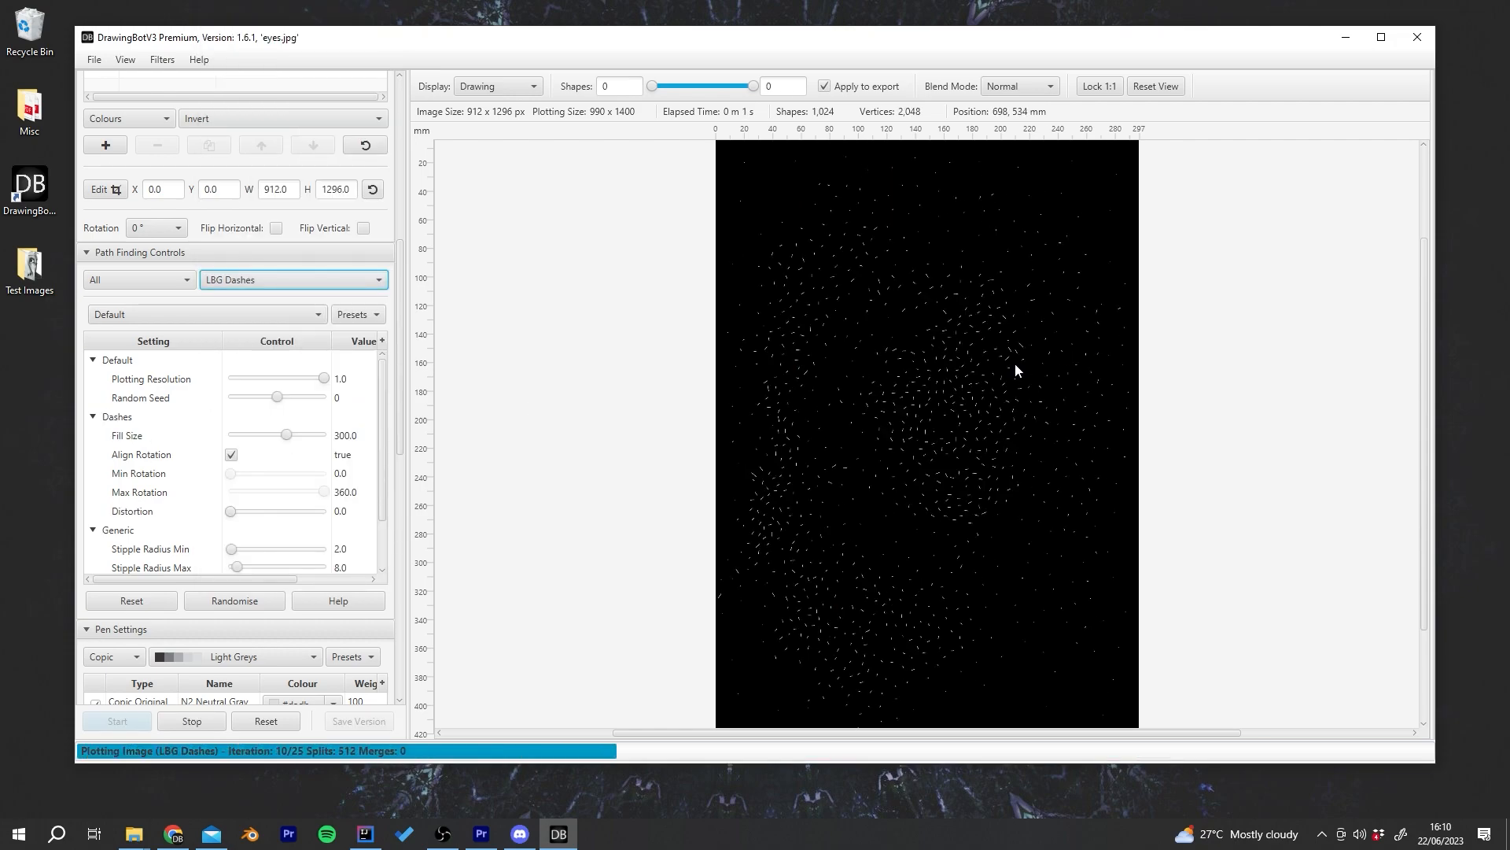
{"action": "scroll", "coordinate": [930, 395], "scroll_direction": "up", "scroll_amount": 5}
{"action": "scroll", "coordinate": [913, 391], "scroll_direction": "down", "scroll_amount": 4}
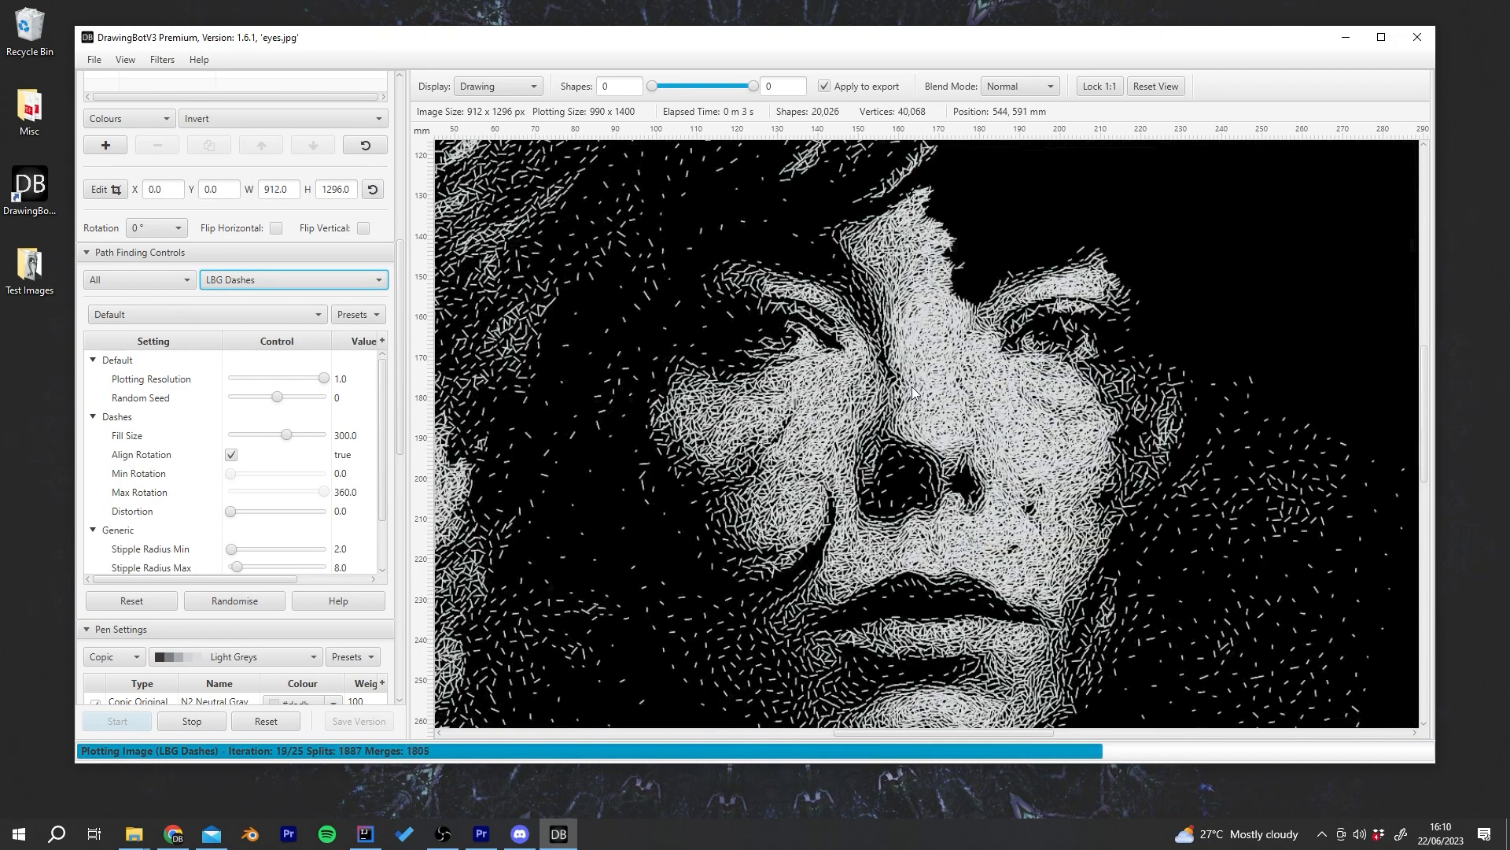
{"action": "scroll", "coordinate": [913, 391], "scroll_direction": "down", "scroll_amount": 3}
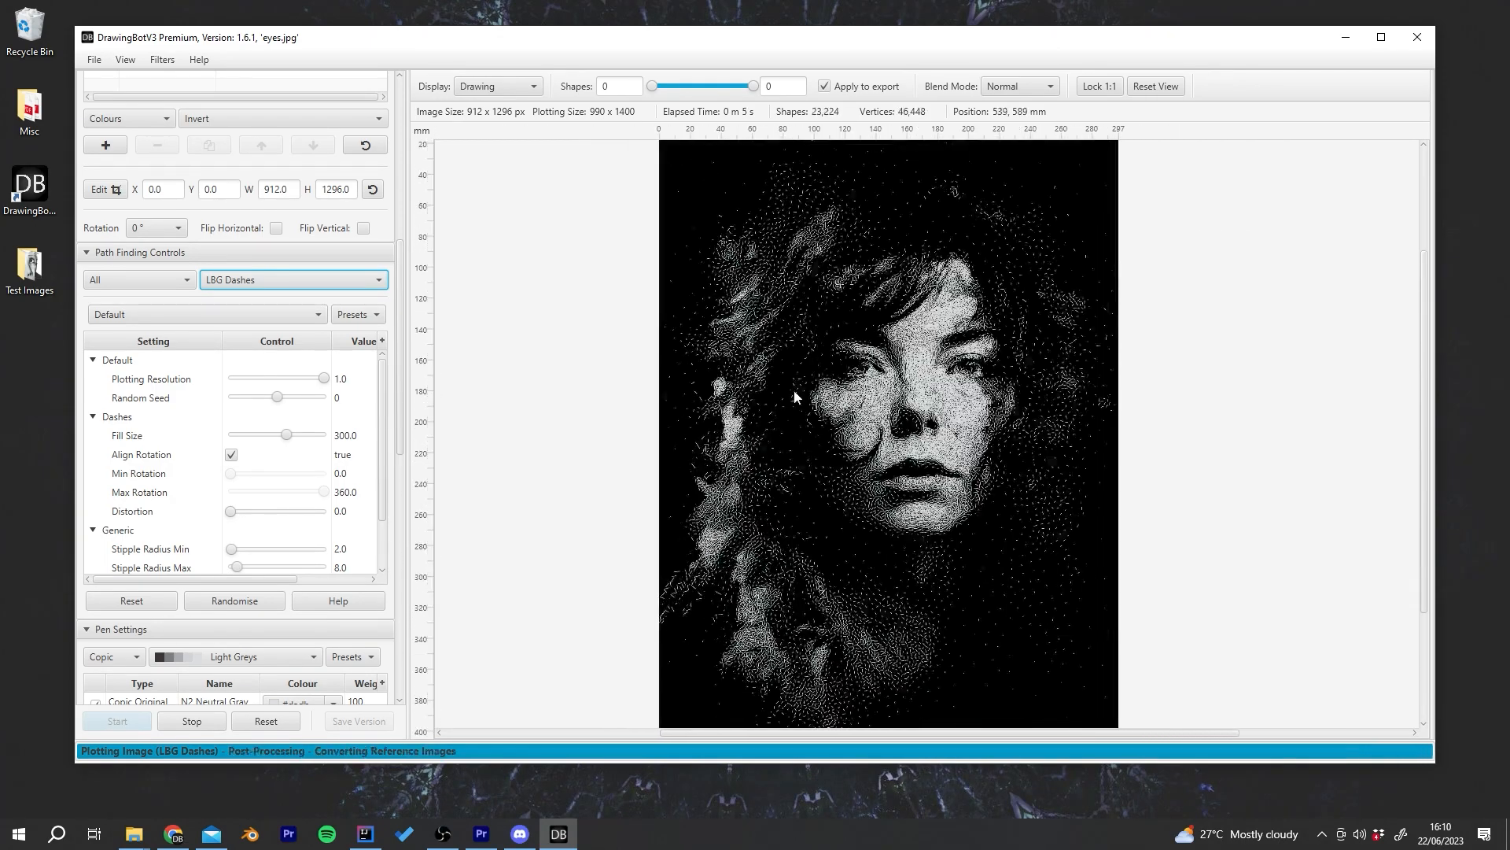
Step: Switch the portrait to the ECS Drawing module with Edge Detail set to 223 and Draw Contours turned off
{"action": "left_click", "coordinate": [252, 281]}
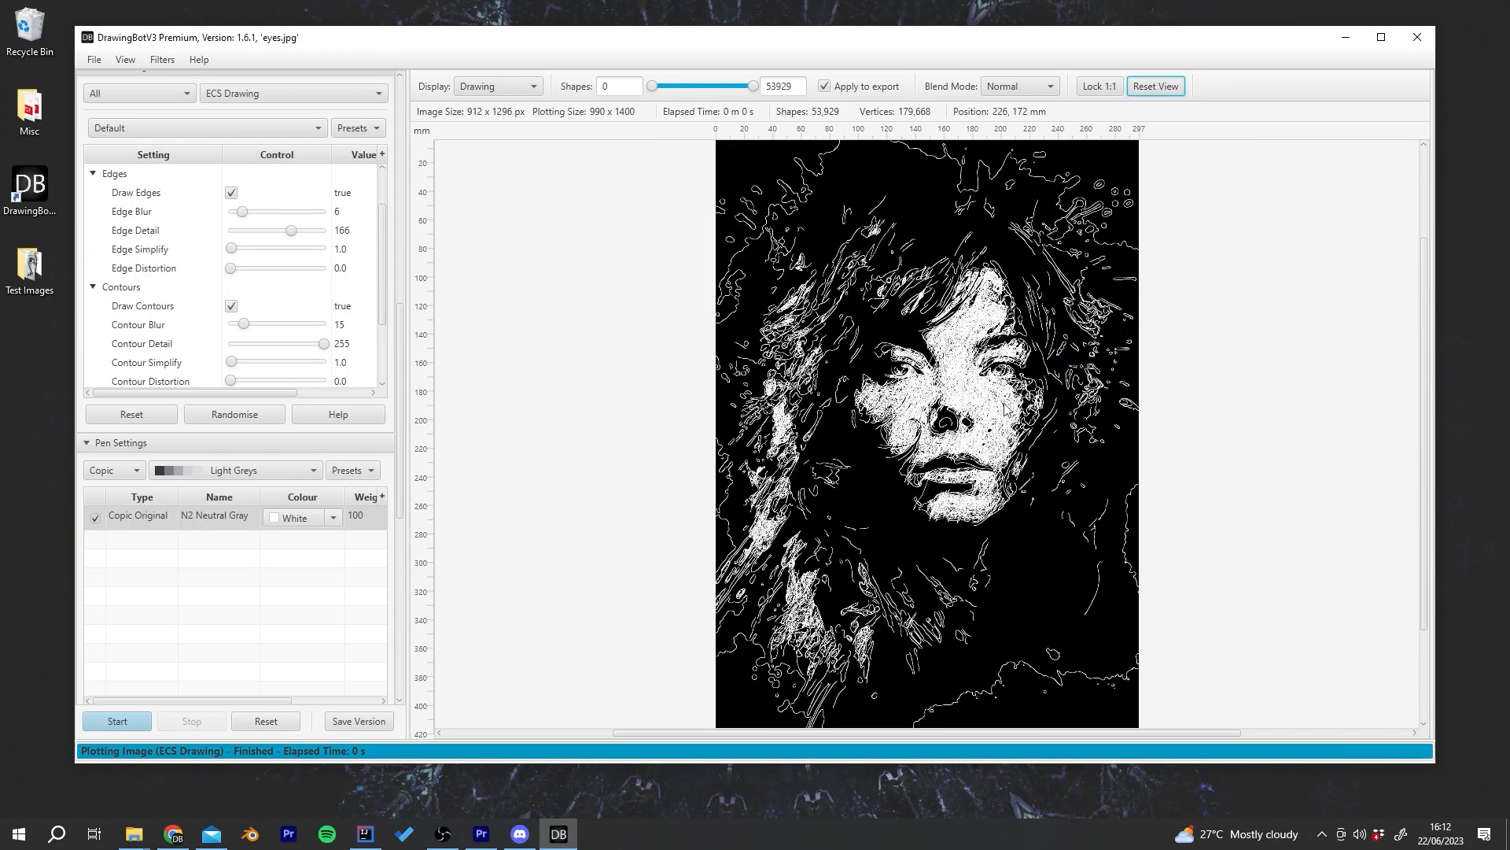
{"action": "scroll", "coordinate": [960, 440], "scroll_direction": "up", "scroll_amount": 2}
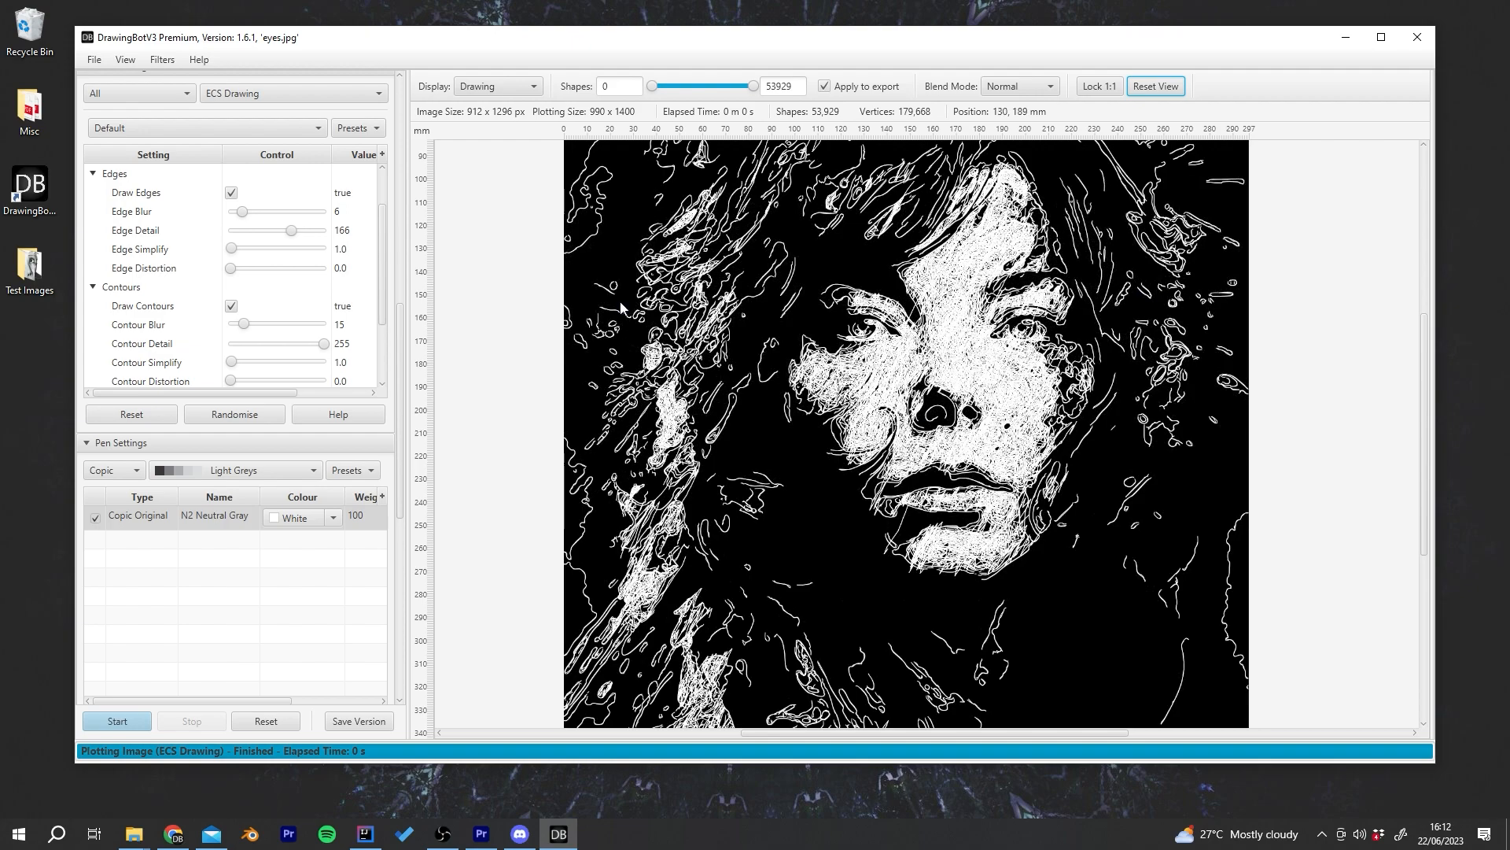
{"action": "left_click_drag", "start_coordinate": [291, 232], "coordinate": [314, 236]}
{"action": "left_click", "coordinate": [231, 306]}
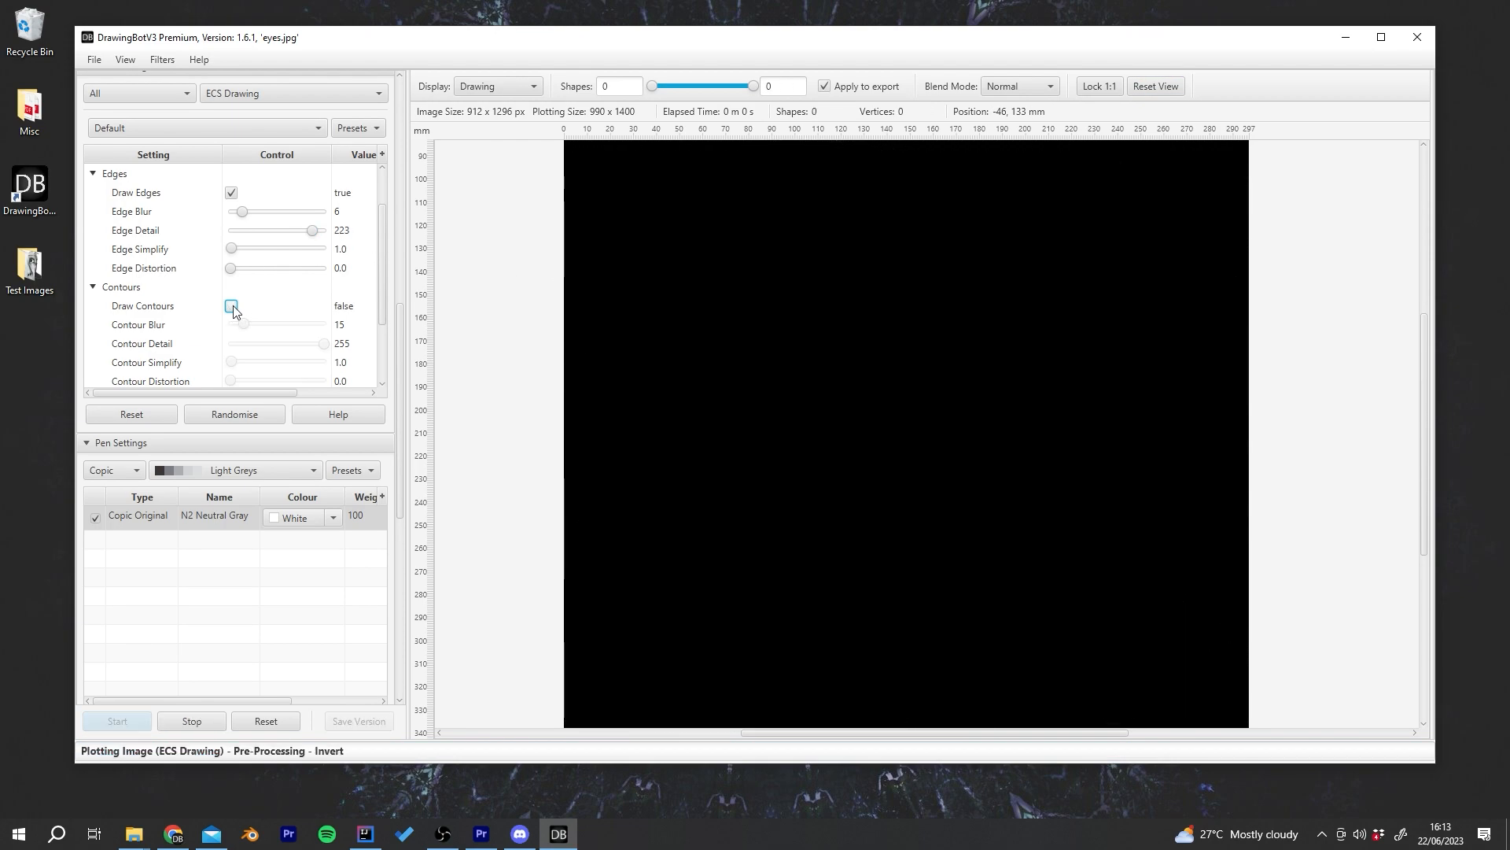
{"action": "scroll", "coordinate": [850, 356], "scroll_direction": "down", "scroll_amount": 2}
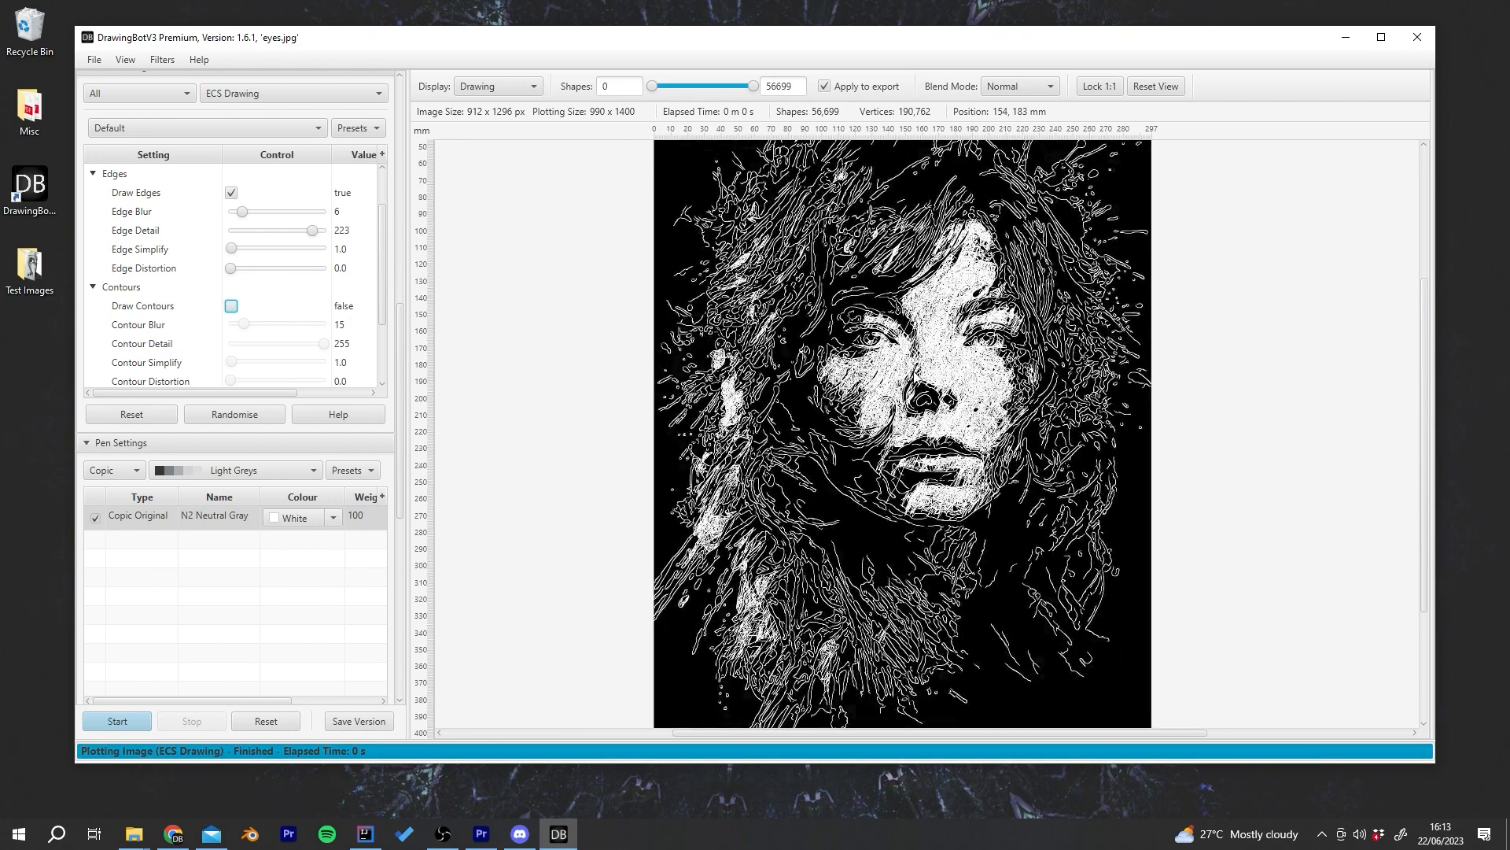
Step: Set the ECS Drawing's Edge Blur to 7 and Edge Detail to 176, and check the face's line work up close
{"action": "mouse_move", "coordinate": [314, 231]}
{"action": "left_mouse_down"}
{"action": "mouse_move", "coordinate": [245, 213]}
{"action": "mouse_move", "coordinate": [295, 231]}
{"action": "left_mouse_up"}
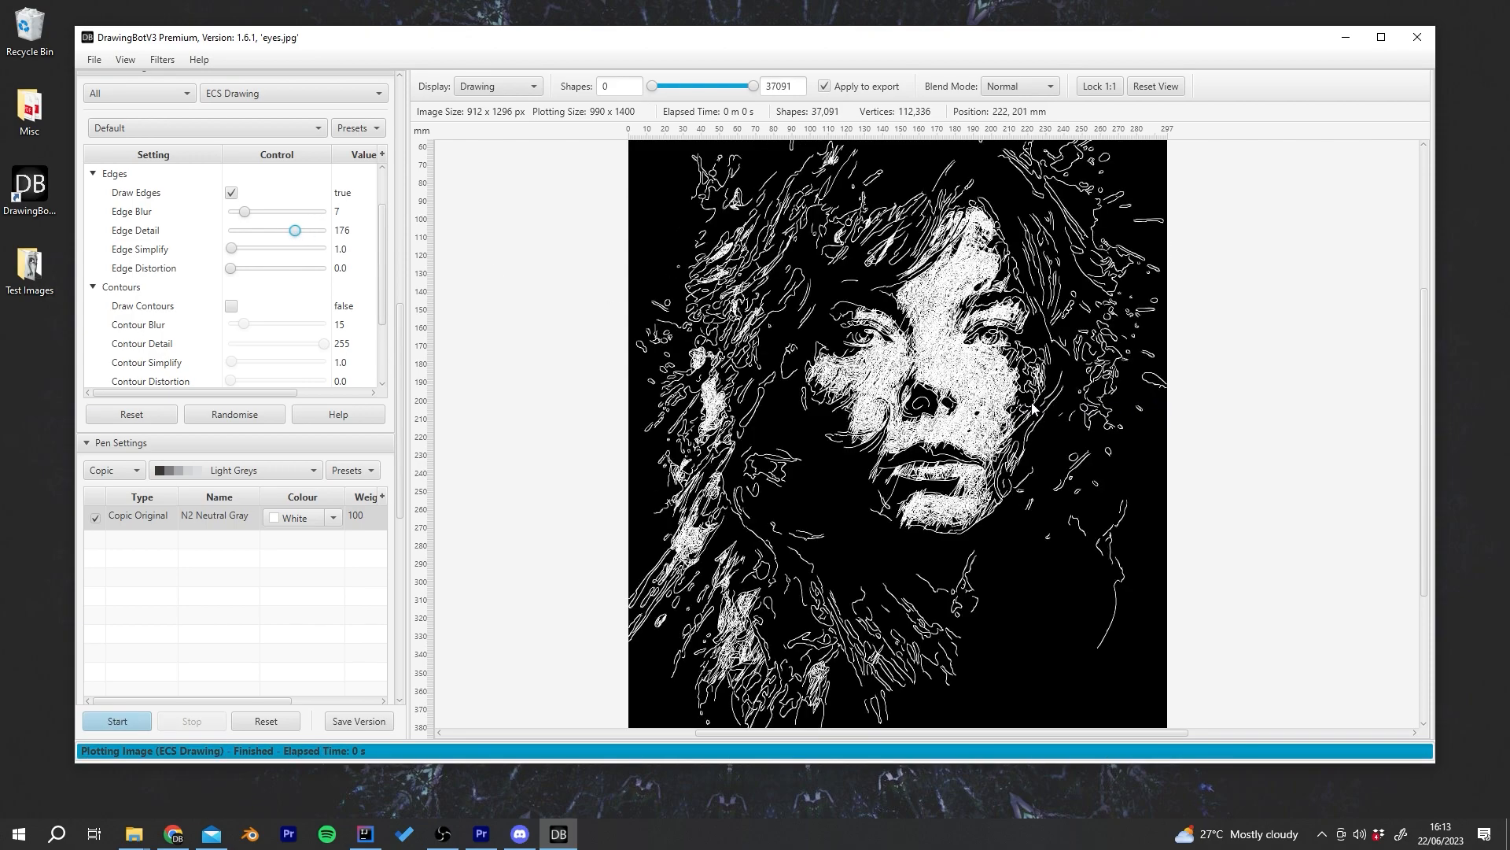
{"action": "scroll", "coordinate": [989, 384], "scroll_direction": "up", "scroll_amount": 3}
{"action": "scroll", "coordinate": [989, 383], "scroll_direction": "up", "scroll_amount": 2}
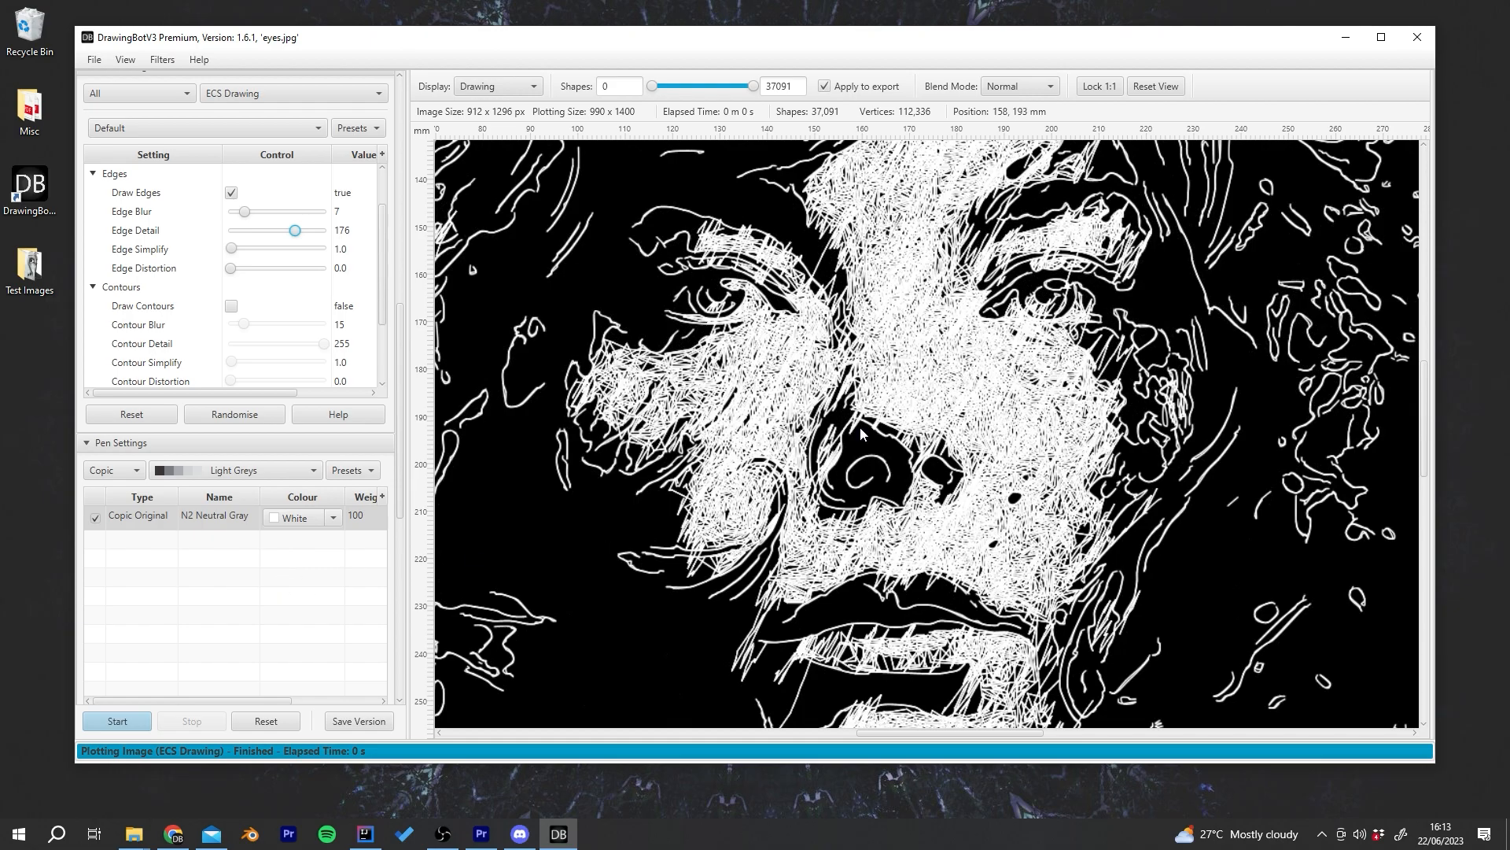
{"action": "scroll", "coordinate": [860, 434], "scroll_direction": "down", "scroll_amount": 5}
{"action": "left_click", "coordinate": [1138, 91]}
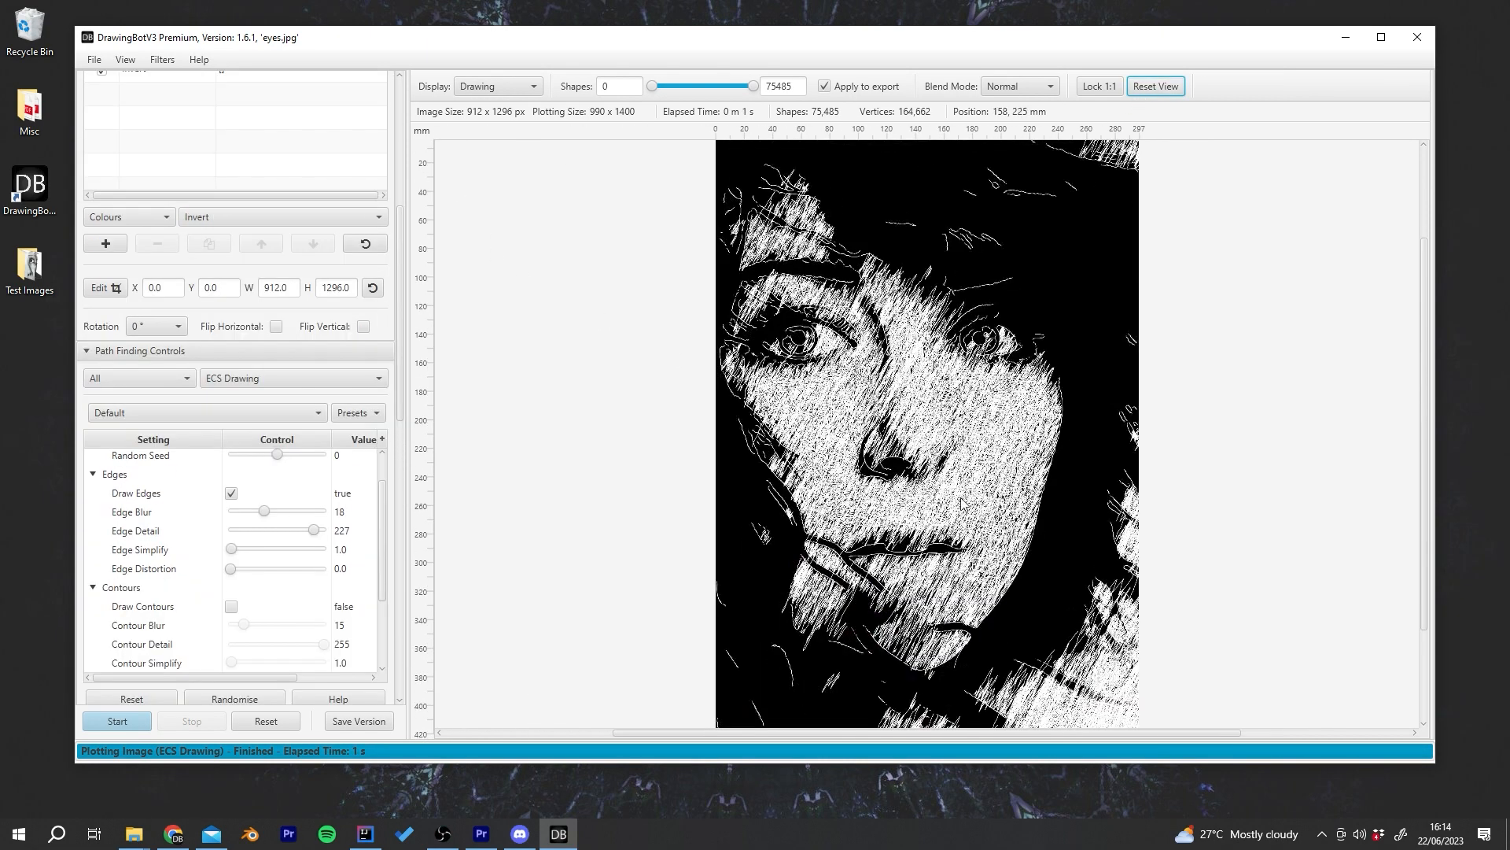
Step: Examine the ECS Drawing's edge lines and shading around the eyes up close, and return to the full portrait
{"action": "scroll", "coordinate": [950, 366], "scroll_direction": "up", "scroll_amount": 4}
{"action": "scroll", "coordinate": [953, 371], "scroll_direction": "down", "scroll_amount": 2}
{"action": "scroll", "coordinate": [983, 409], "scroll_direction": "up", "scroll_amount": 2}
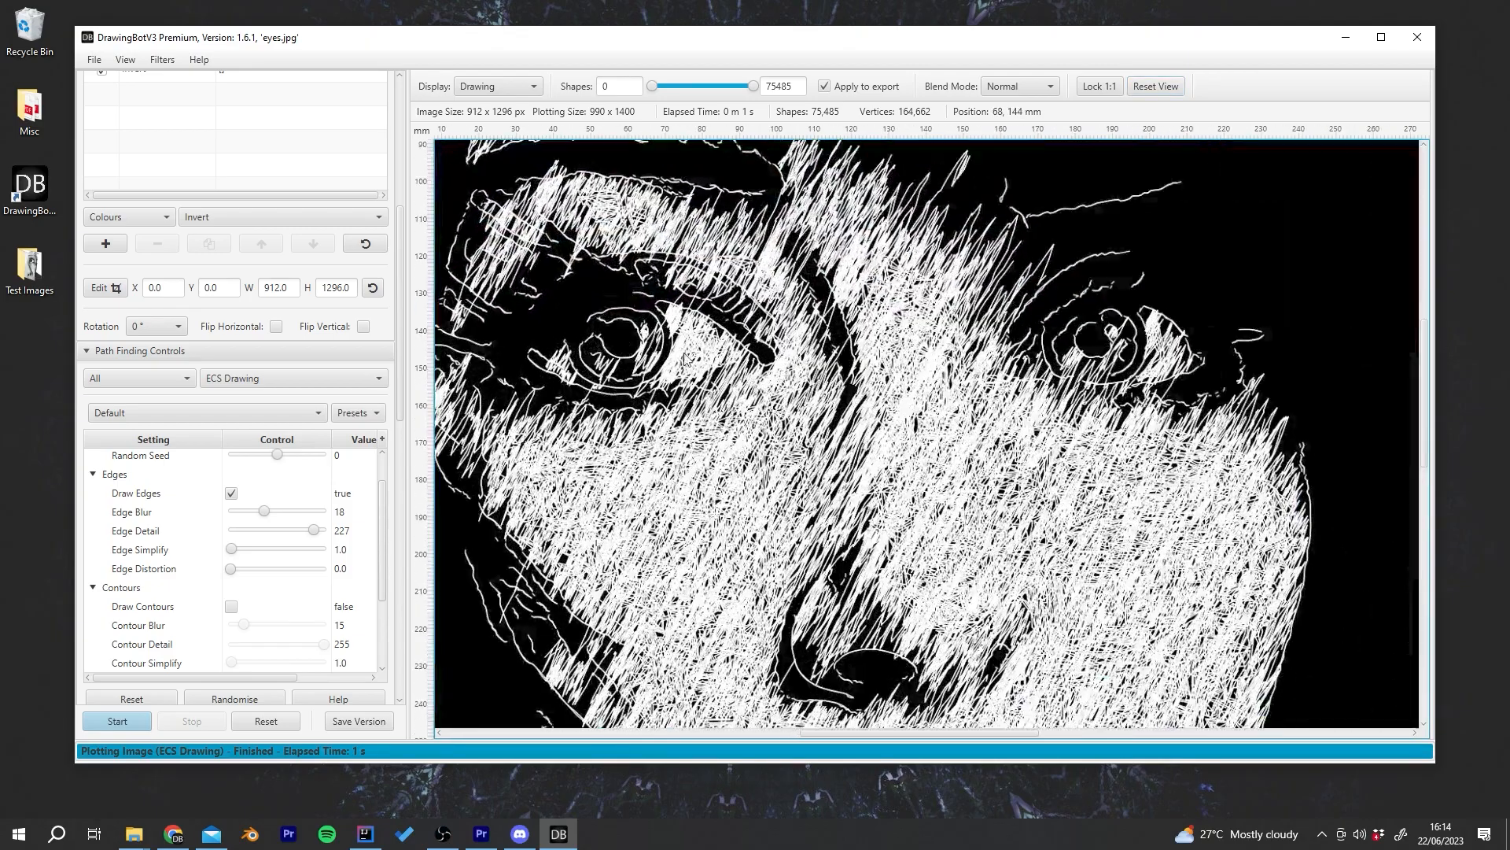
{"action": "scroll", "coordinate": [1015, 440], "scroll_direction": "down", "scroll_amount": 3}
{"action": "scroll", "coordinate": [1019, 447], "scroll_direction": "up", "scroll_amount": 6}
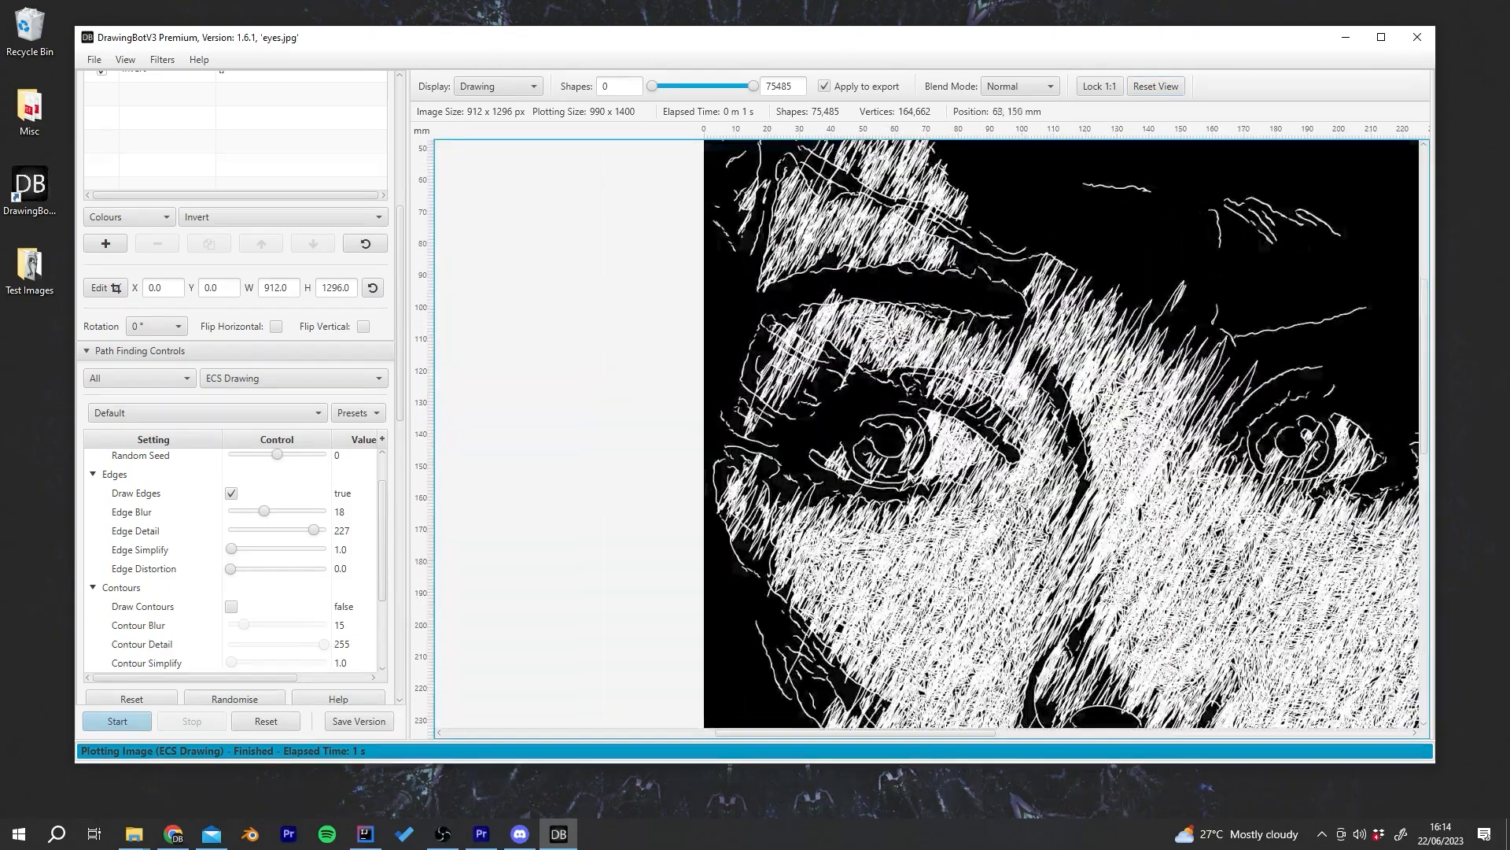
{"action": "scroll", "coordinate": [911, 464], "scroll_direction": "down", "scroll_amount": 4}
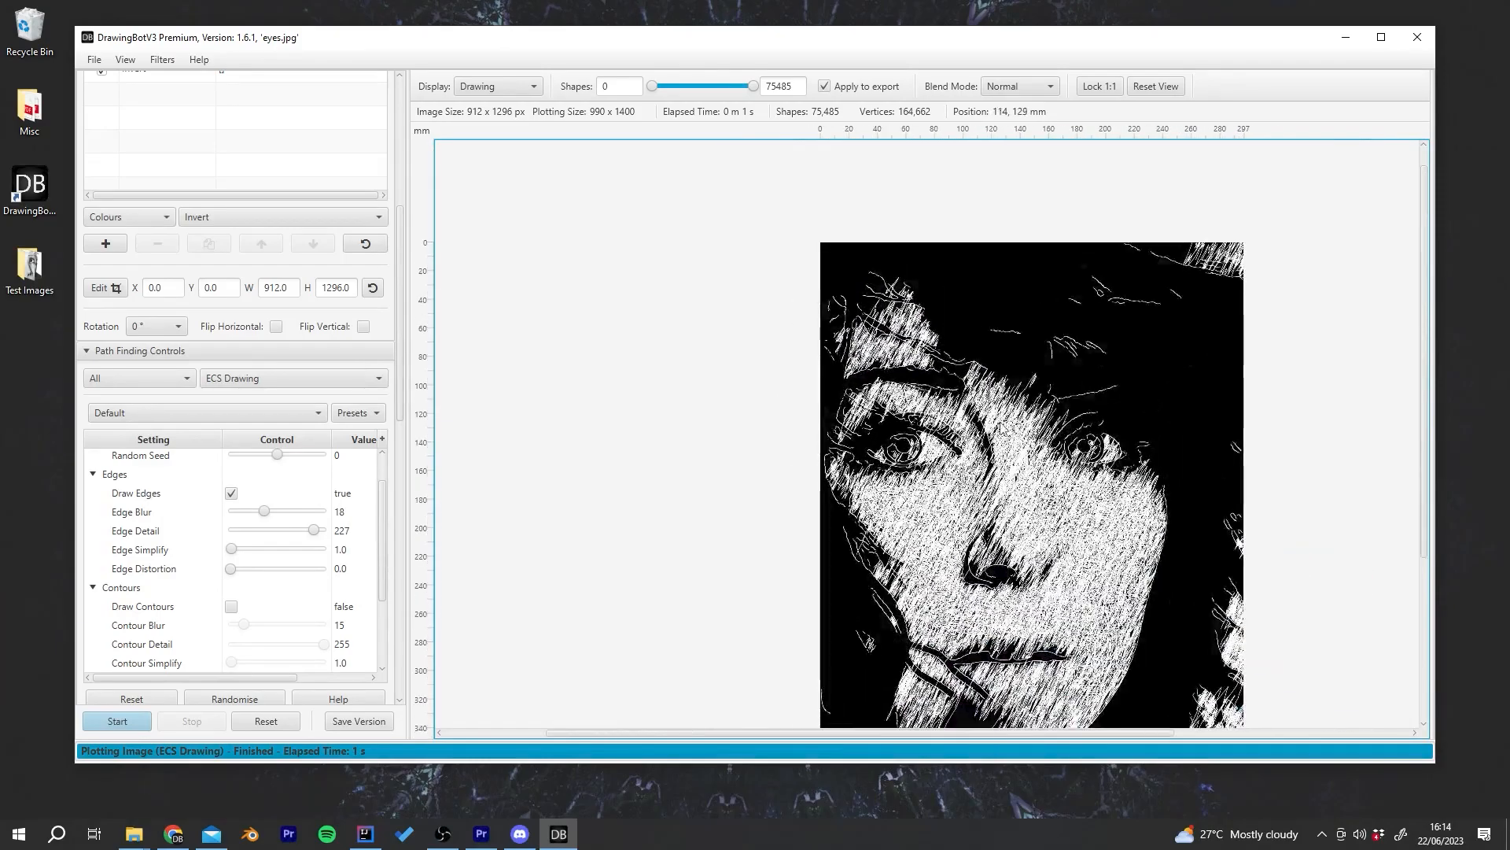
{"action": "scroll", "coordinate": [1099, 454], "scroll_direction": "up", "scroll_amount": 4}
{"action": "scroll", "coordinate": [1099, 454], "scroll_direction": "down", "scroll_amount": 2}
{"action": "scroll", "coordinate": [1099, 466], "scroll_direction": "down", "scroll_amount": 4}
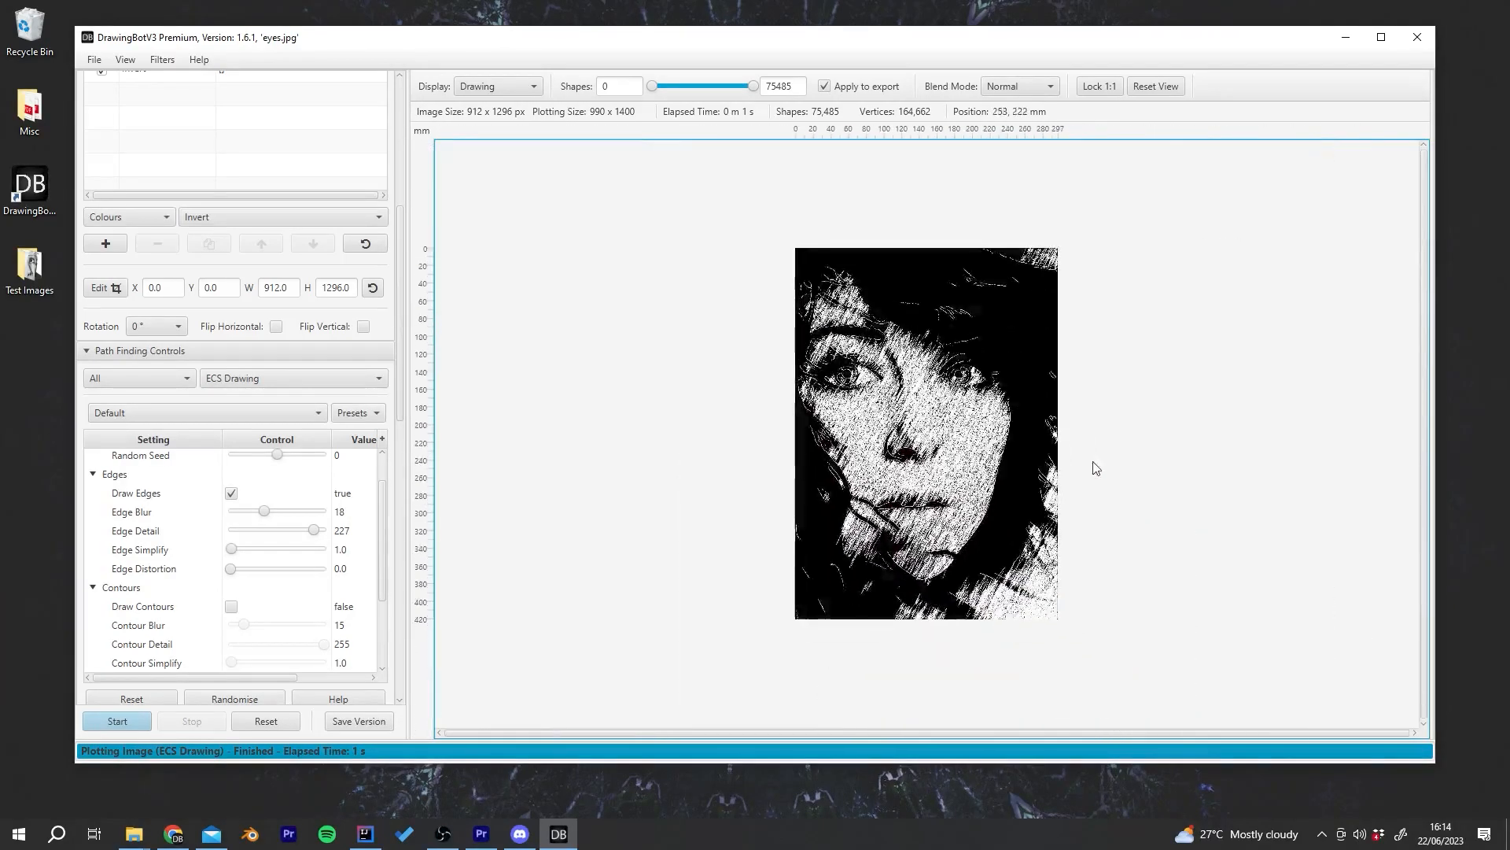
{"action": "scroll", "coordinate": [1010, 452], "scroll_direction": "up", "scroll_amount": 2}
Step: Try the ECS Drawing portrait with Shading Detail at 28.403, and raise it to 42.689
{"action": "scroll", "coordinate": [266, 568], "scroll_direction": "down", "scroll_amount": 5}
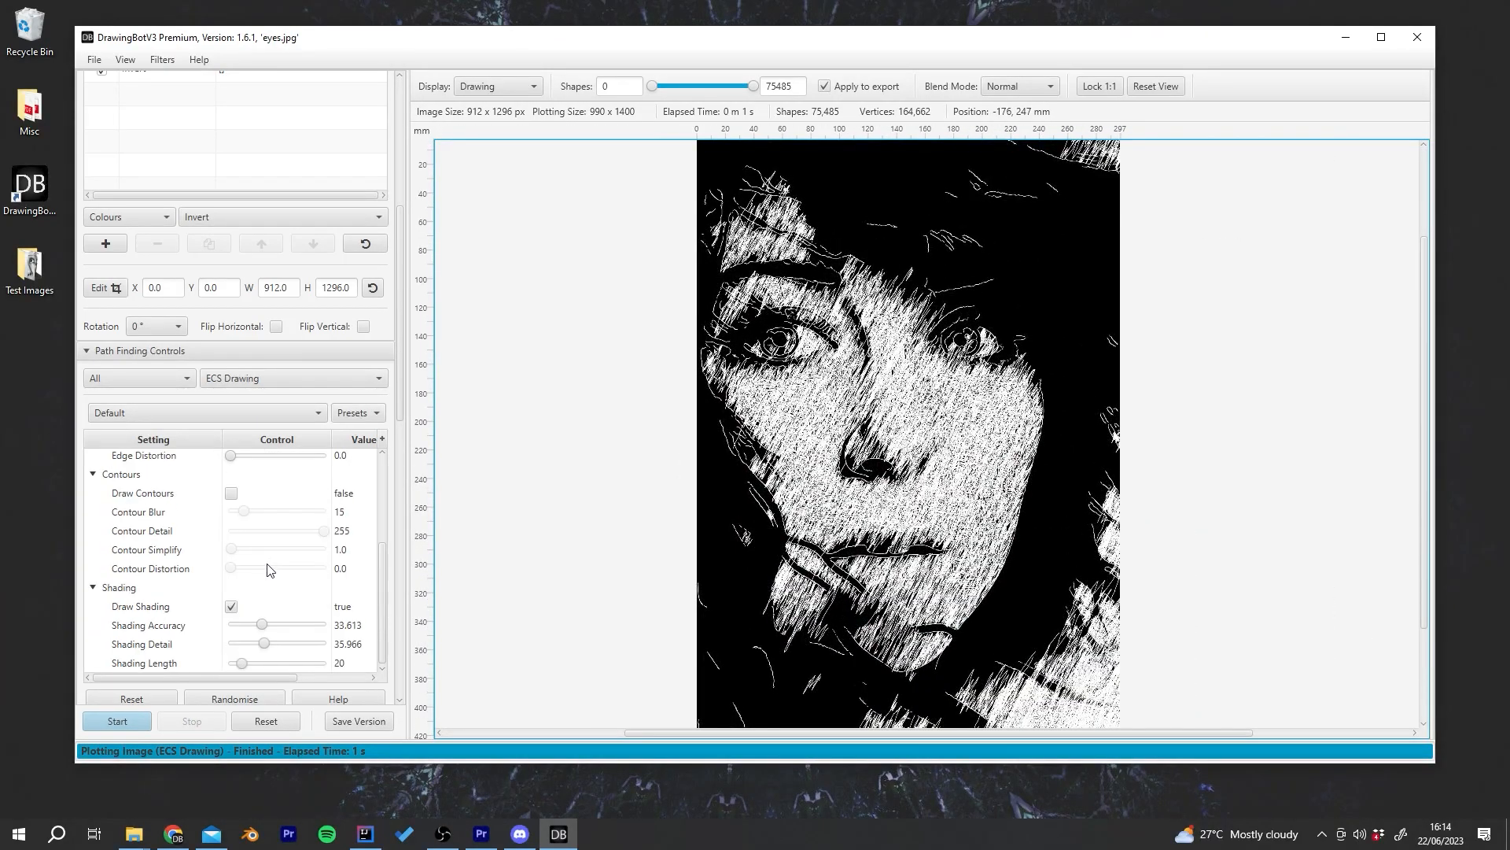
{"action": "left_click_drag", "start_coordinate": [266, 604], "coordinate": [258, 606]}
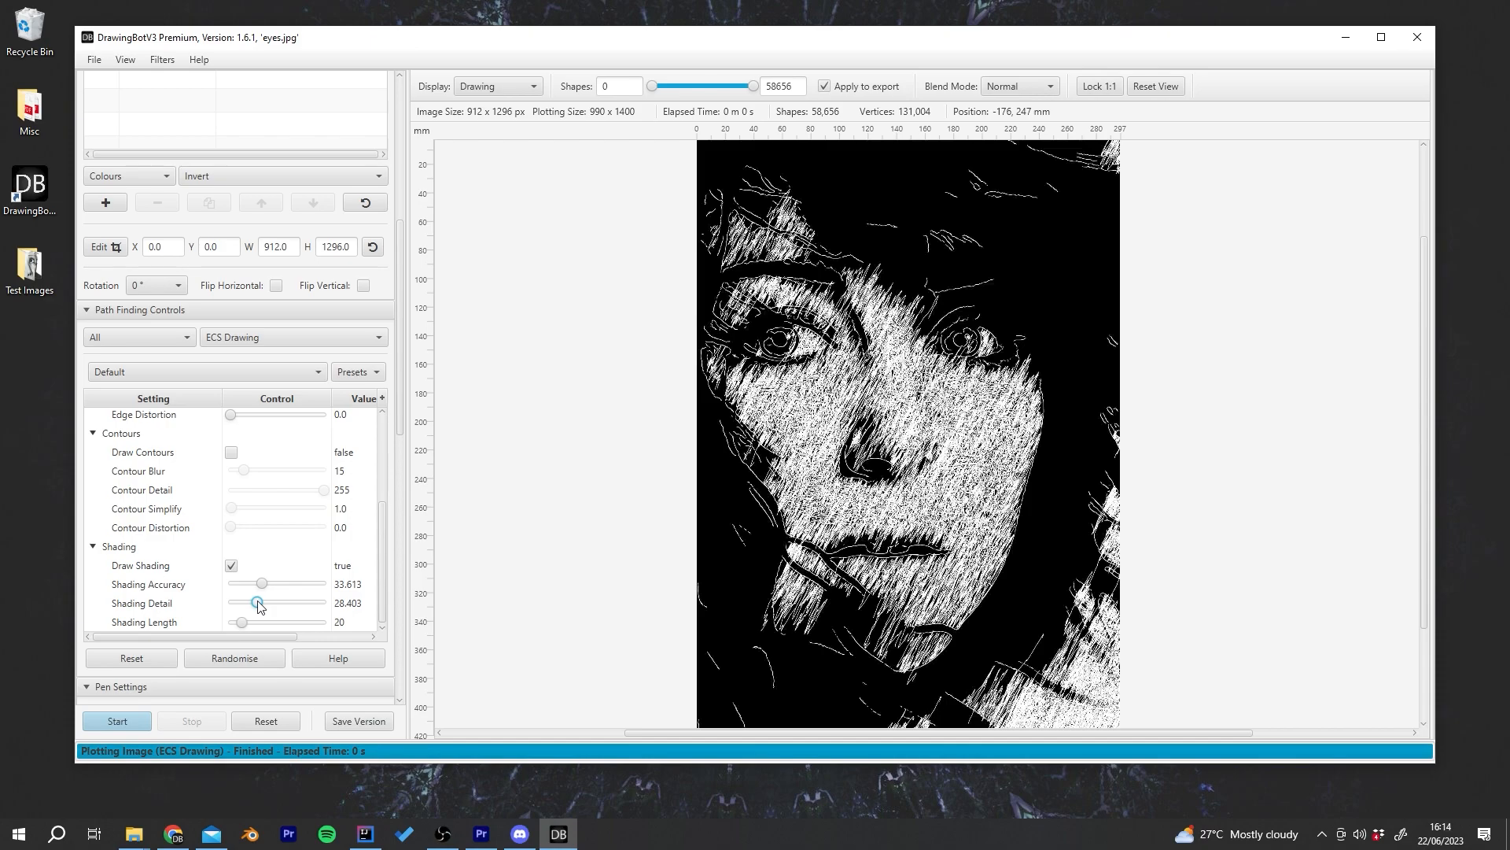
{"action": "scroll", "coordinate": [889, 431], "scroll_direction": "down", "scroll_amount": 2}
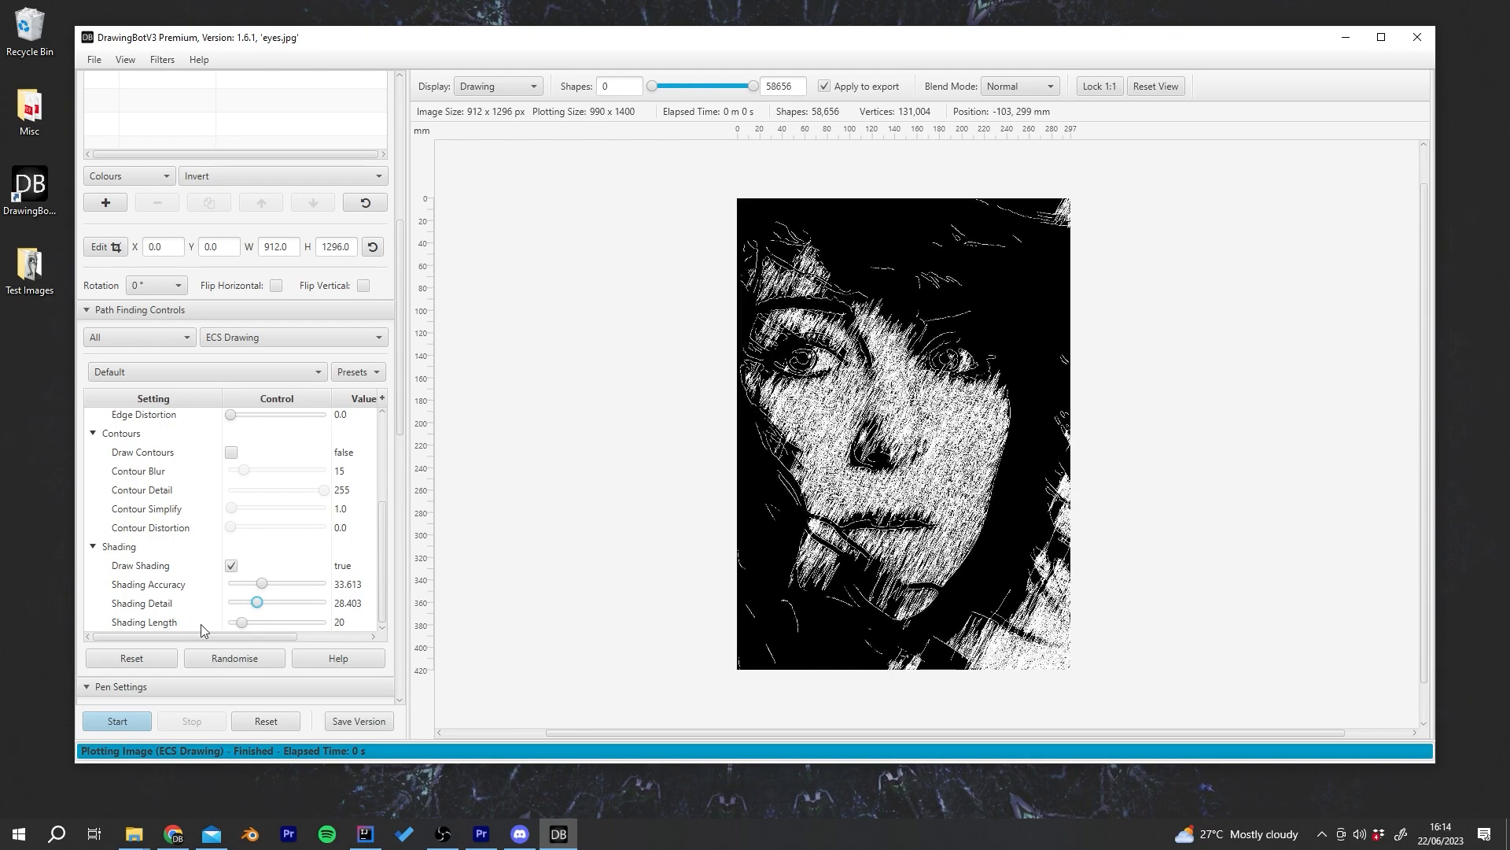
{"action": "left_click_drag", "start_coordinate": [256, 605], "coordinate": [271, 603]}
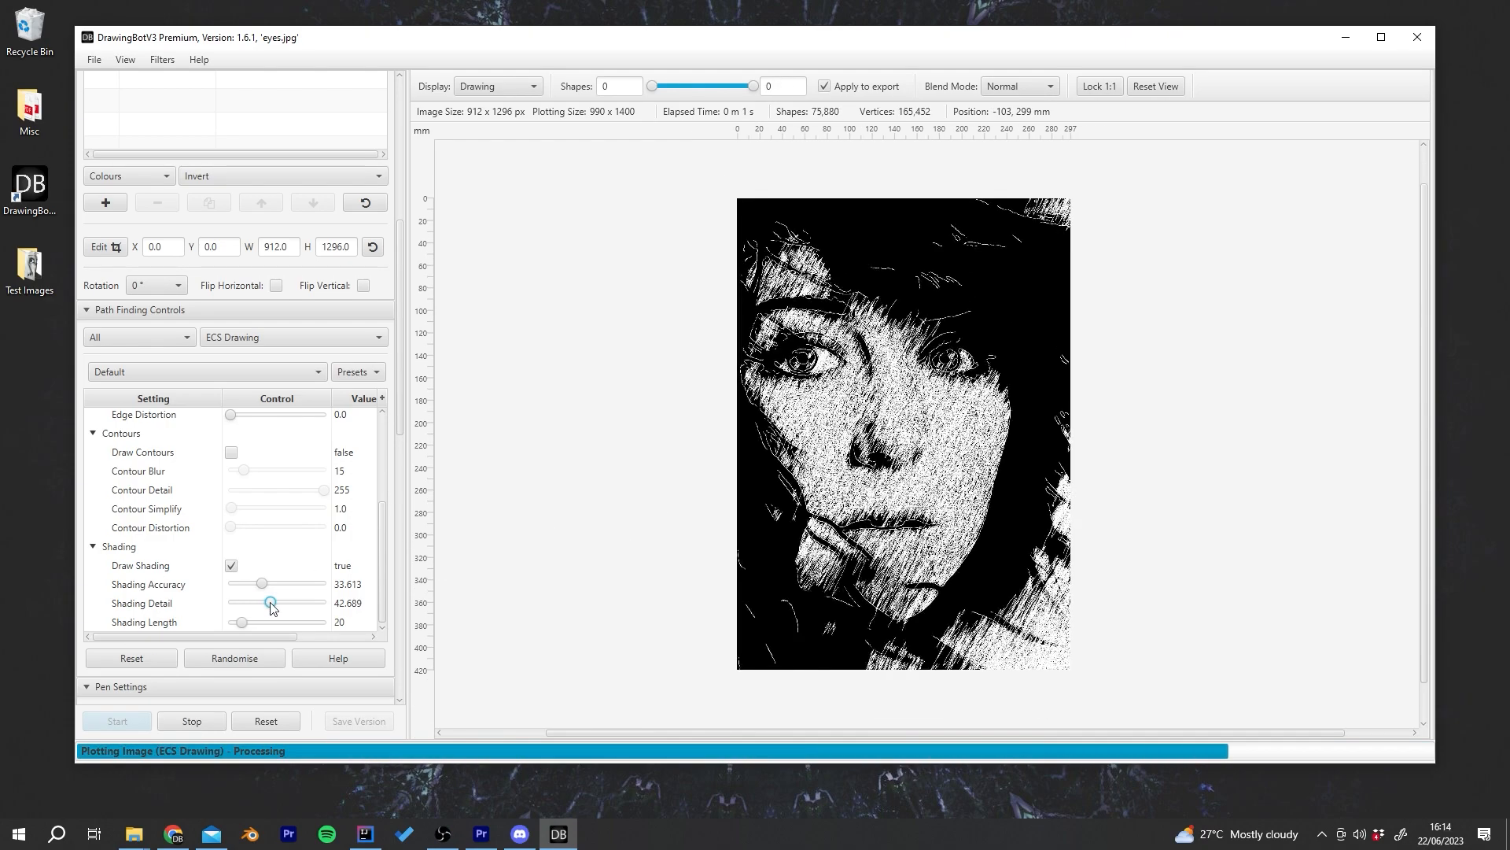
Step: Load the underwater dancer image with the bubbles from the Test Images folder and look over its light and dark areas
{"action": "key", "text": "alt+Tab"}
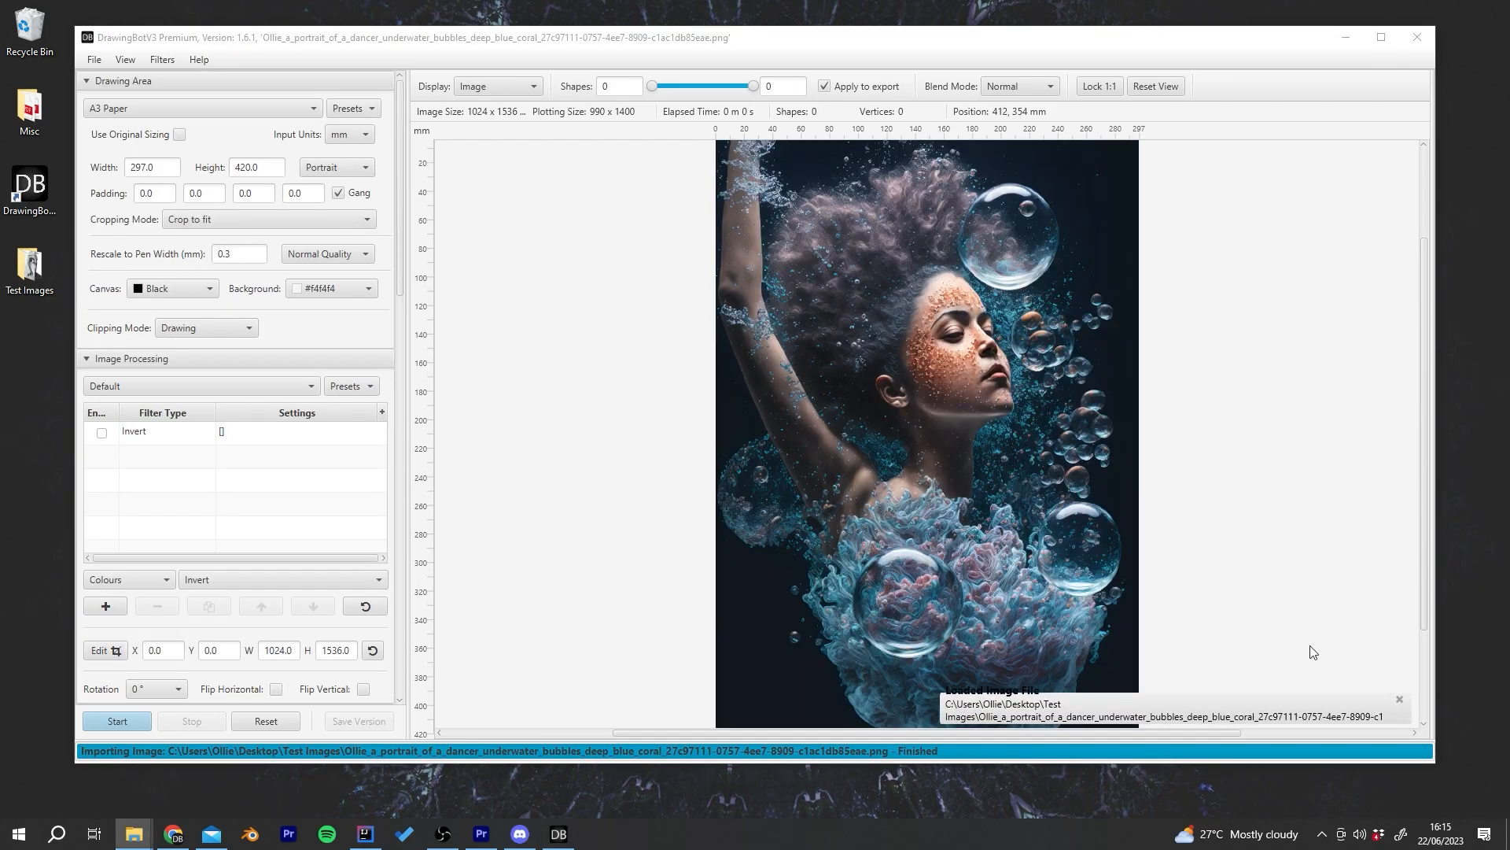
{"action": "left_click", "coordinate": [1399, 699]}
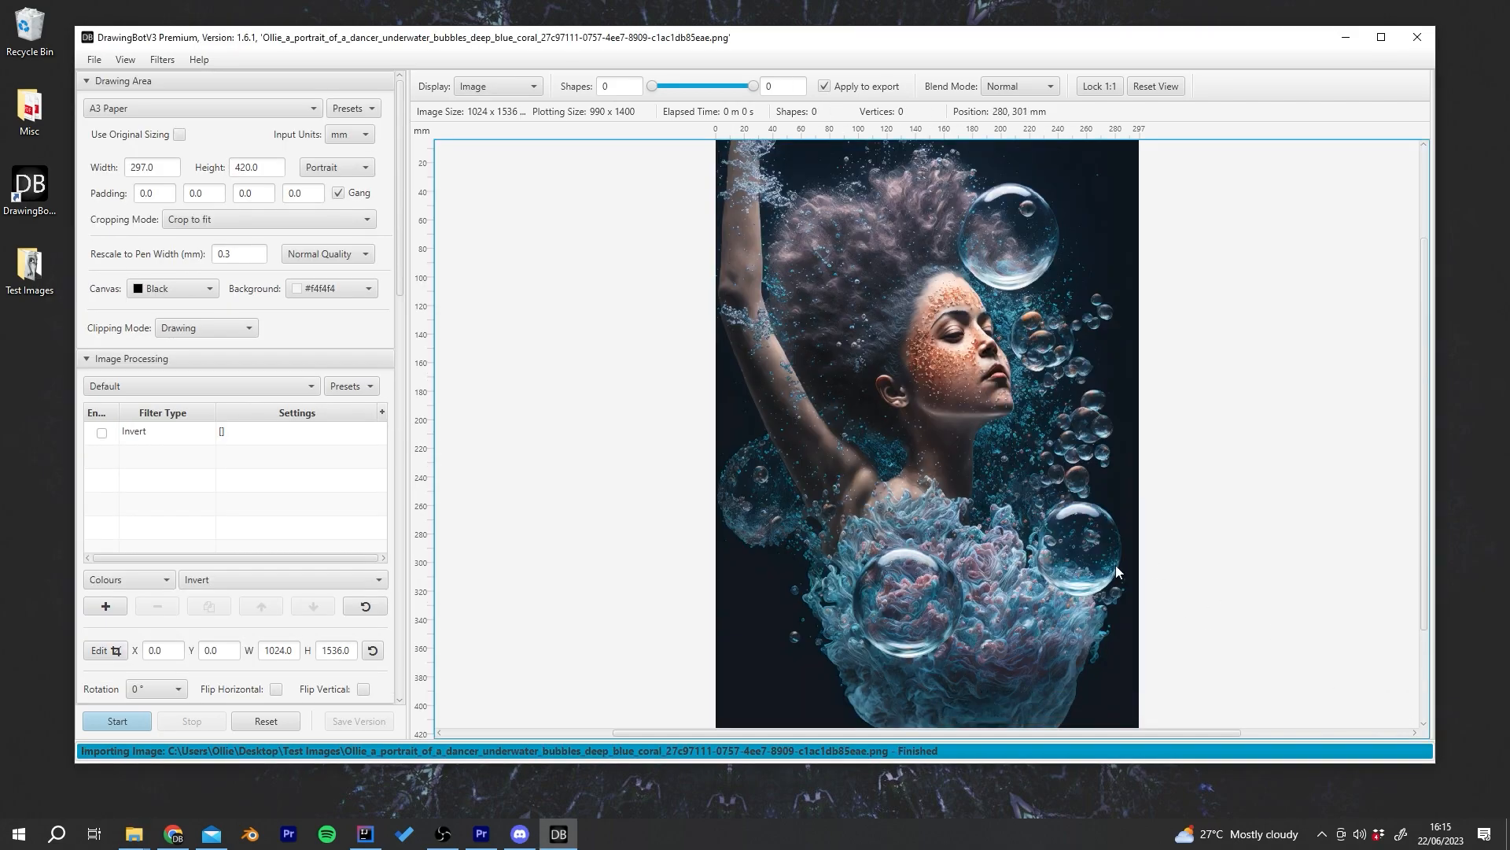
{"action": "scroll", "coordinate": [989, 550], "scroll_direction": "down", "scroll_amount": 1}
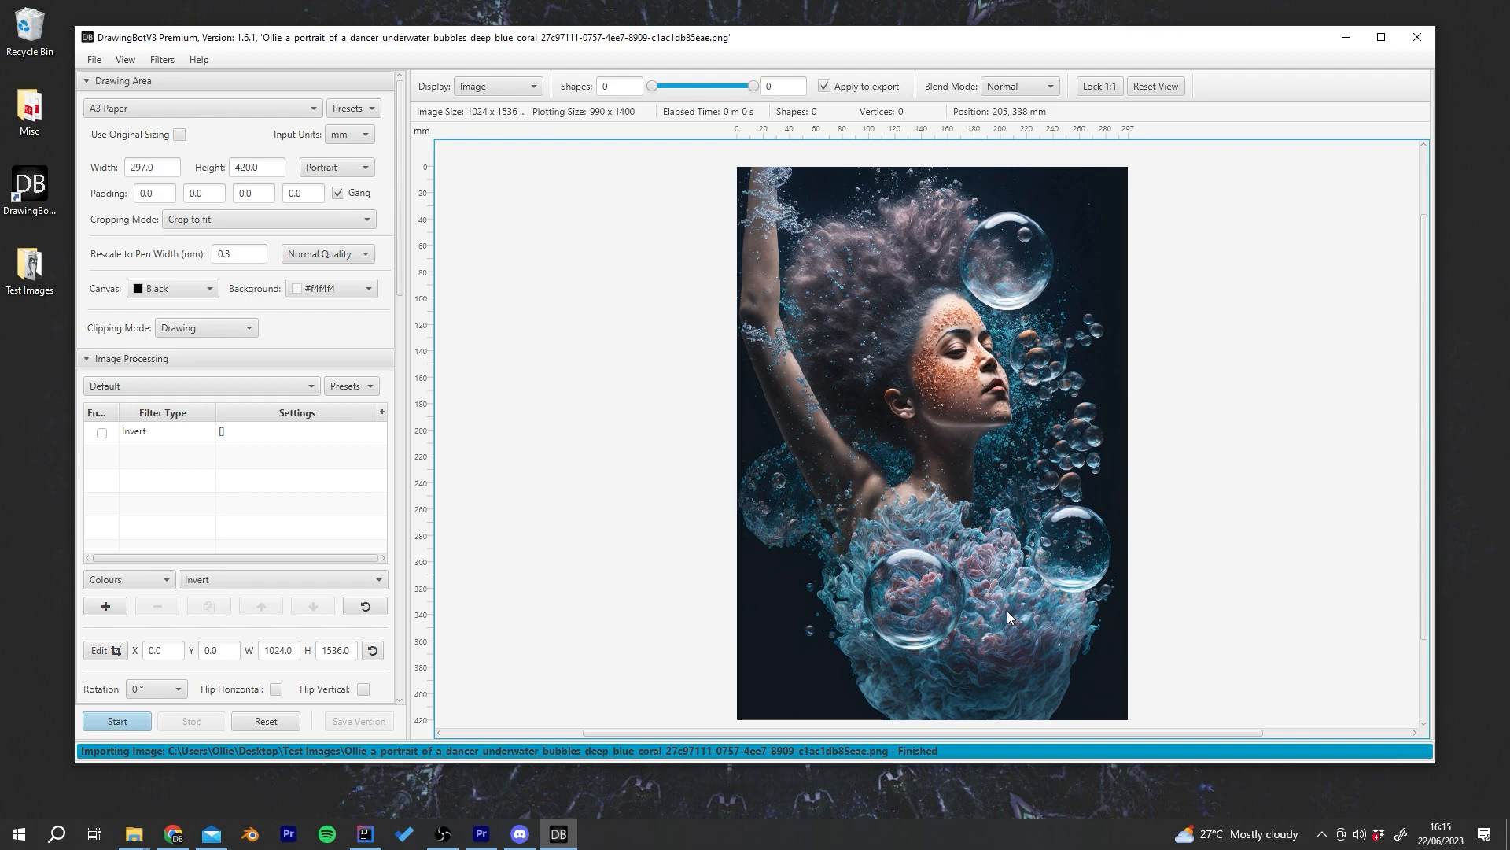
{"action": "scroll", "coordinate": [955, 363], "scroll_direction": "up", "scroll_amount": 4}
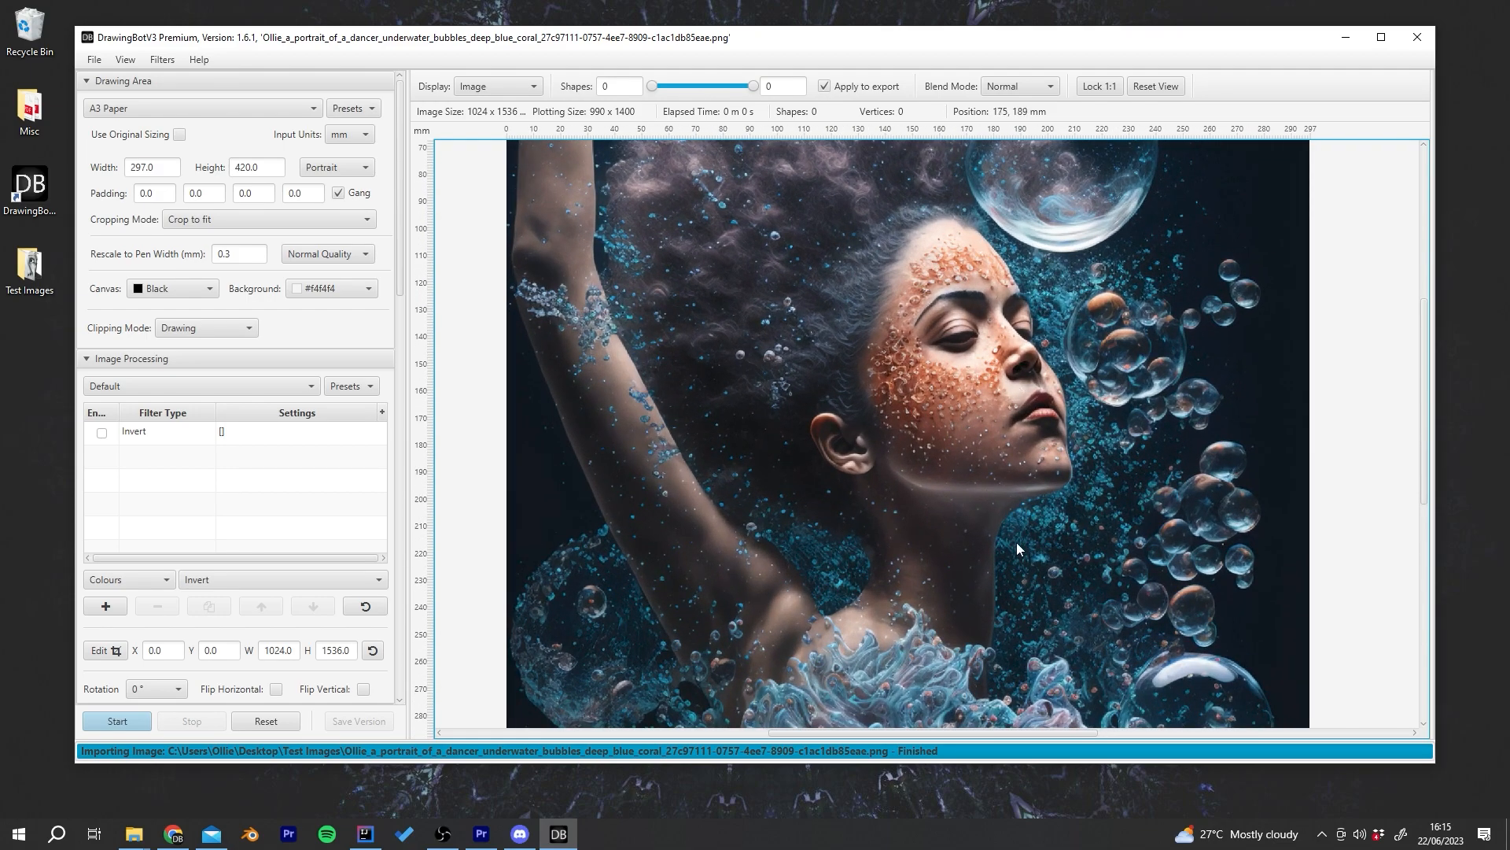
{"action": "scroll", "coordinate": [1004, 526], "scroll_direction": "down", "scroll_amount": 4}
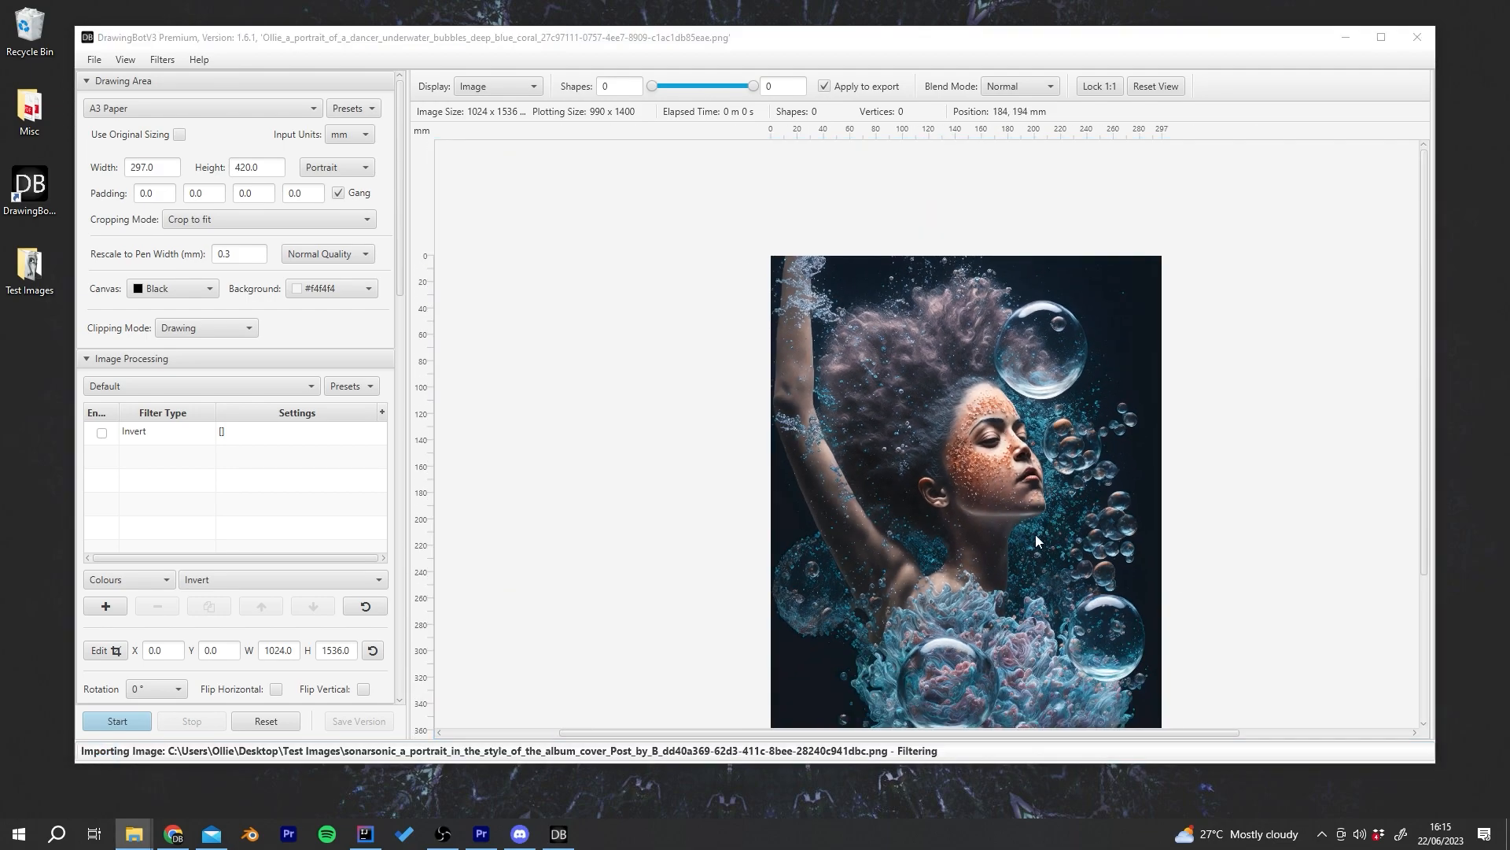
Step: Load the colourful album-cover-style portrait from Test Images, and replace it with the tower photo on a white background
{"action": "key", "text": "alt+Tab"}
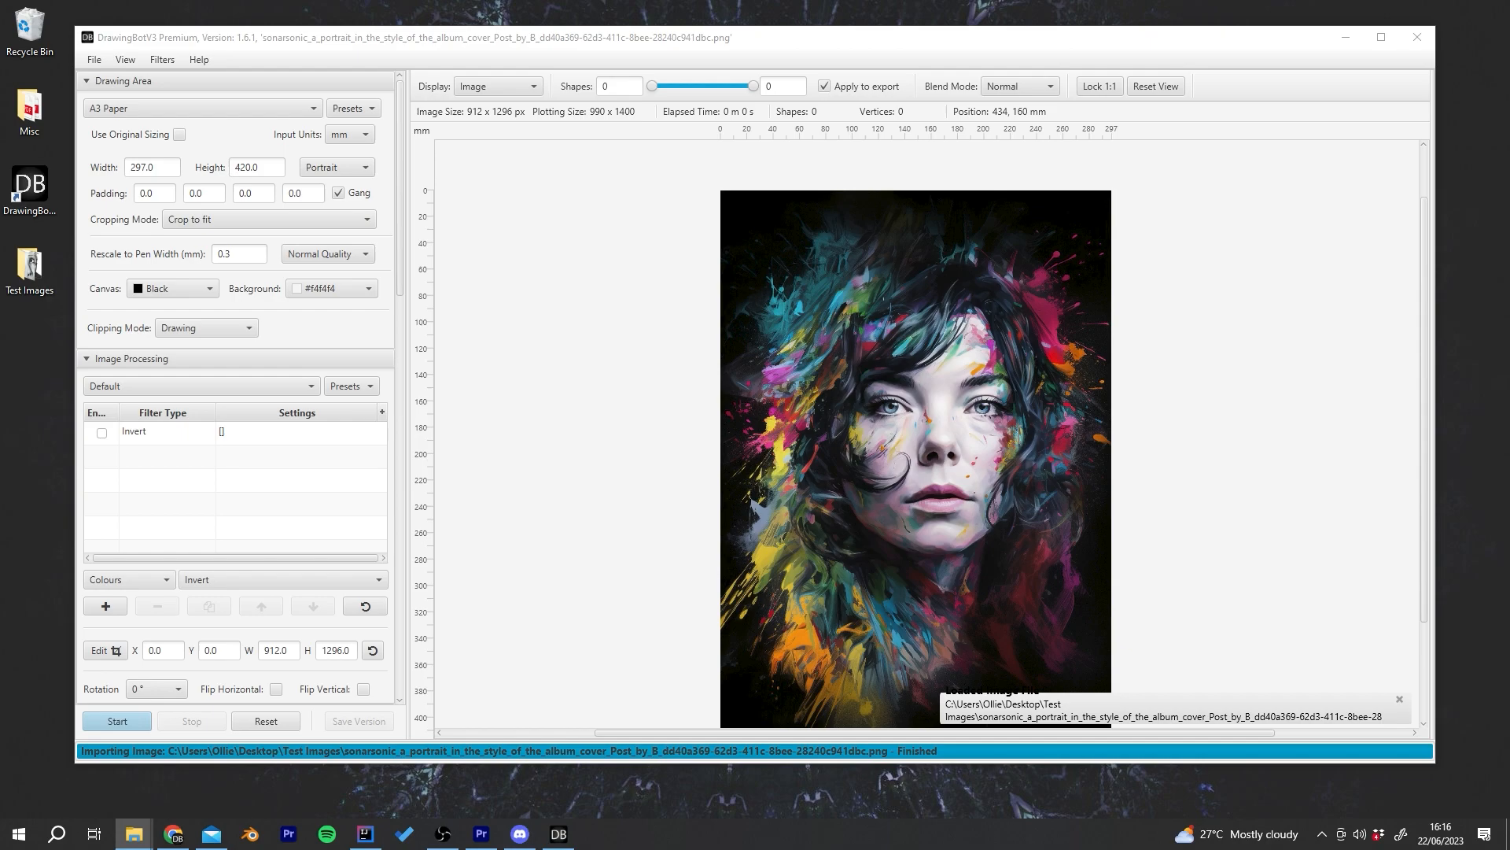
{"action": "left_click_drag", "start_coordinate": [976, 417], "coordinate": [900, 445]}
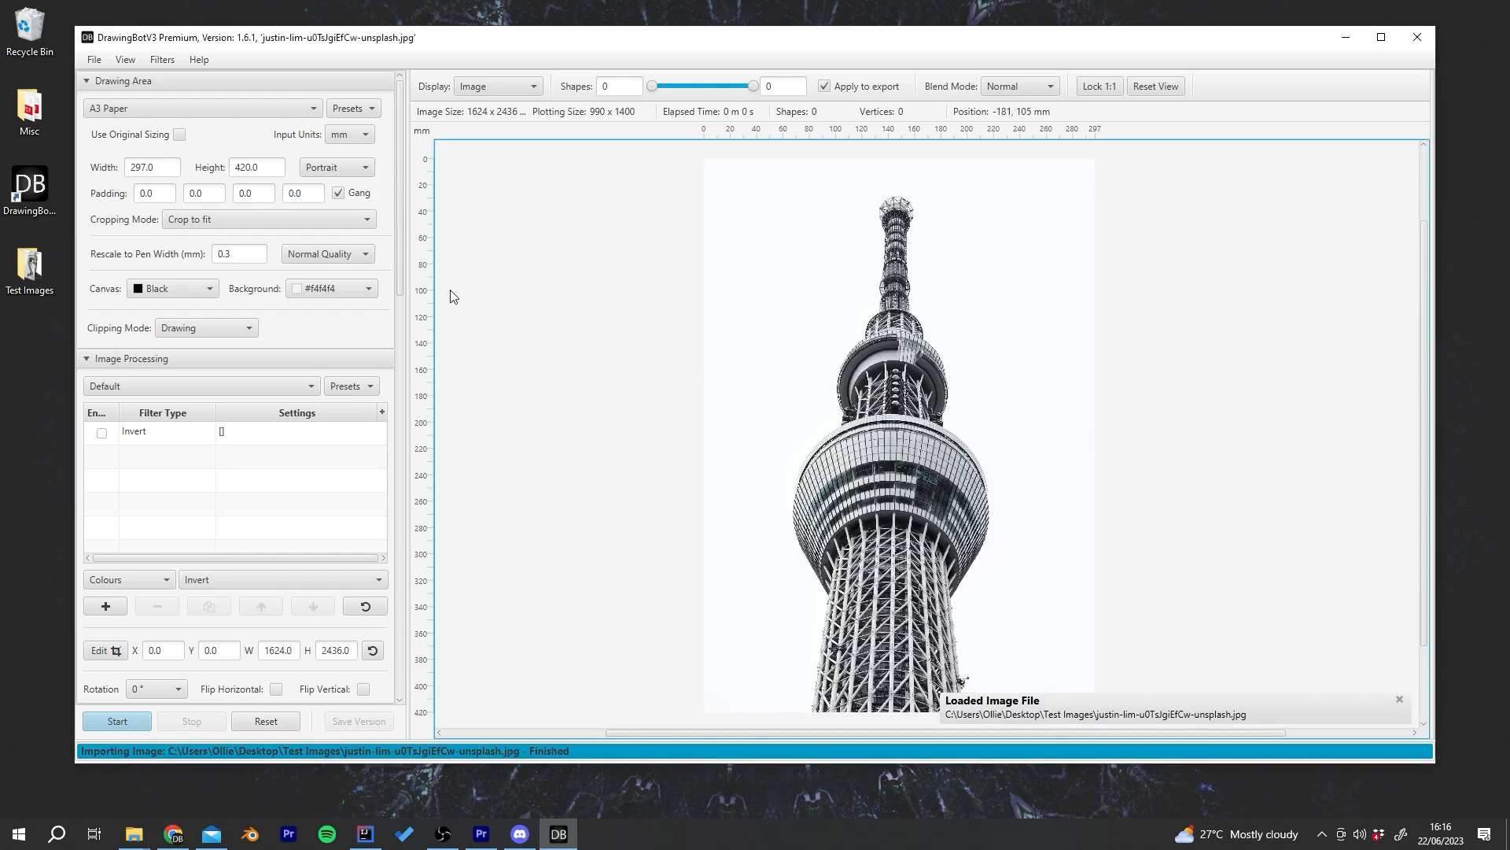
Step: Enable the Invert filter on the tower image and plot it with the ECS Drawing module
{"action": "scroll", "coordinate": [395, 294], "scroll_direction": "down", "scroll_amount": 3}
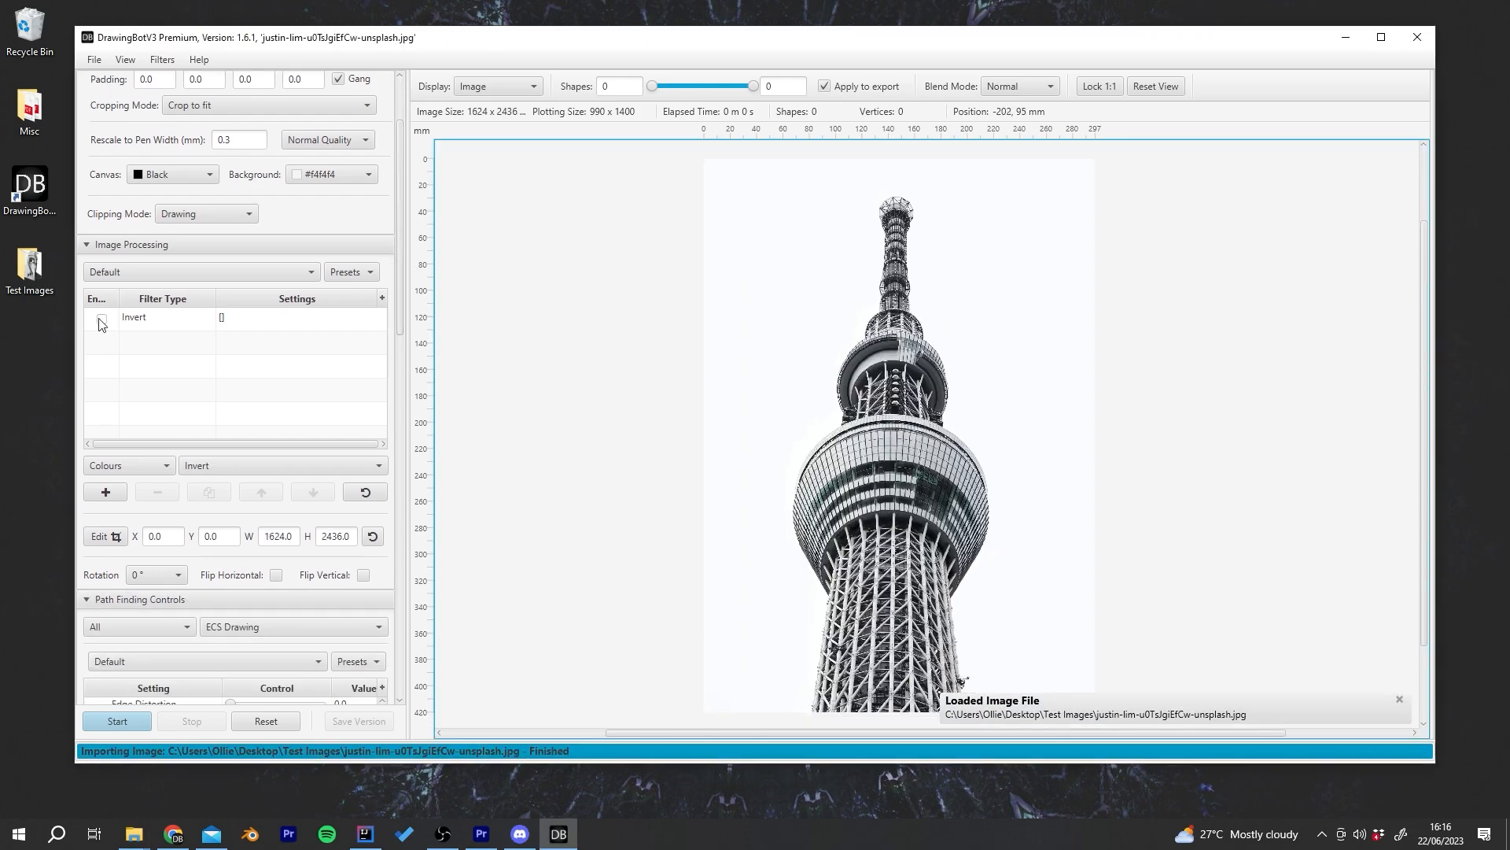
{"action": "left_click", "coordinate": [101, 320]}
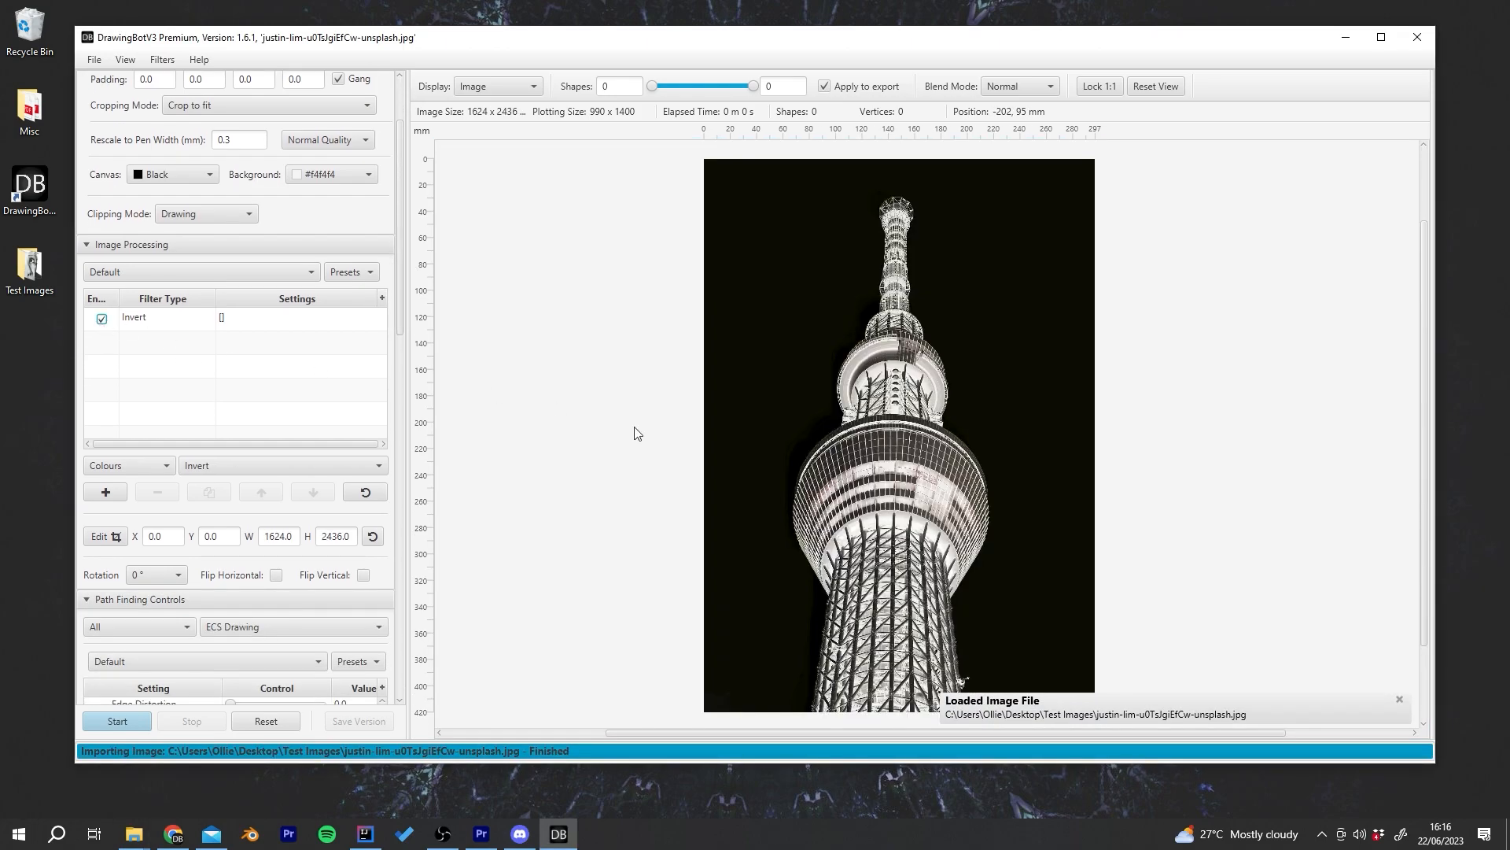
{"action": "left_click", "coordinate": [100, 717]}
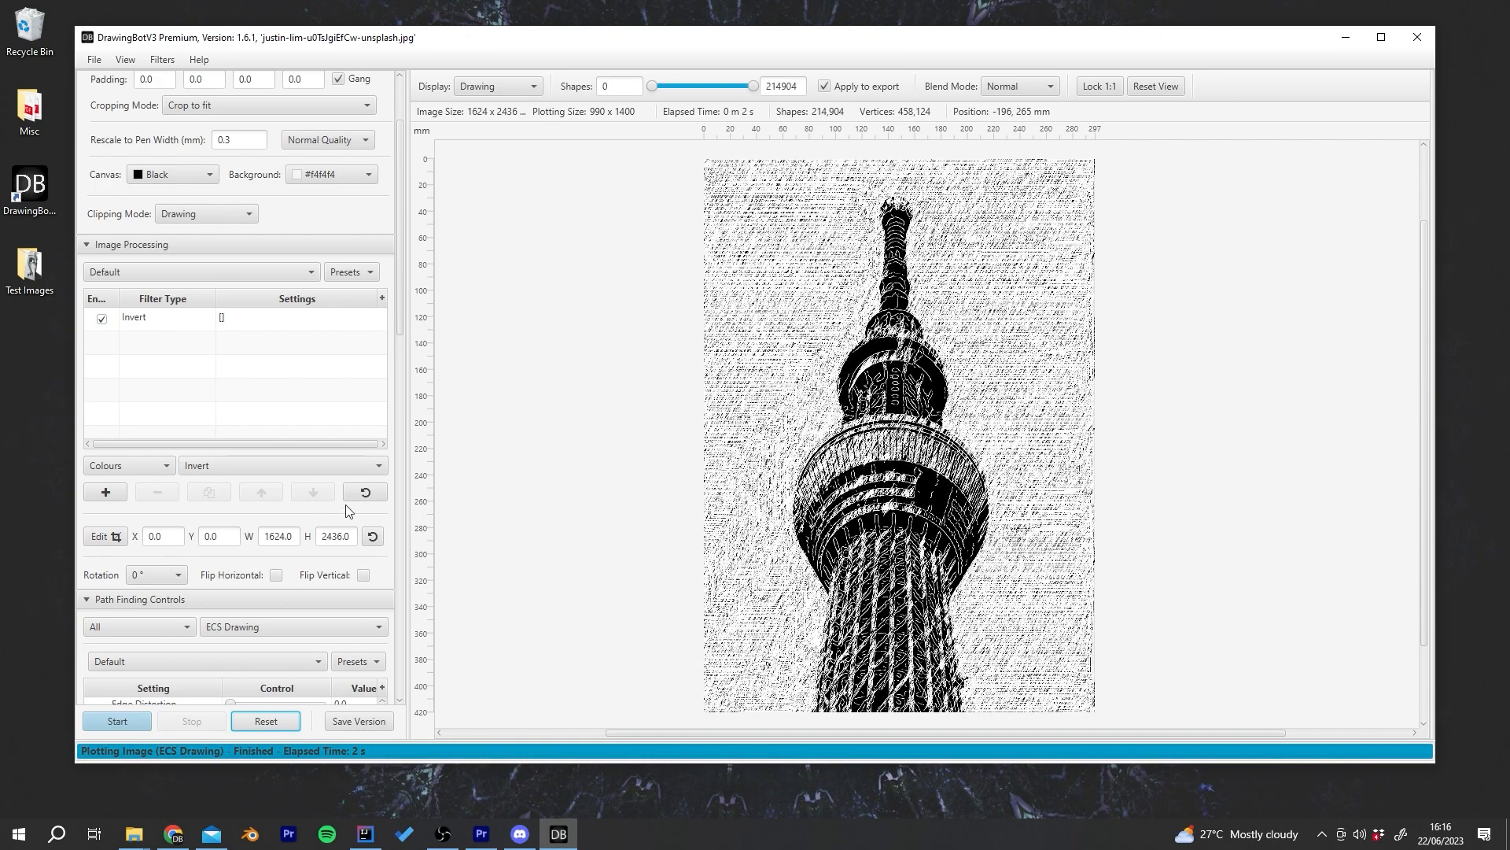
Step: Replot the tower with the Sketch Sweeping Curves path finding module
{"action": "left_click", "coordinate": [323, 626]}
{"action": "left_click", "coordinate": [304, 214]}
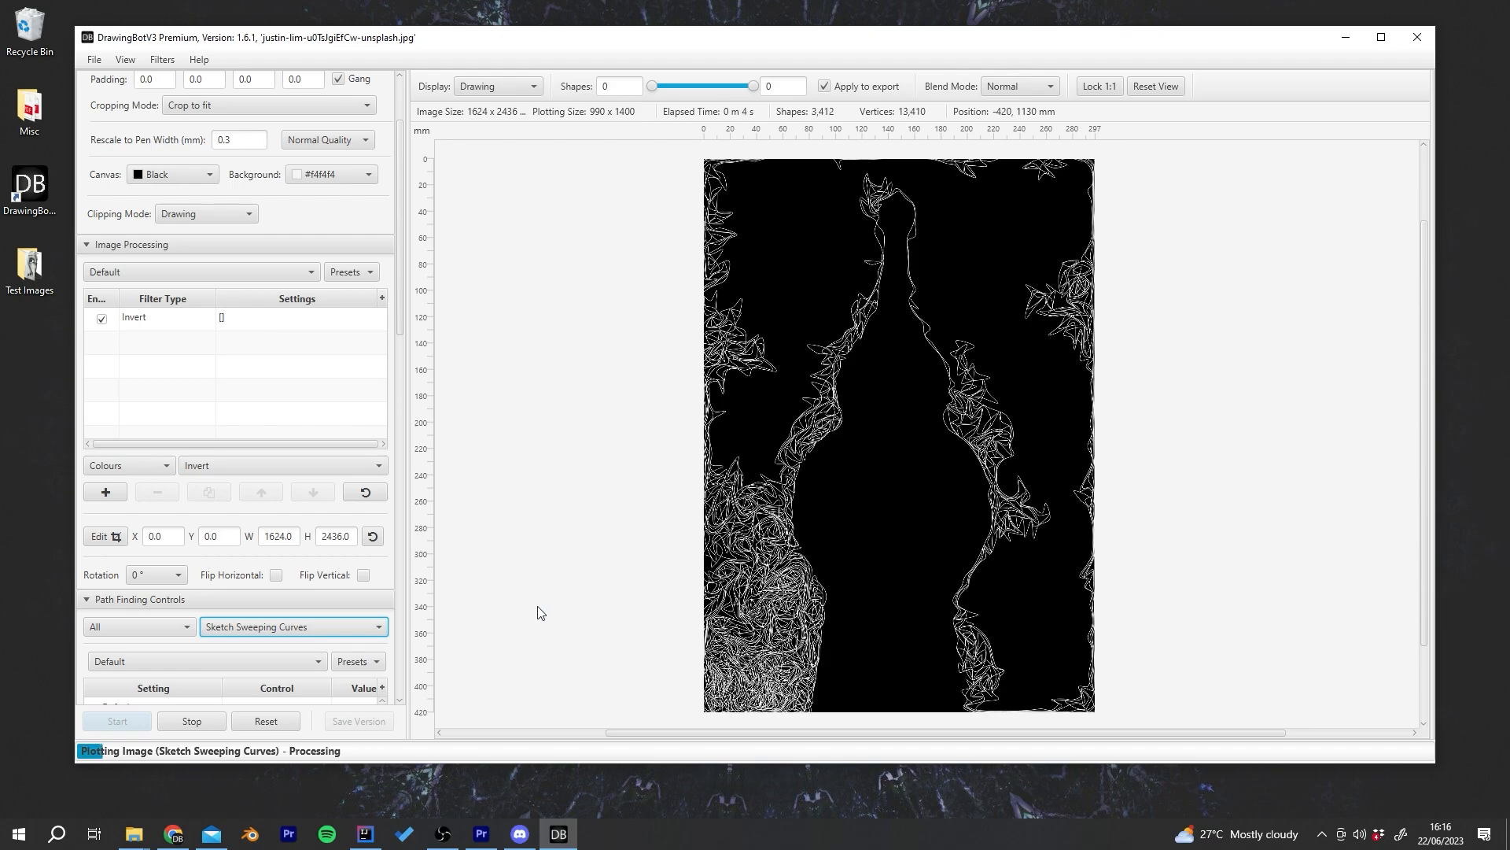
Step: Remove the Invert filter from the tower image and add it again, and reset the running plot
{"action": "left_click", "coordinate": [156, 317]}
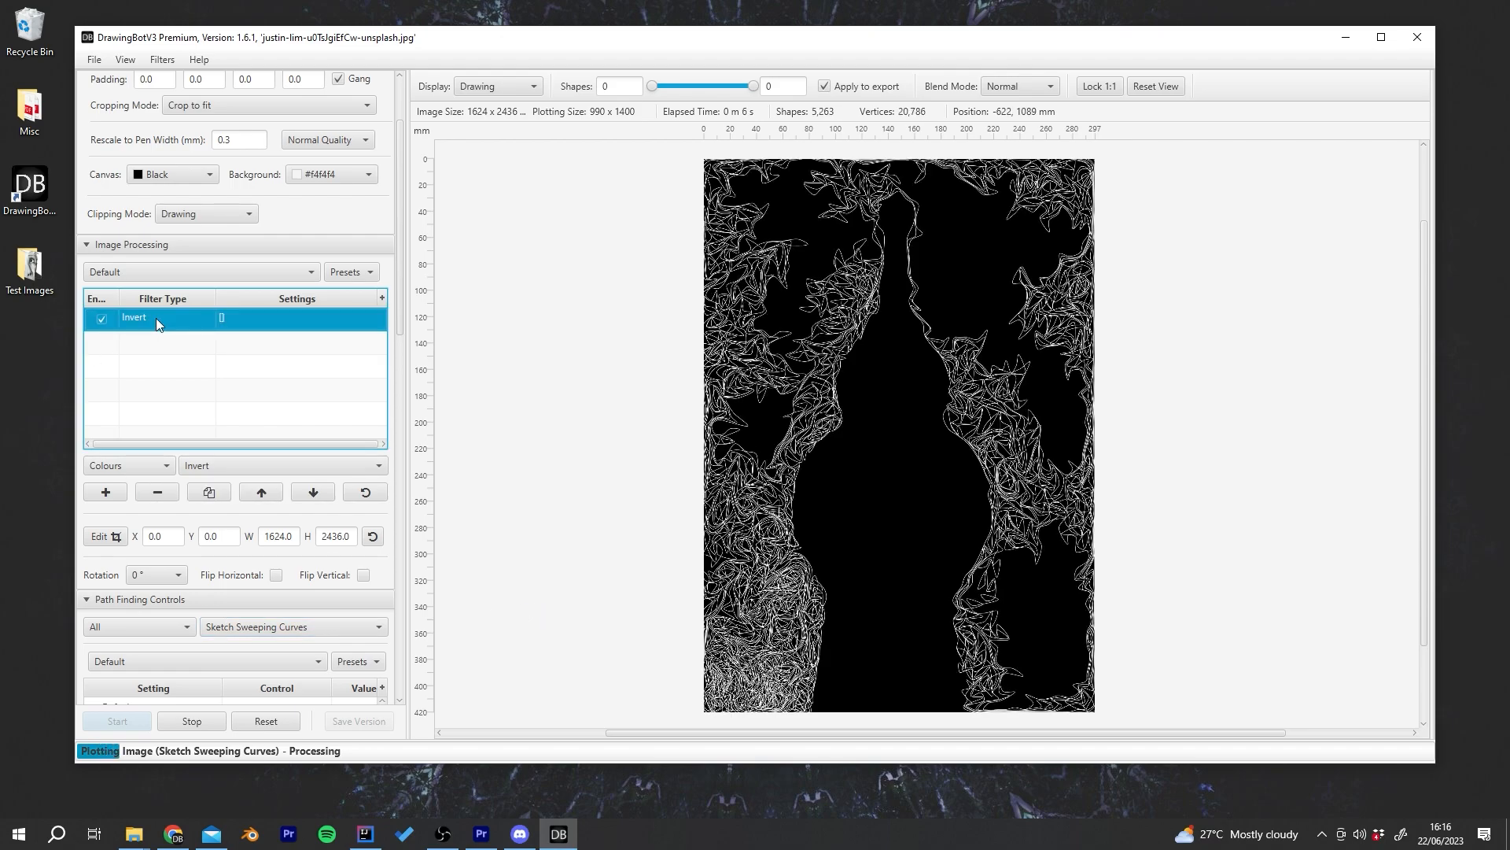
{"action": "left_click", "coordinate": [158, 492]}
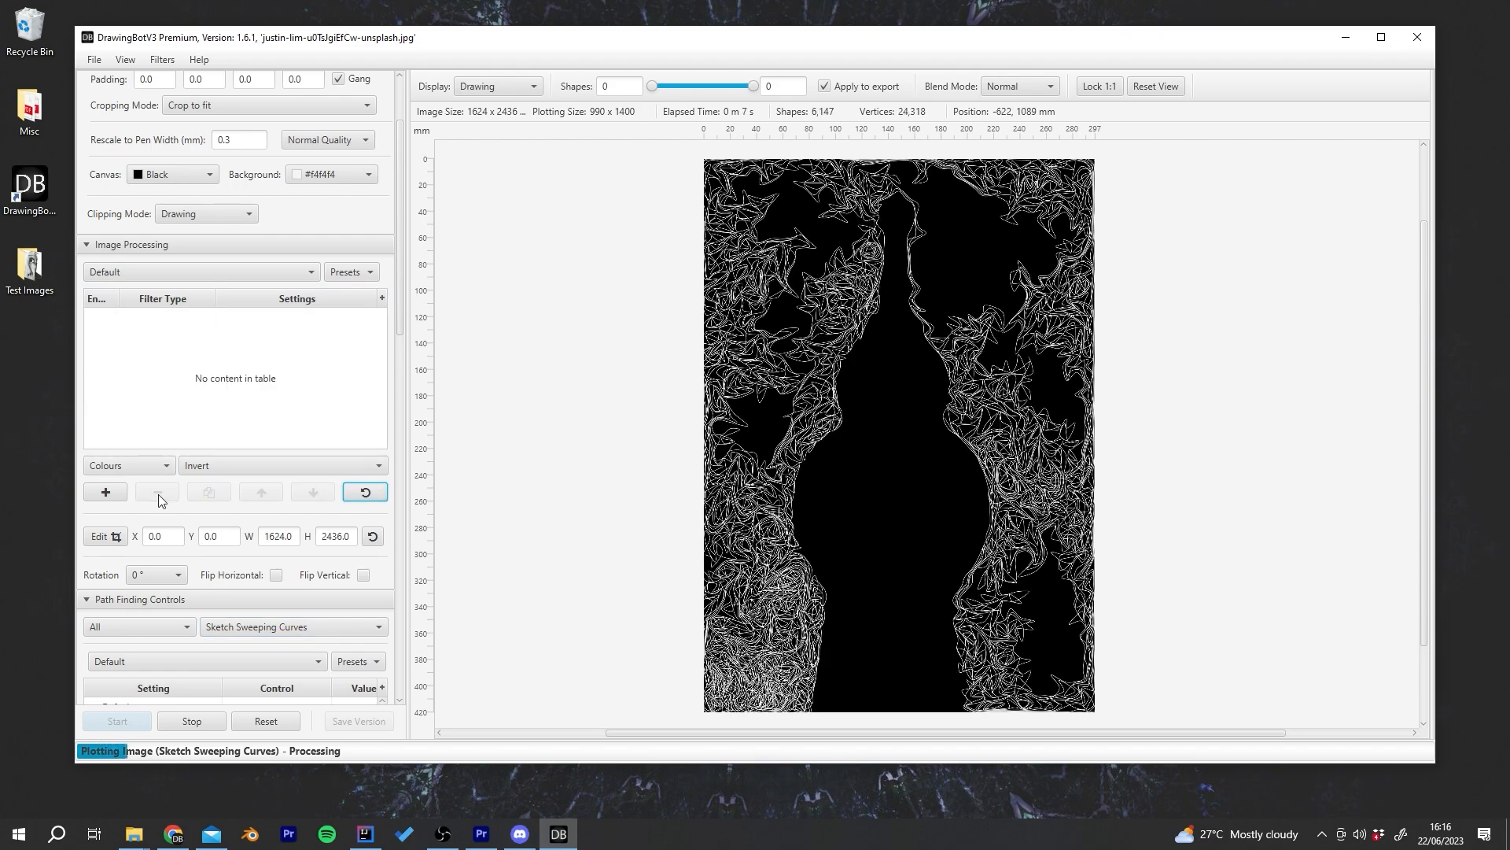
{"action": "left_click", "coordinate": [517, 83]}
{"action": "left_click", "coordinate": [130, 446]}
{"action": "left_click", "coordinate": [106, 492]}
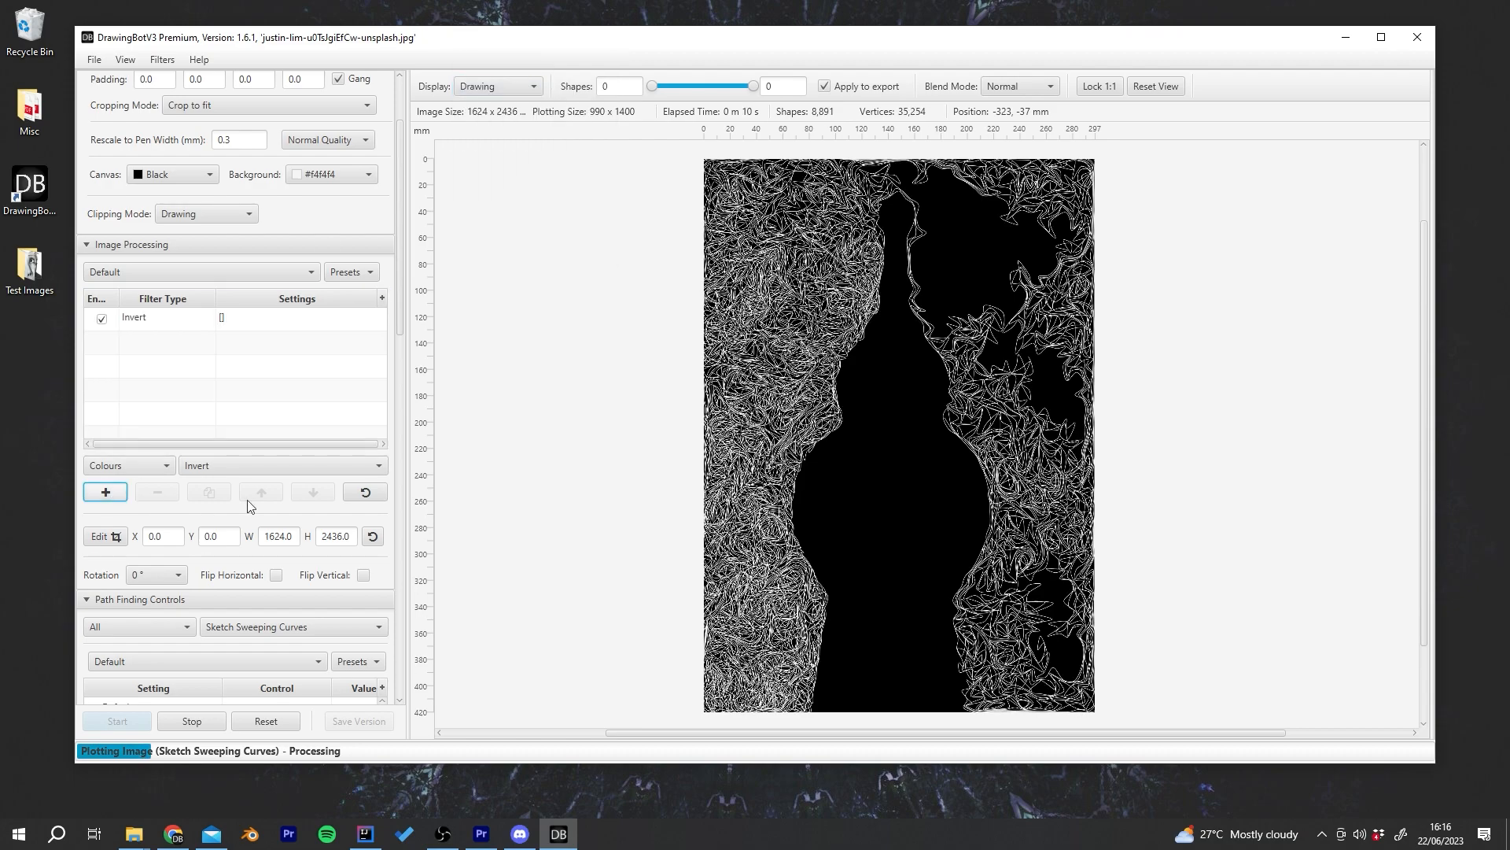
{"action": "left_click", "coordinate": [271, 719]}
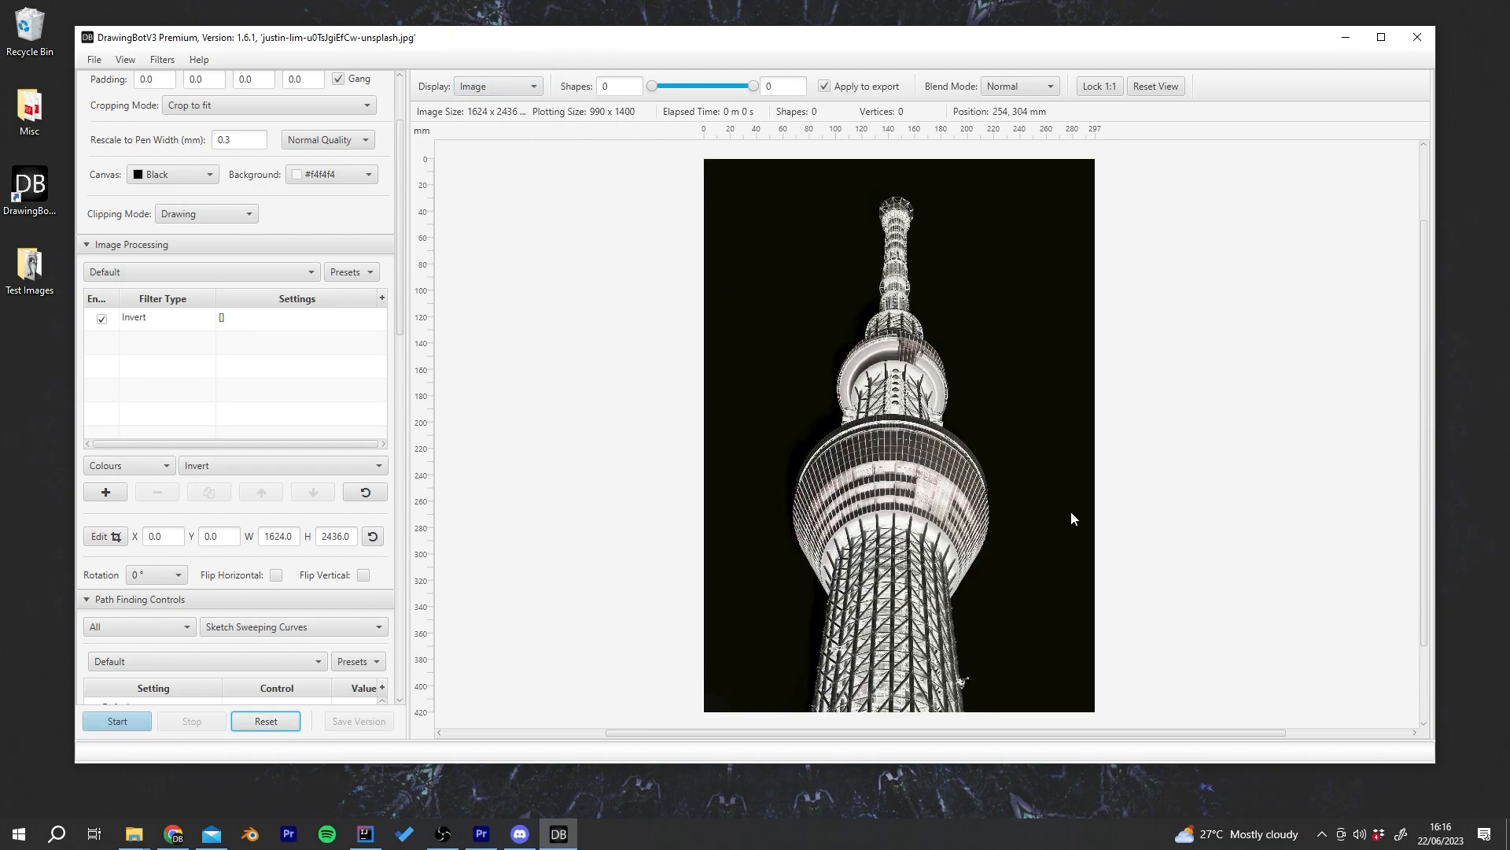